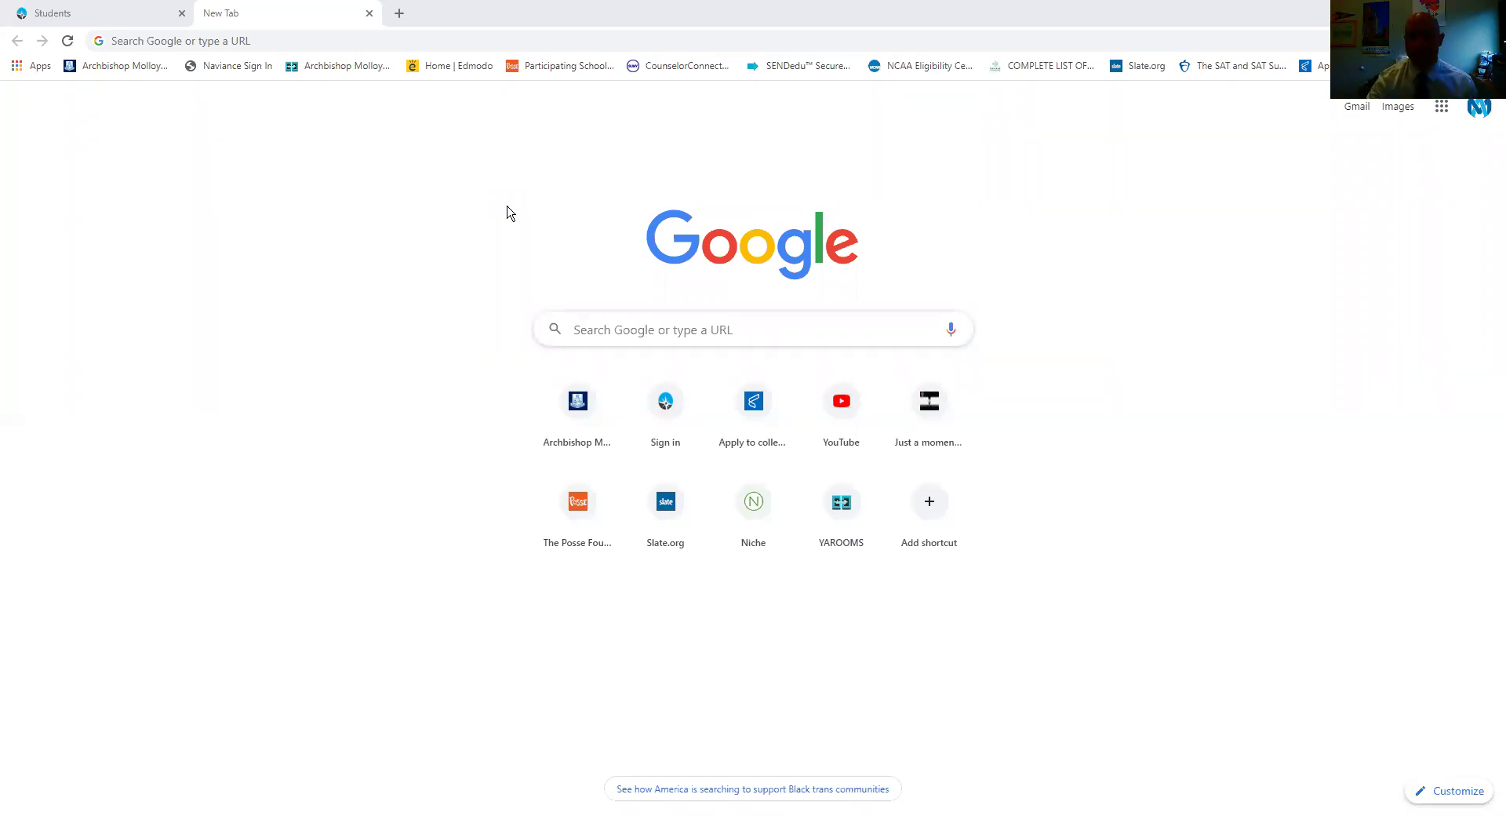
# Search Google for 'cuny application' and open the Apply to CUNY page on cuny.edu.
pyautogui.click(646, 333)
pyautogui.write('cuny application')
pyautogui.press('Return')
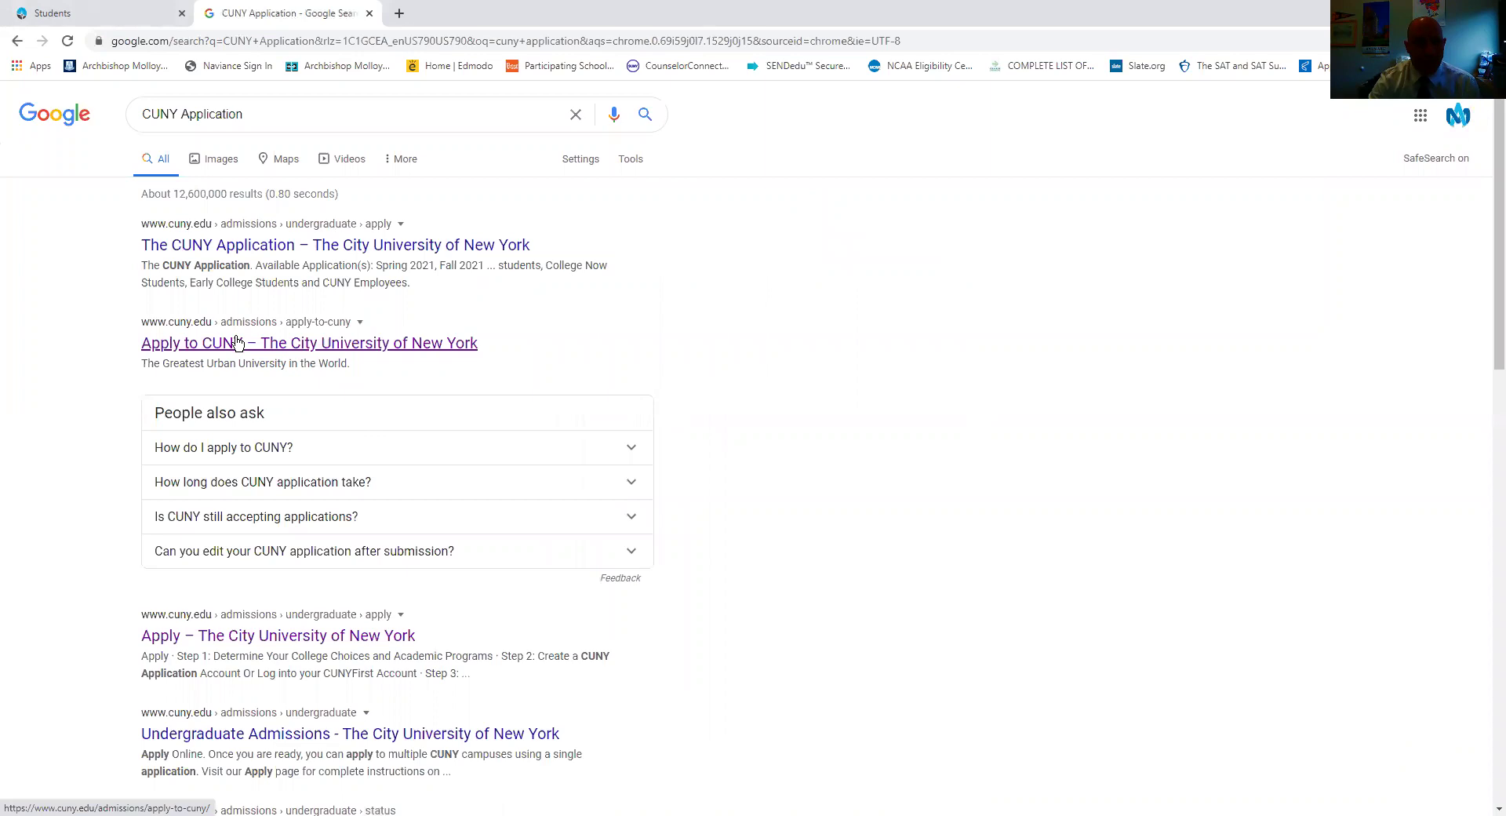
pyautogui.click(239, 345)
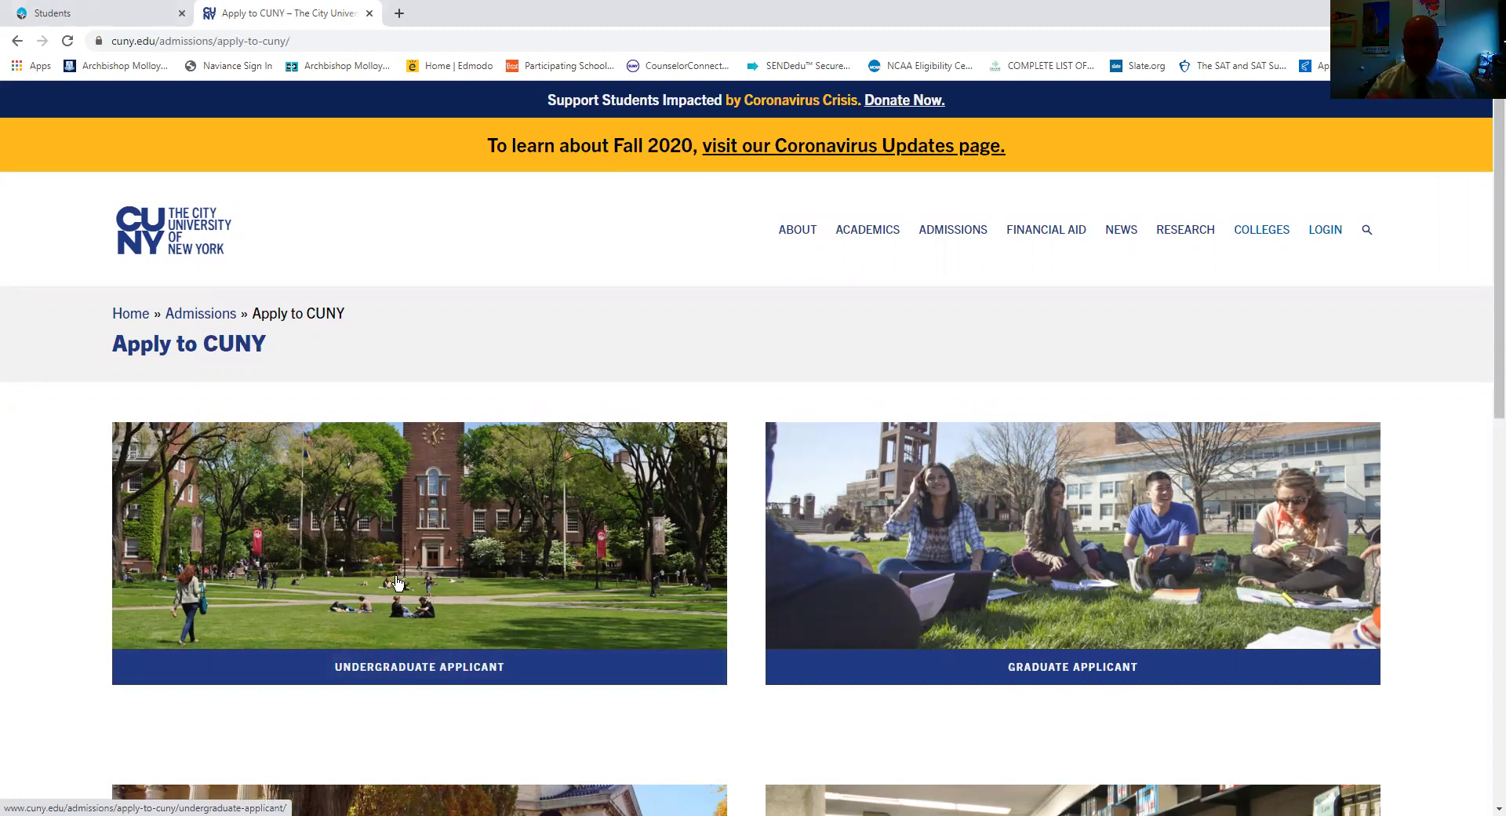
# Open the Undergraduate Applicant information and review the February 1 fall deadline.
pyautogui.click(467, 569)
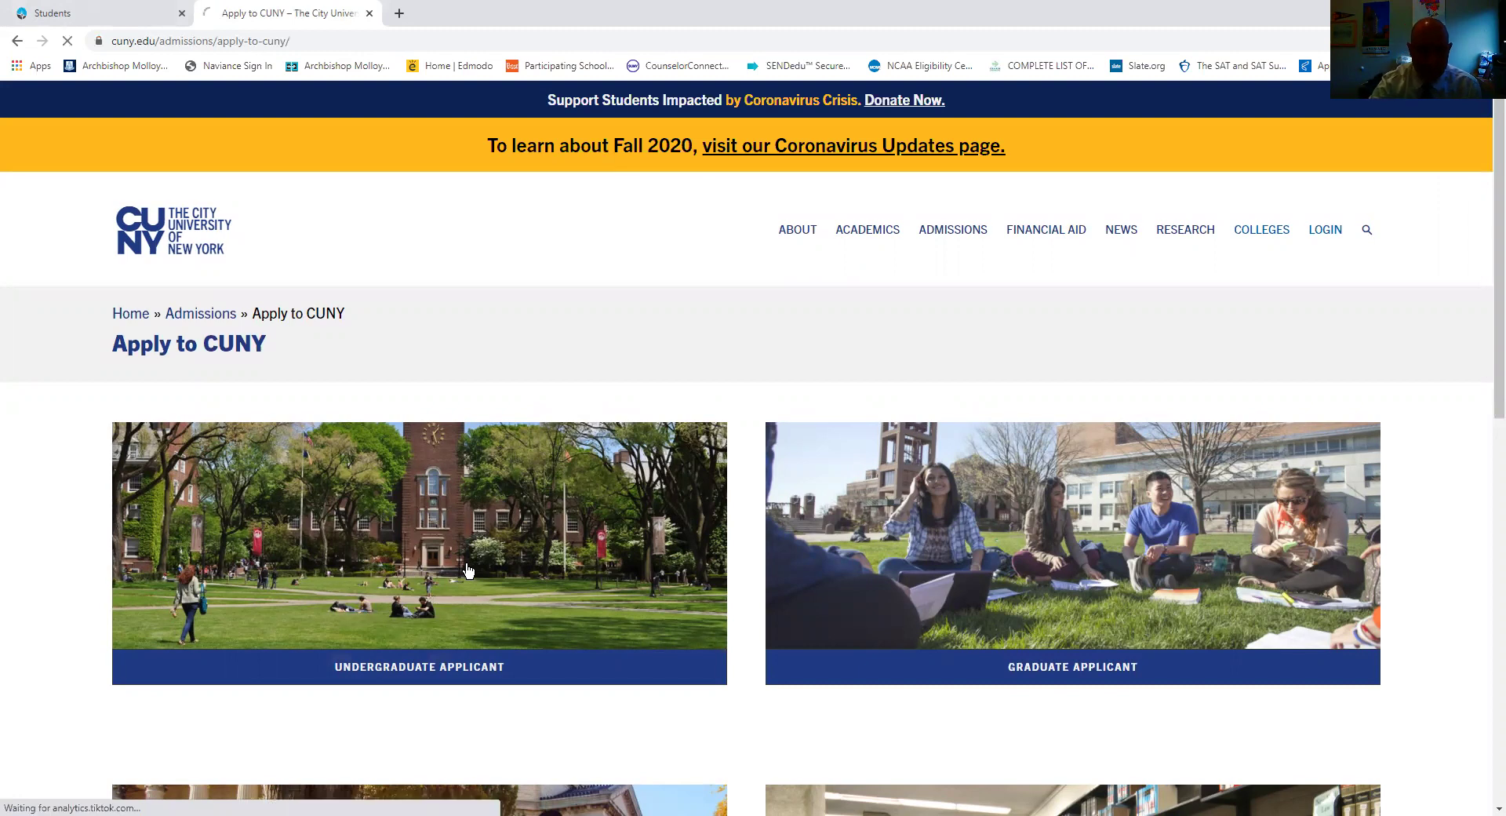
pyautogui.scroll(-4, 461, 554)
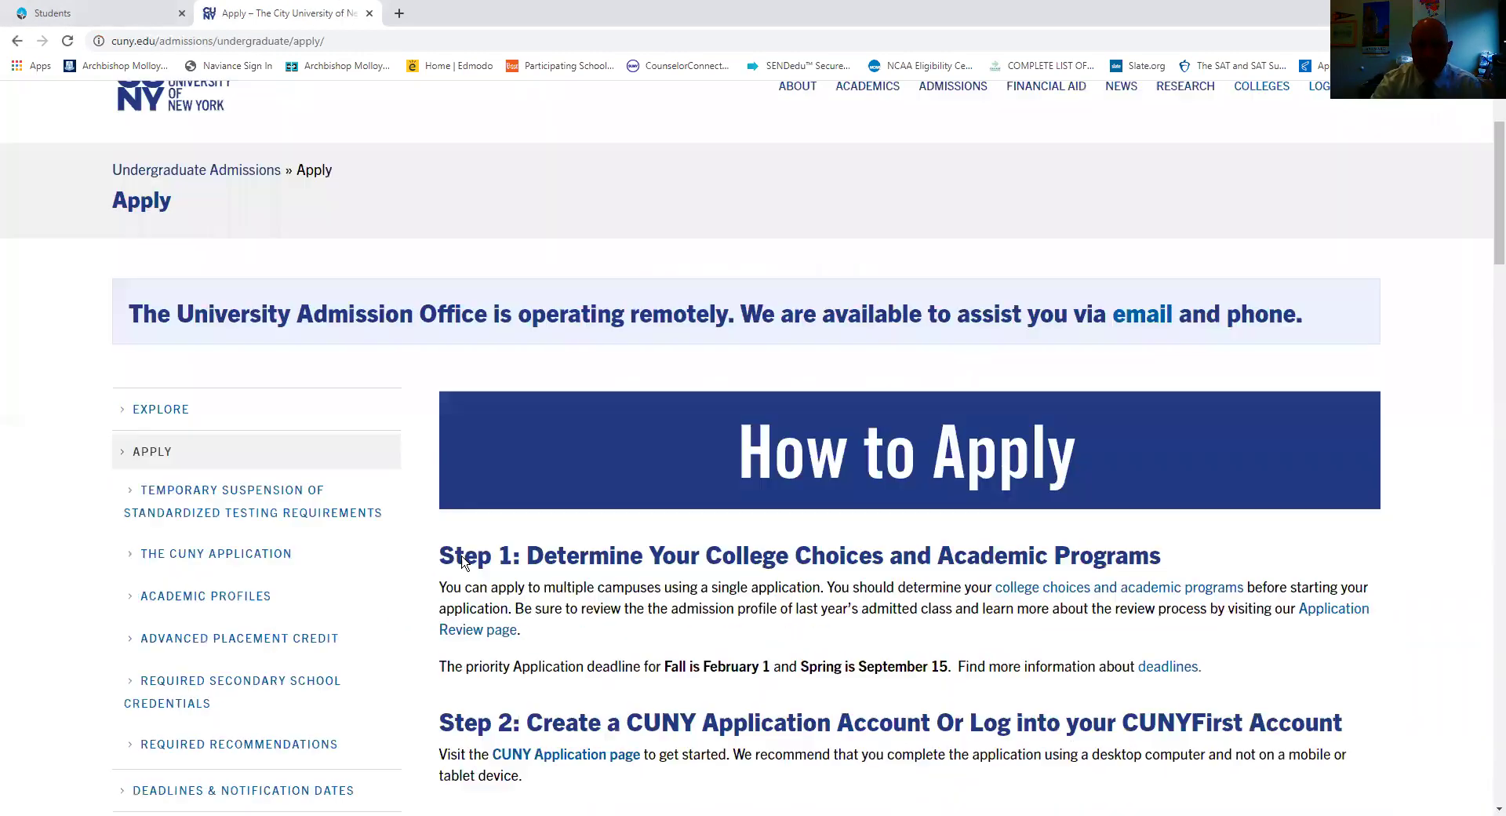
pyautogui.scroll(1, 473, 559)
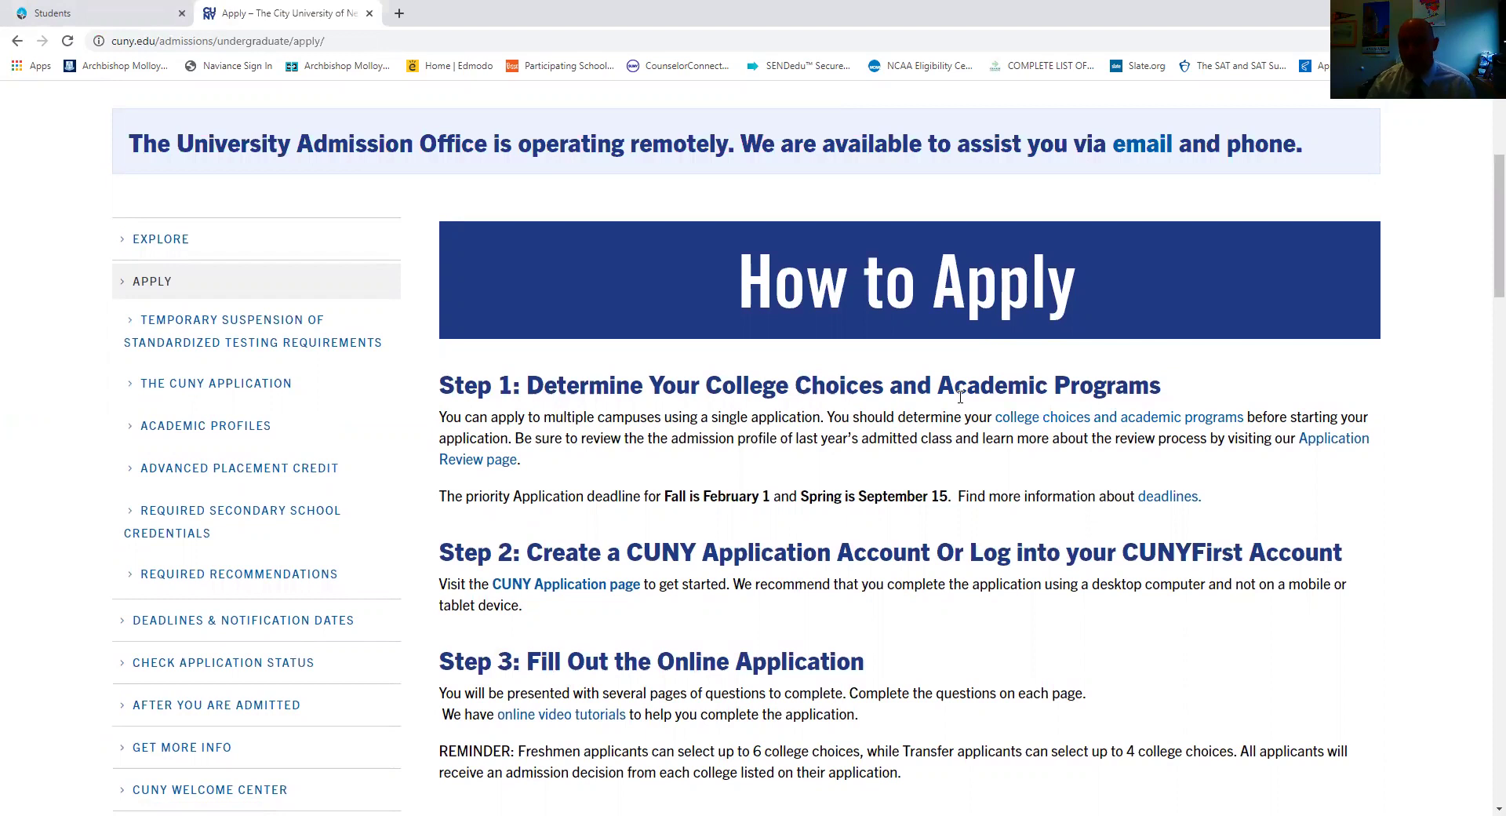
pyautogui.moveTo(659, 500); pyautogui.dragTo(771, 498)
pyautogui.click(772, 498)
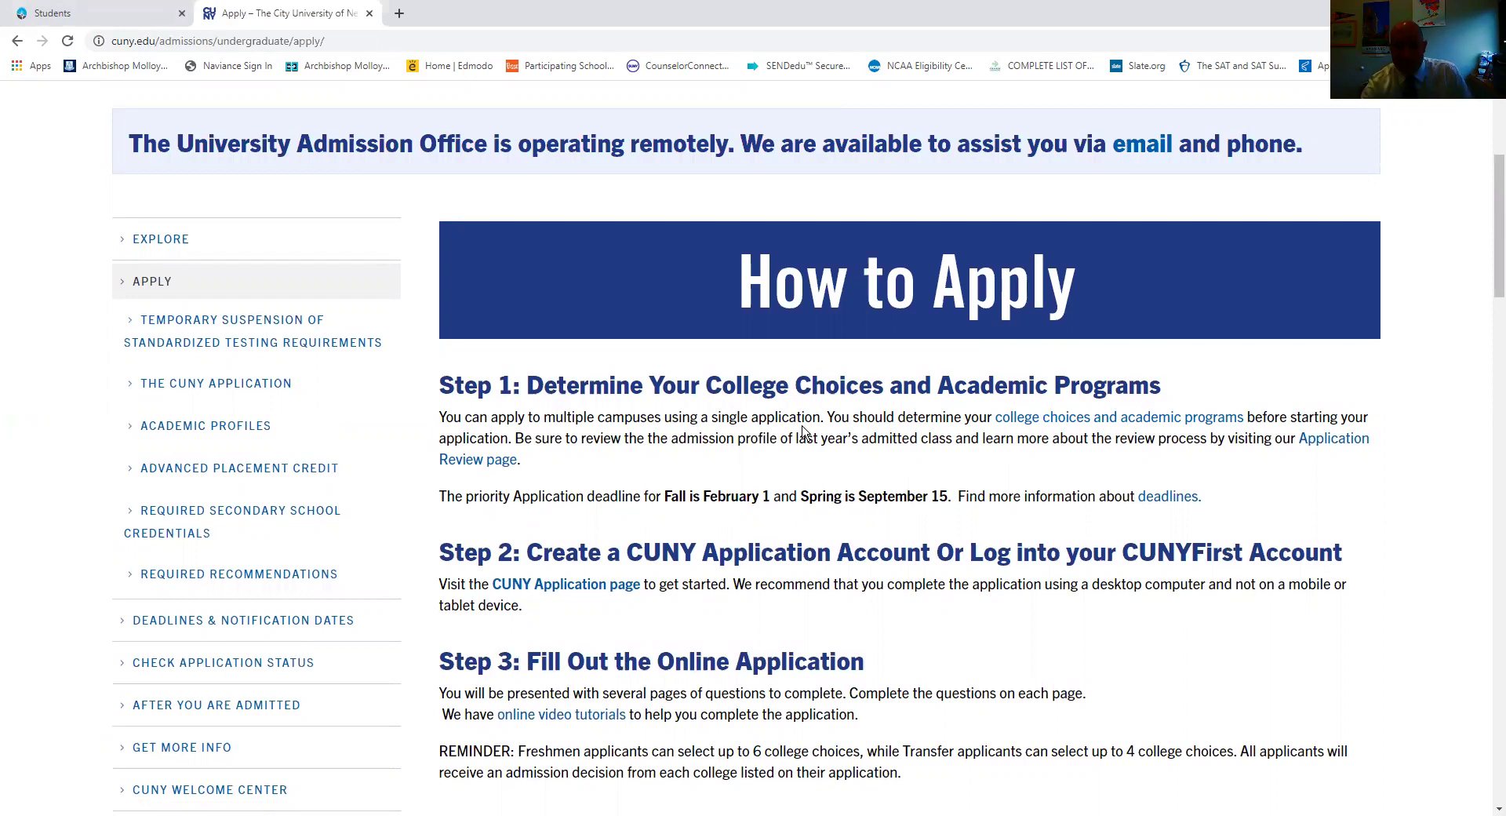
# Go to The CUNY Application page and find the Future Students apply option.
pyautogui.click(538, 590)
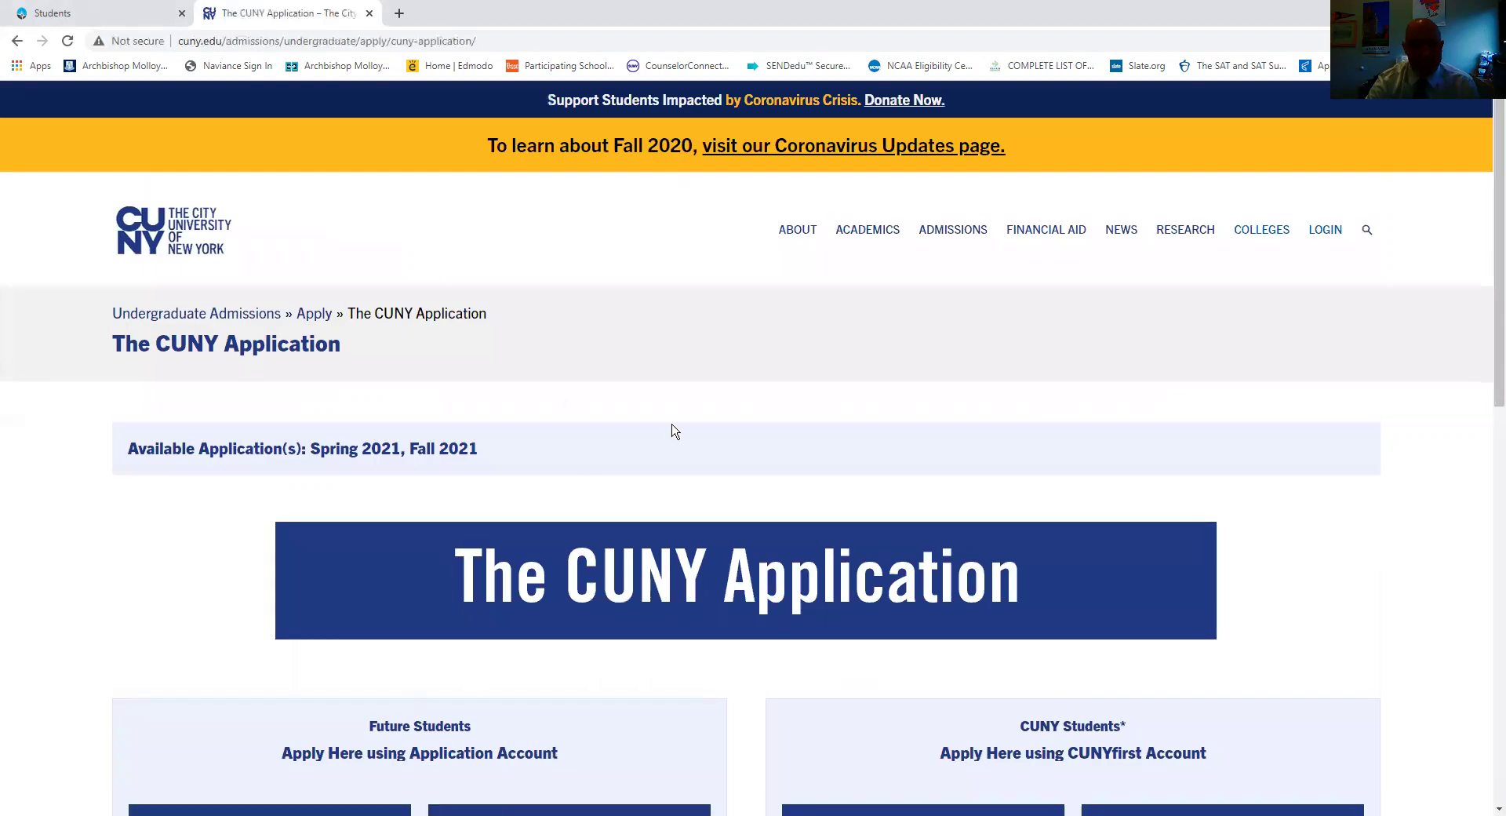
pyautogui.scroll(-4, 671, 431)
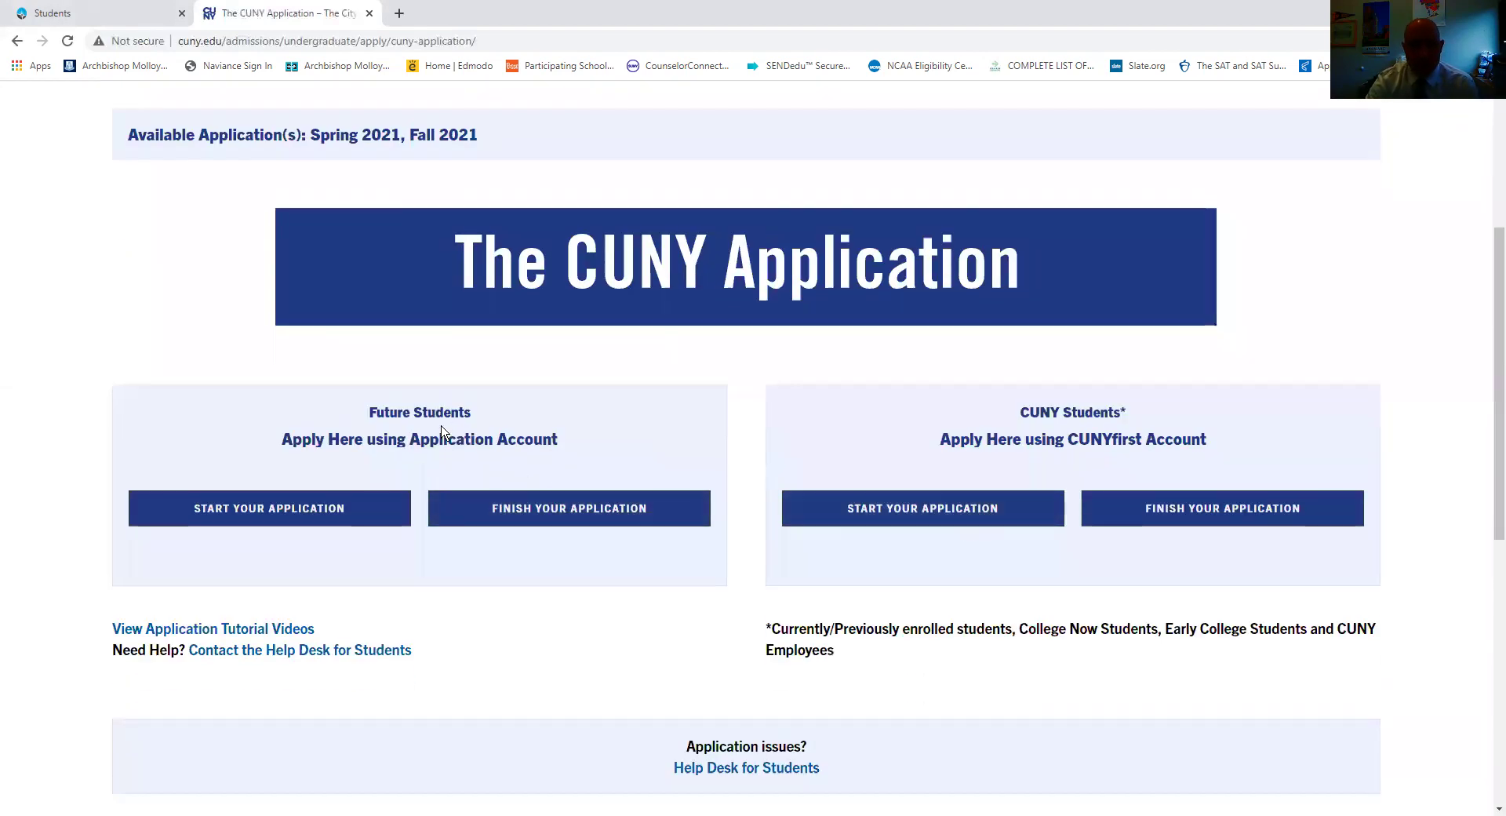
pyautogui.tripleClick(507, 433)
pyautogui.click(598, 460)
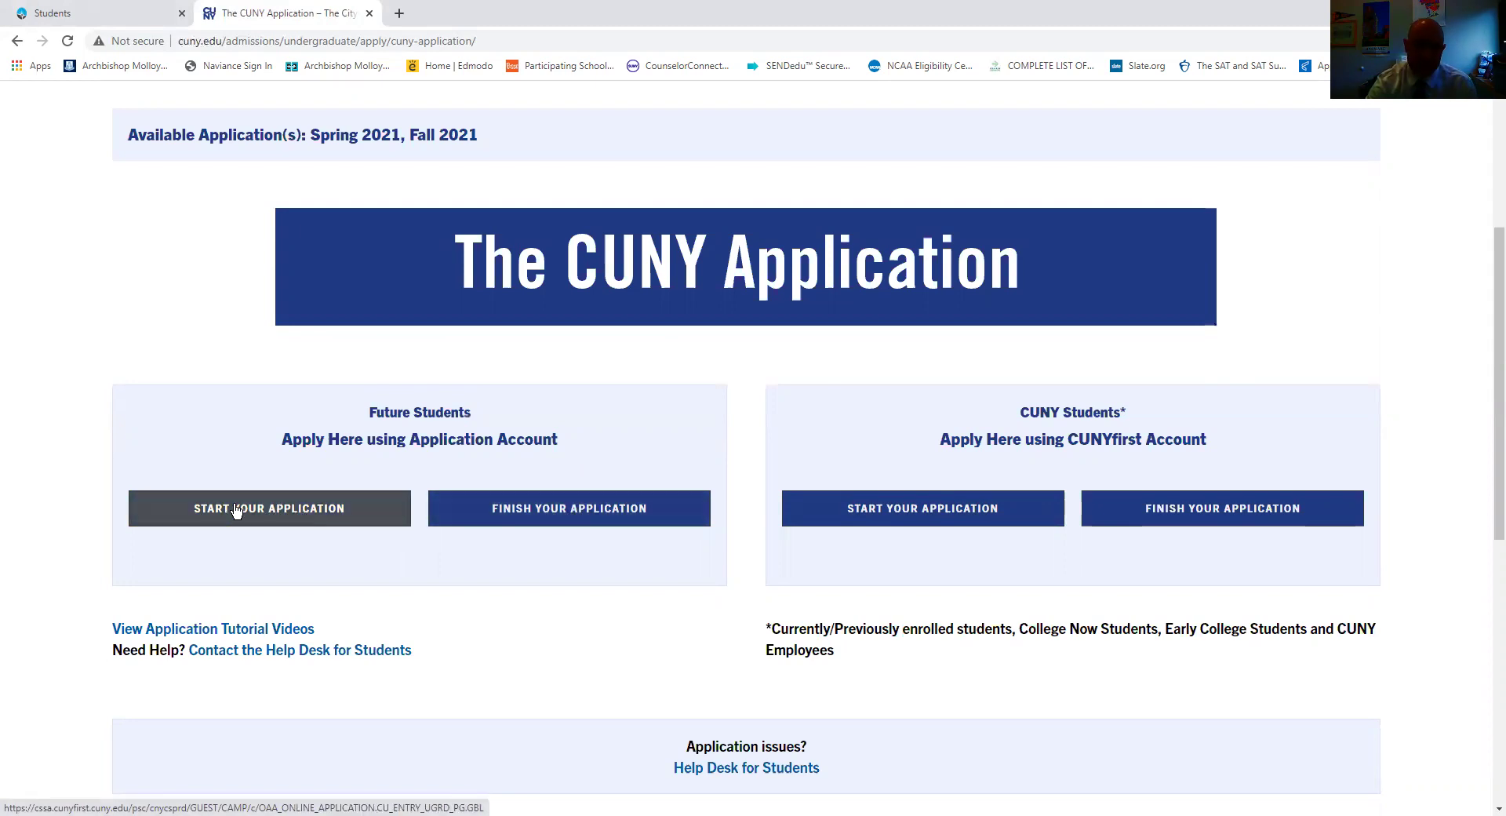
# Start a Future Students application as a Freshman Applicant, noting the February 1 and Macaulay December 8 deadlines.
pyautogui.click(236, 509)
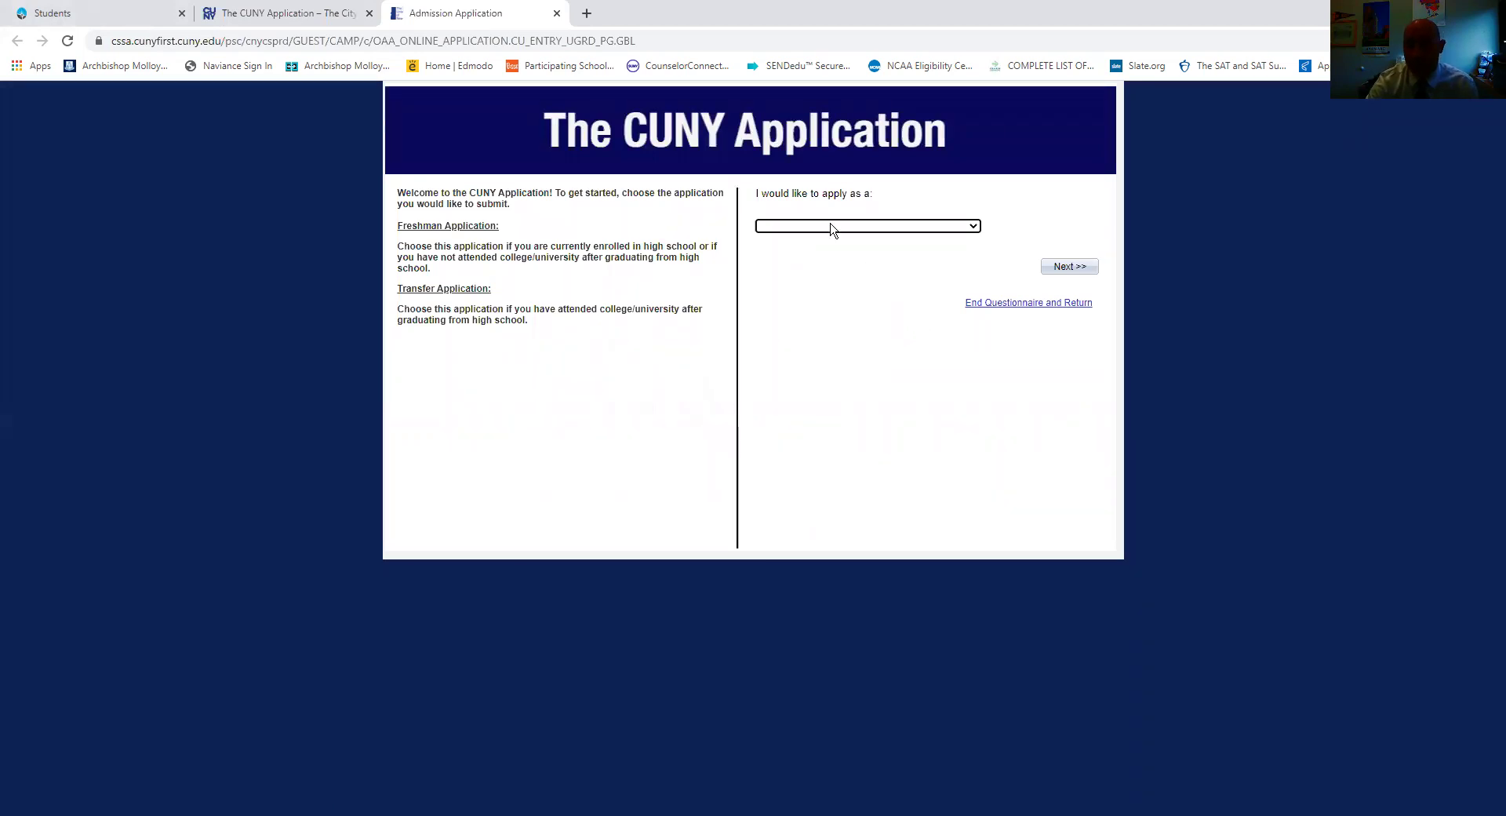
pyautogui.click(887, 226)
pyautogui.click(885, 249)
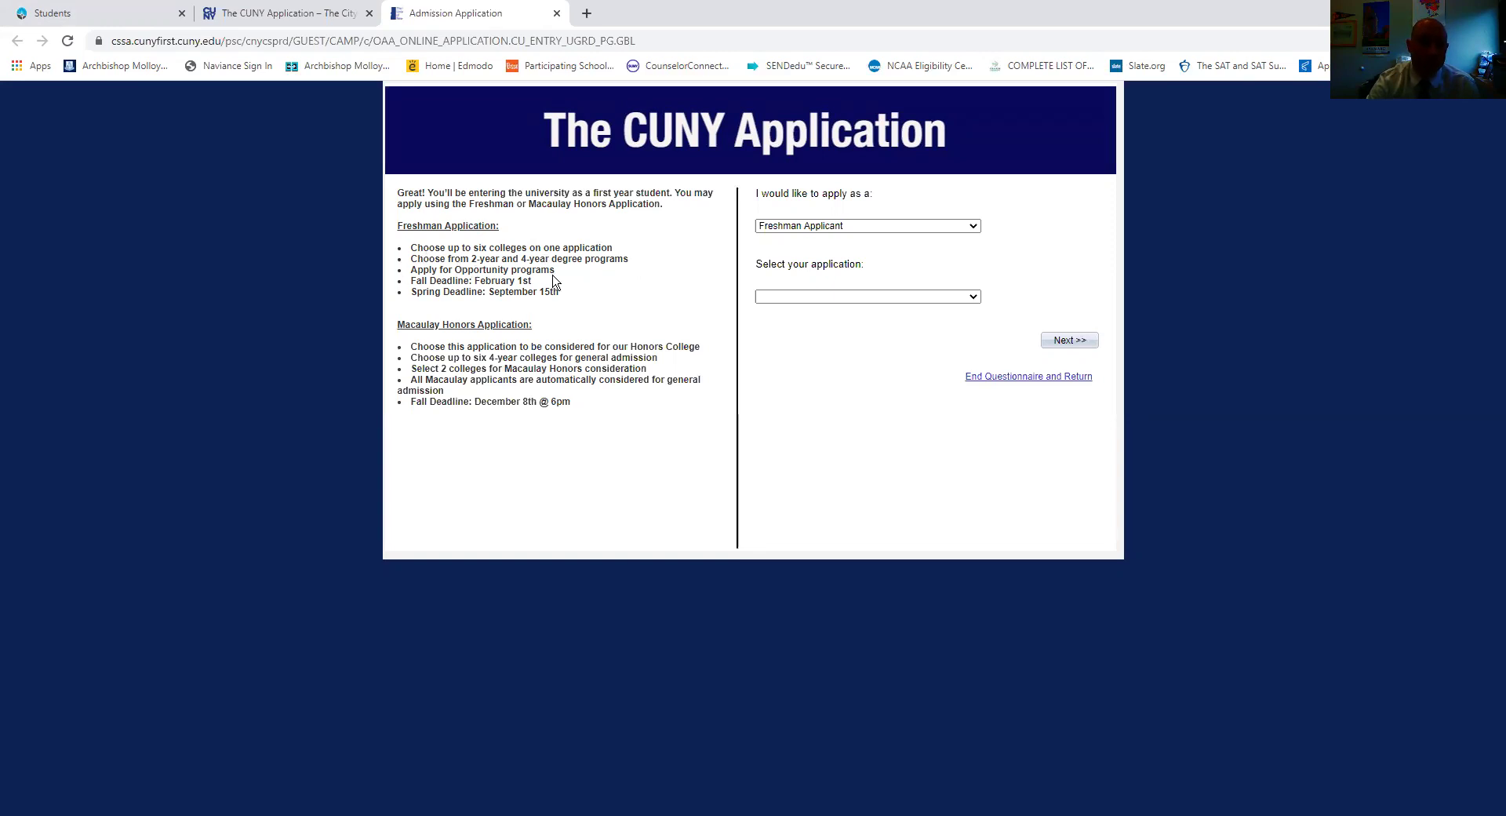
pyautogui.moveTo(532, 280); pyautogui.dragTo(463, 283)
pyautogui.click(463, 284)
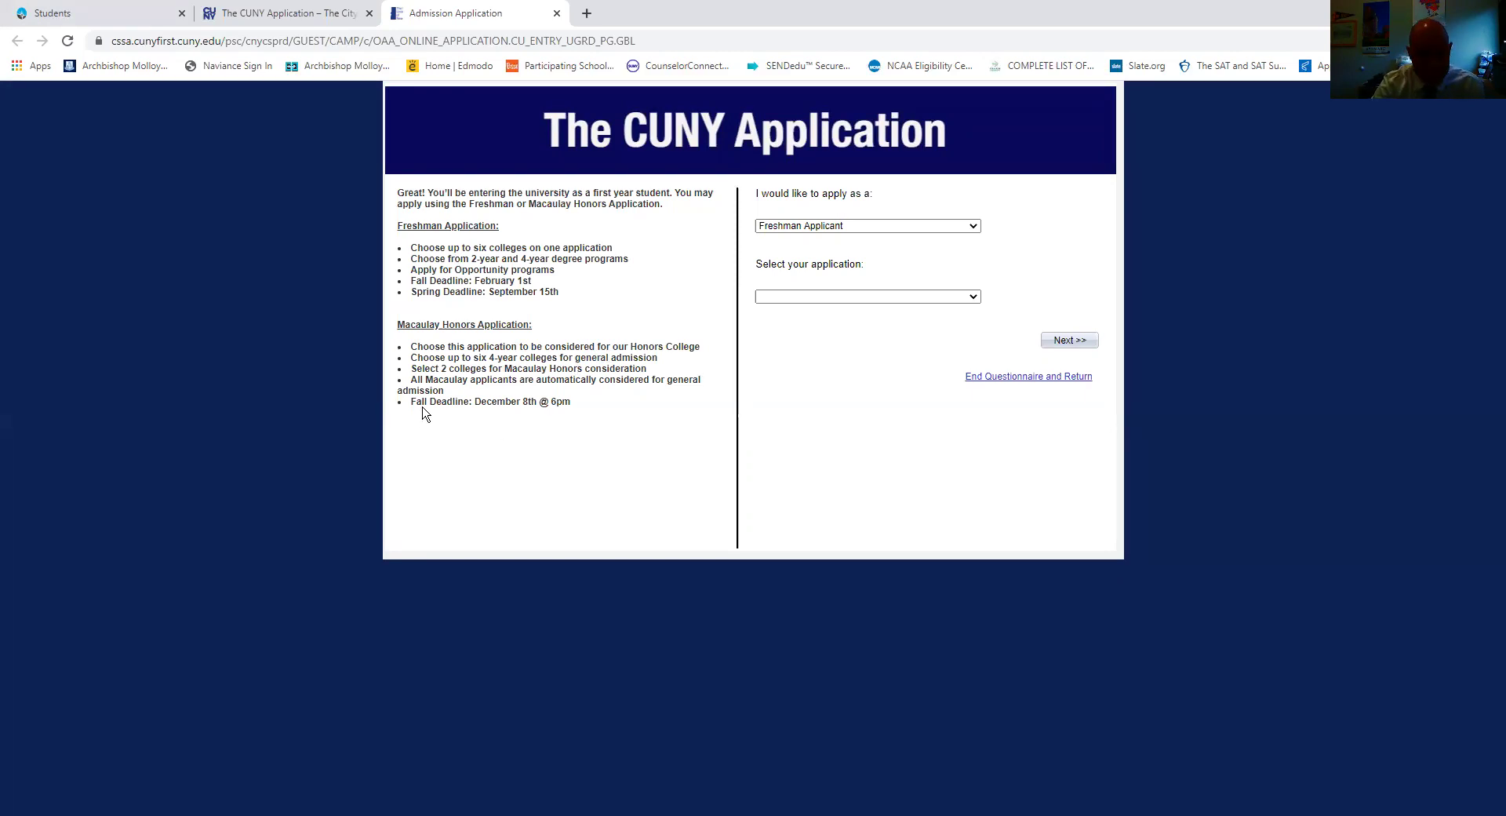
pyautogui.moveTo(482, 402); pyautogui.dragTo(575, 407)
pyautogui.click(578, 409)
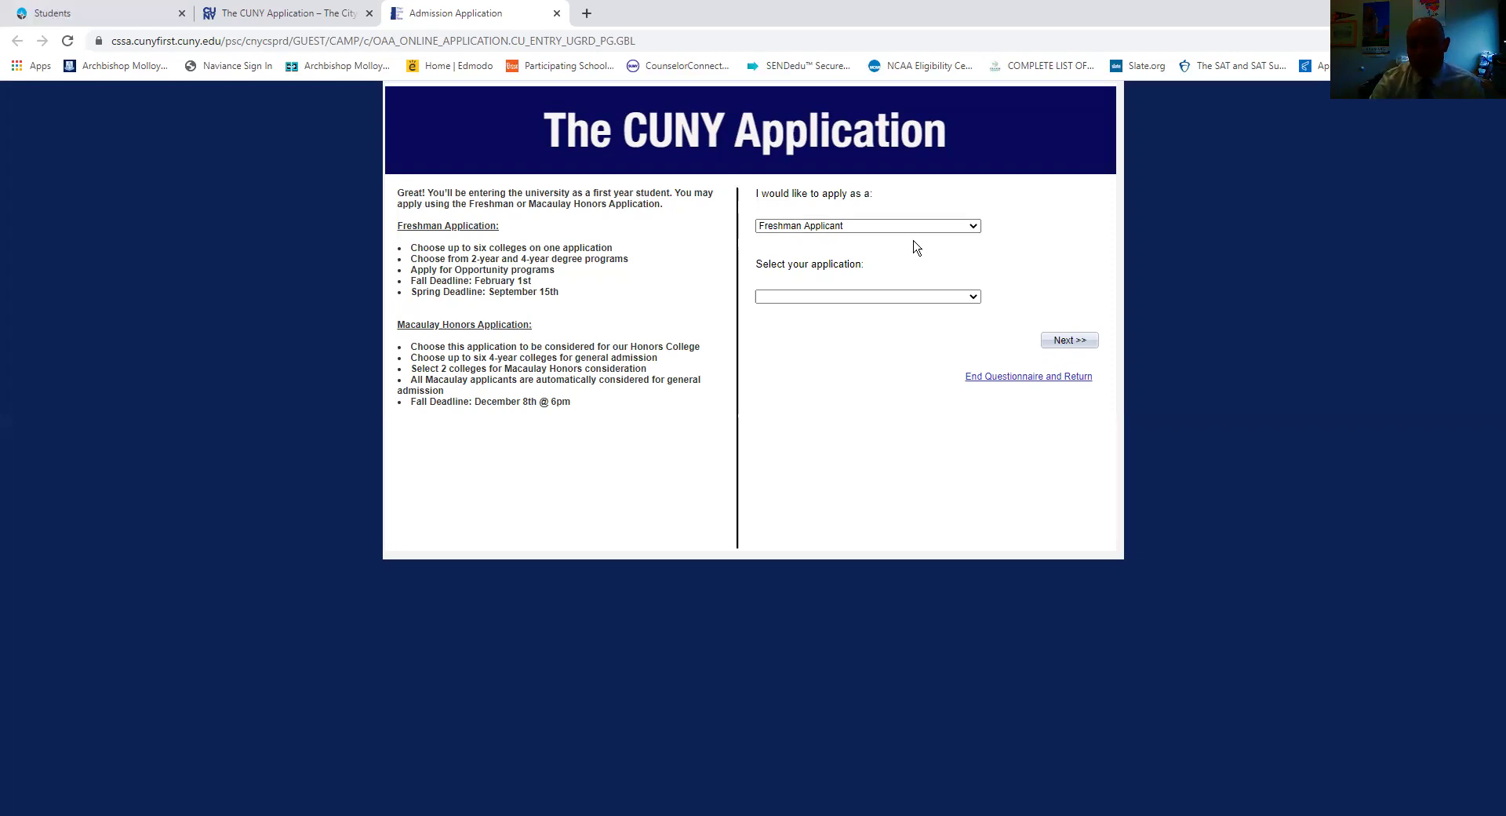
# Select Freshman Application as the application type and continue to the sign-on page.
pyautogui.click(837, 301)
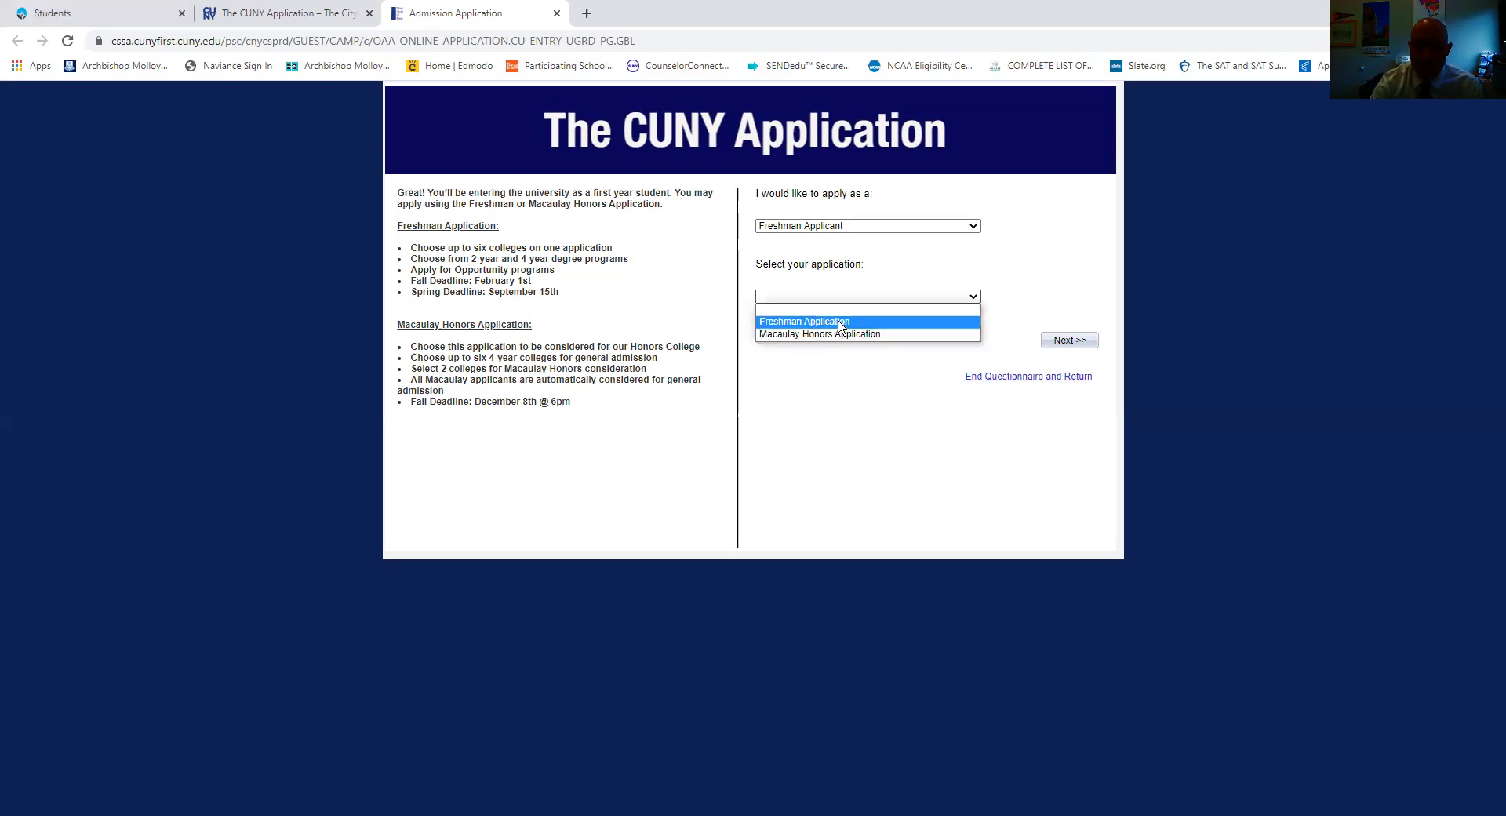
pyautogui.click(839, 322)
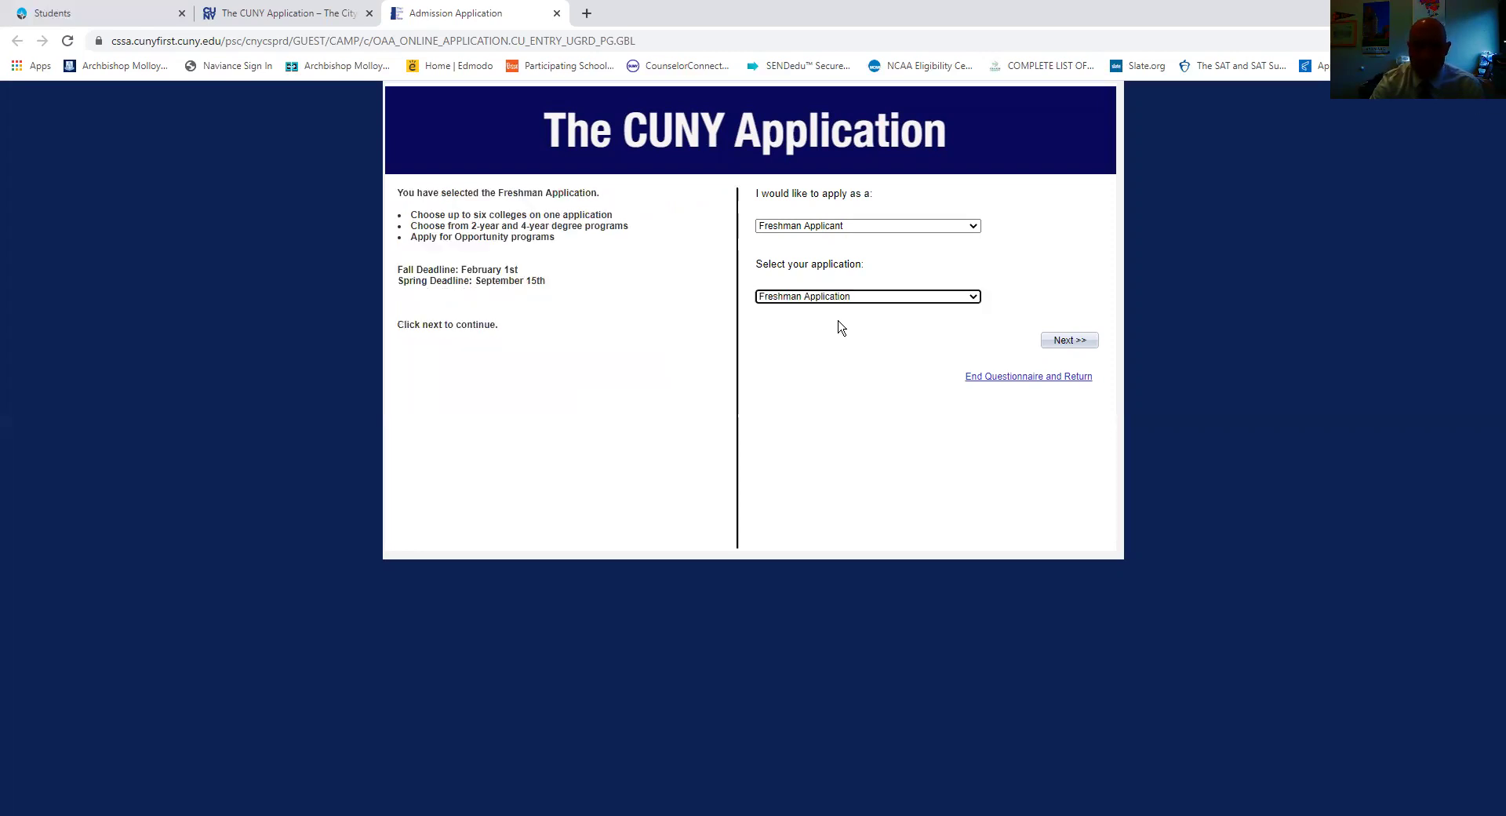
pyautogui.click(803, 301)
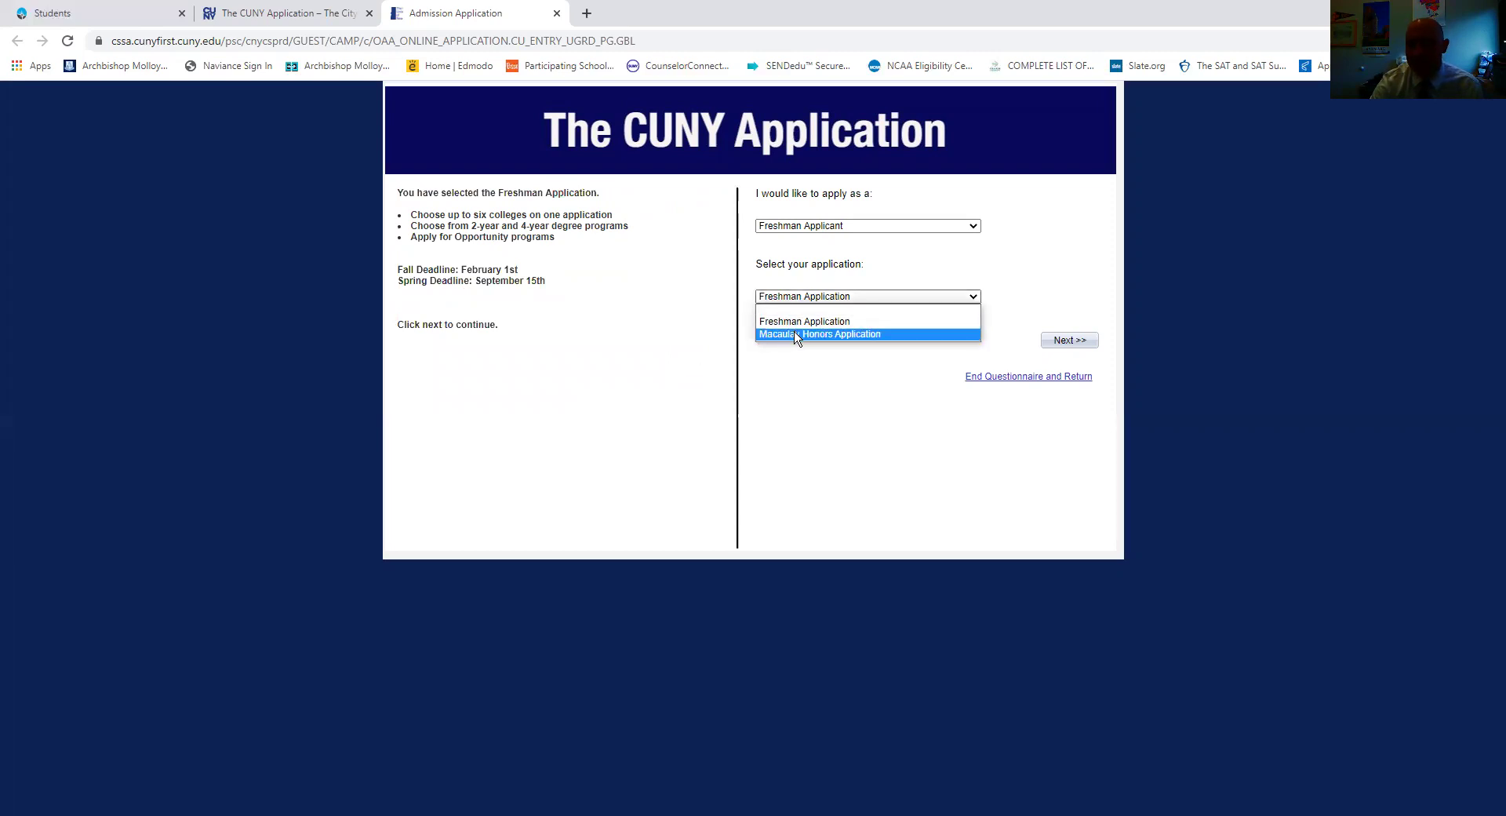
pyautogui.click(800, 321)
pyautogui.click(802, 373)
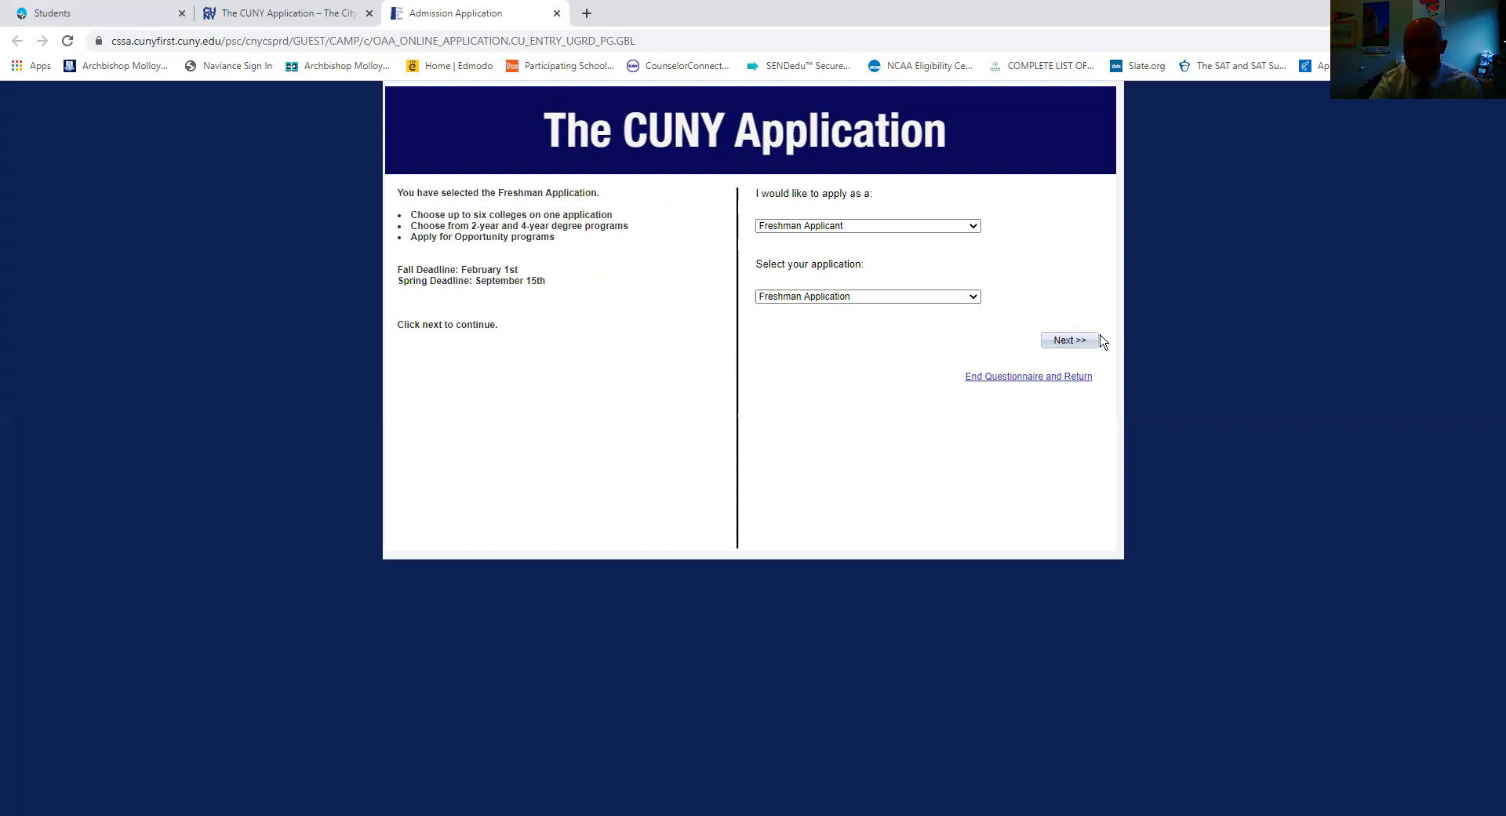
pyautogui.click(1073, 341)
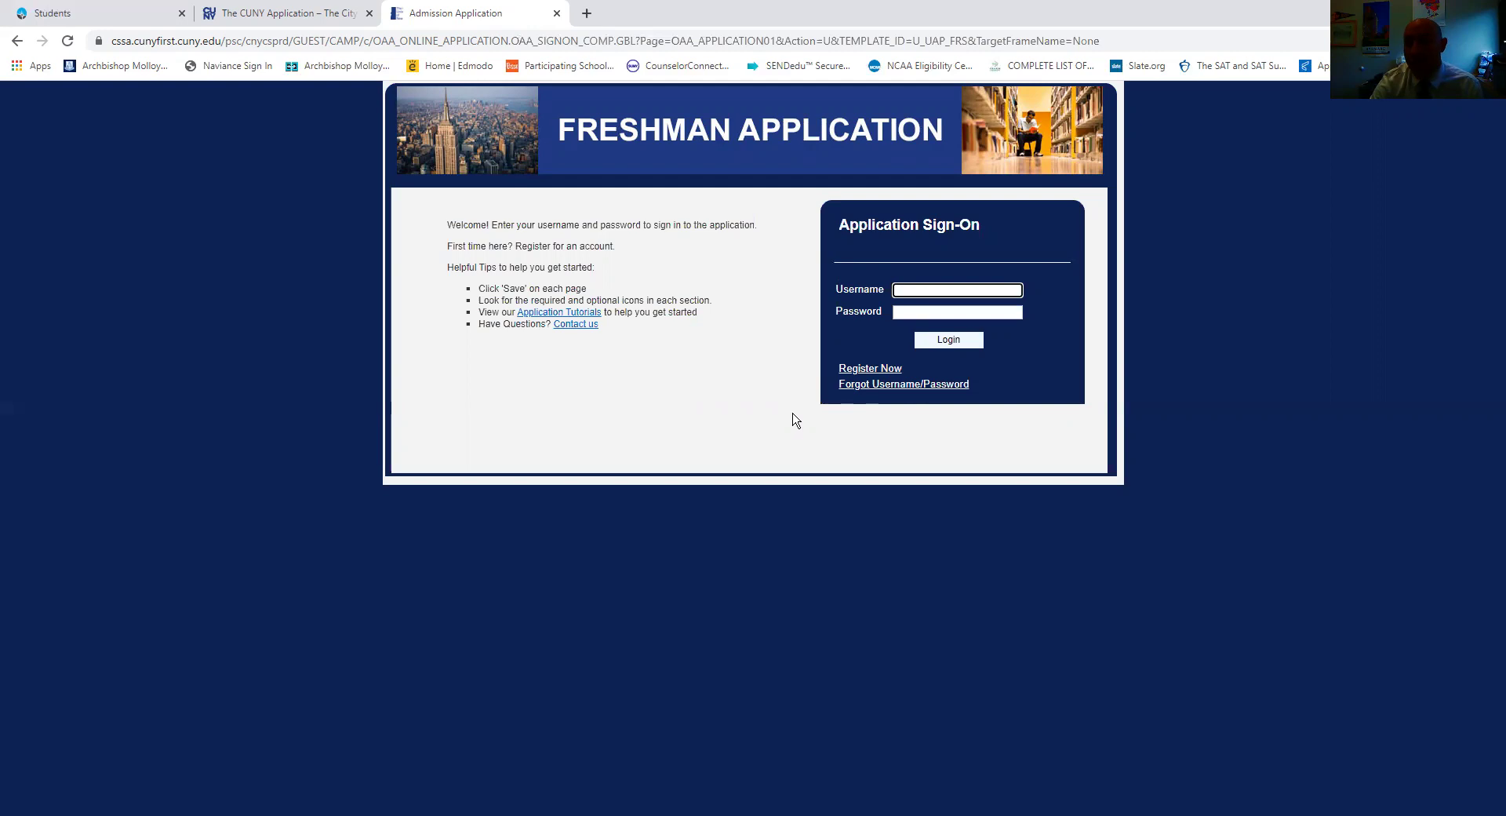
# Enter the applicant username, paste the saved password, and attempt to log in.
pyautogui.click(869, 369)
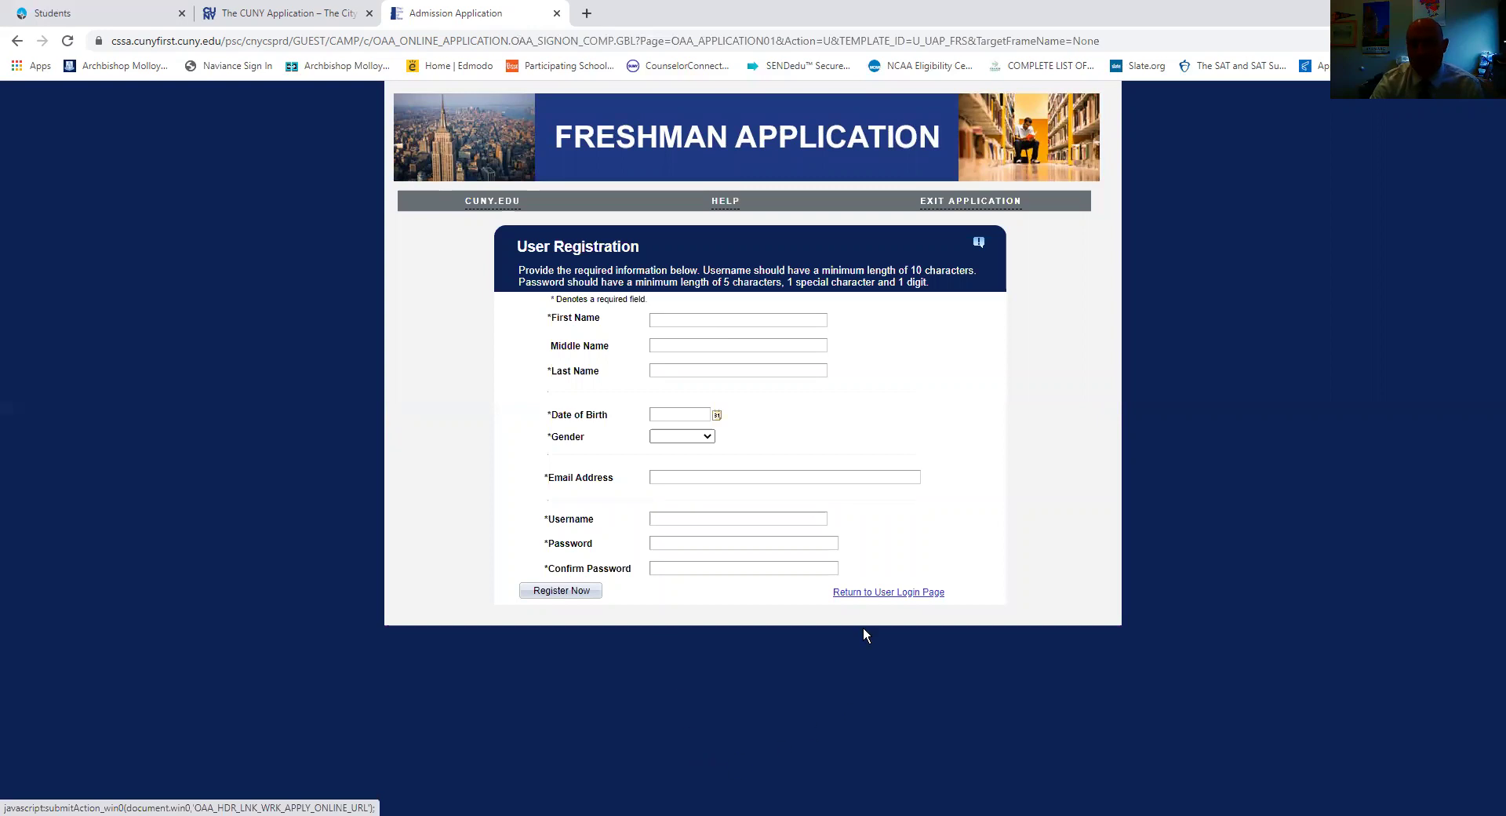
pyautogui.click(913, 593)
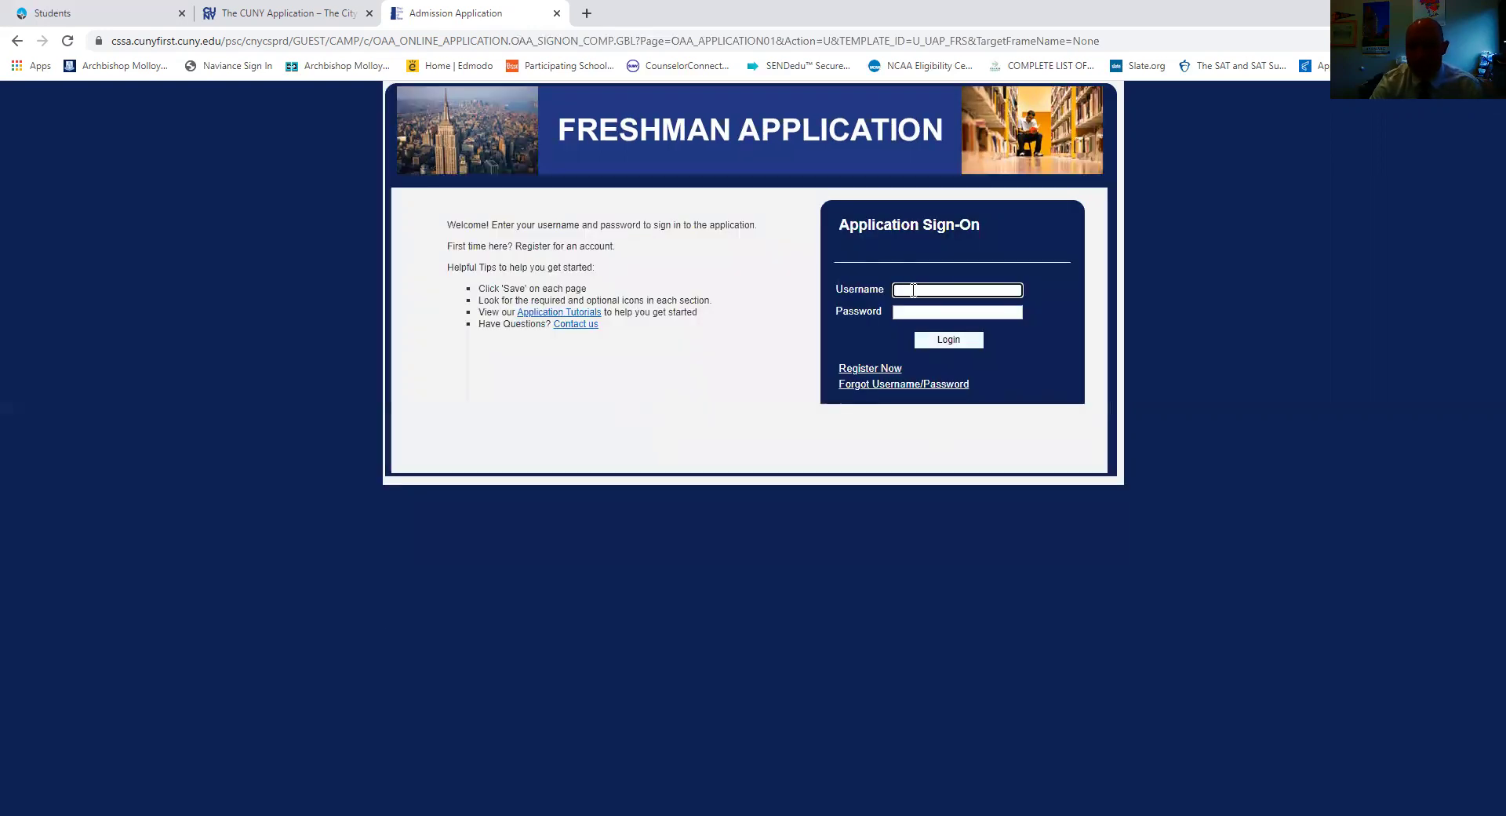
pyautogui.write('ge')
pyautogui.press('BackSpace')
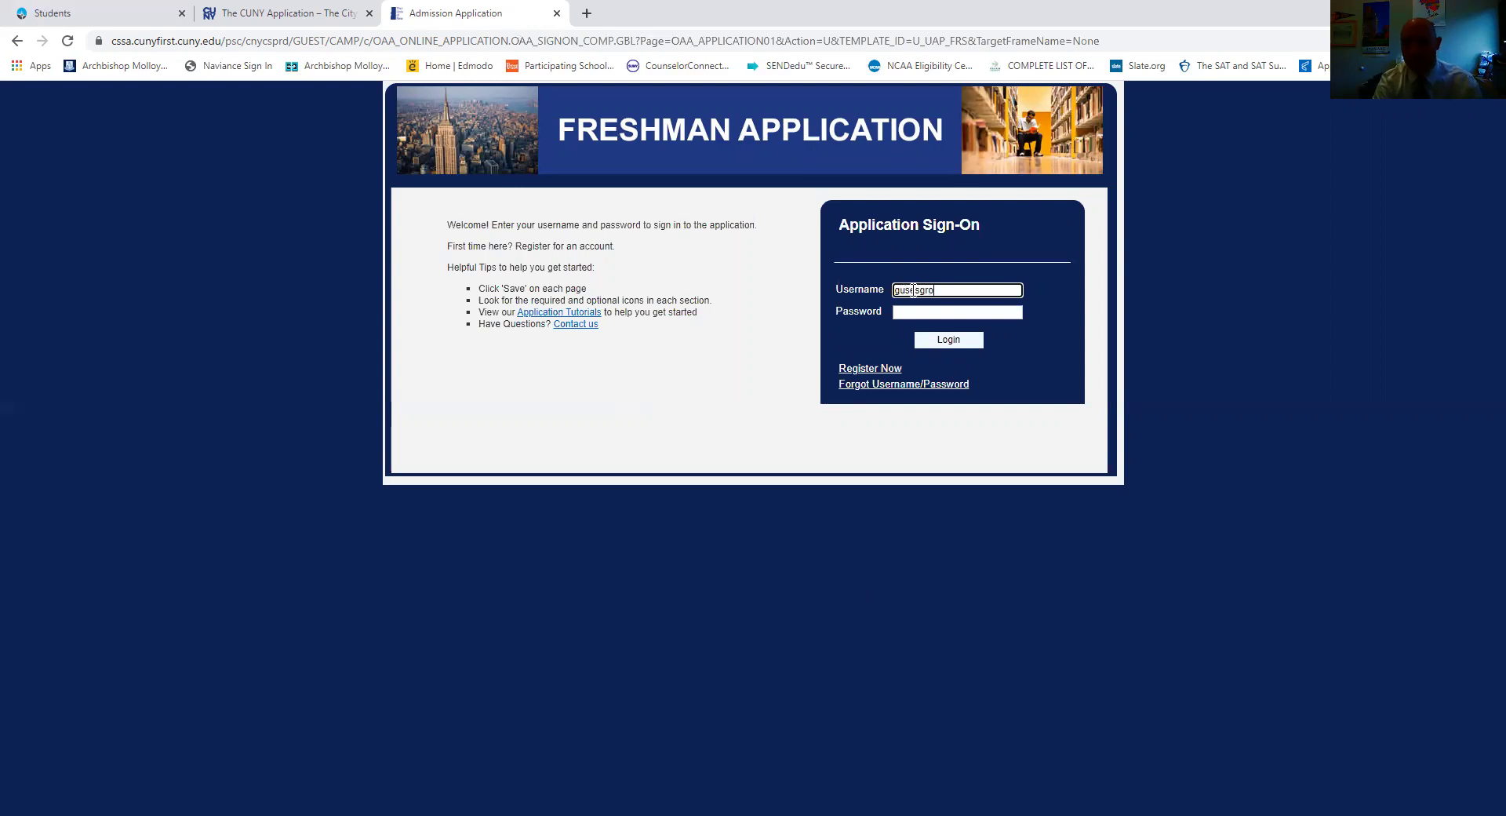
pyautogui.click(914, 316)
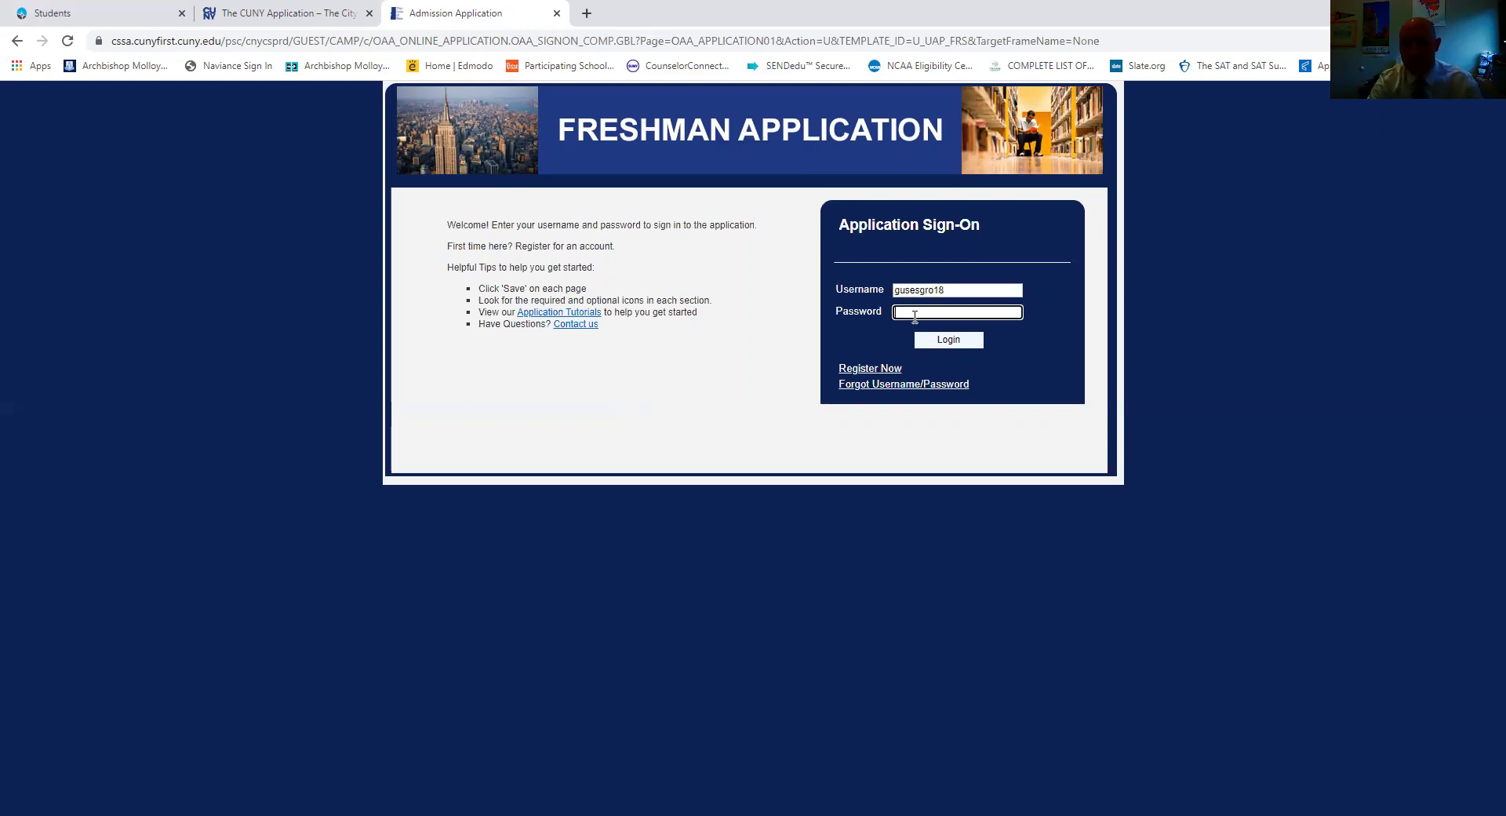
pyautogui.rightClick(913, 316)
pyautogui.click(945, 407)
pyautogui.click(948, 342)
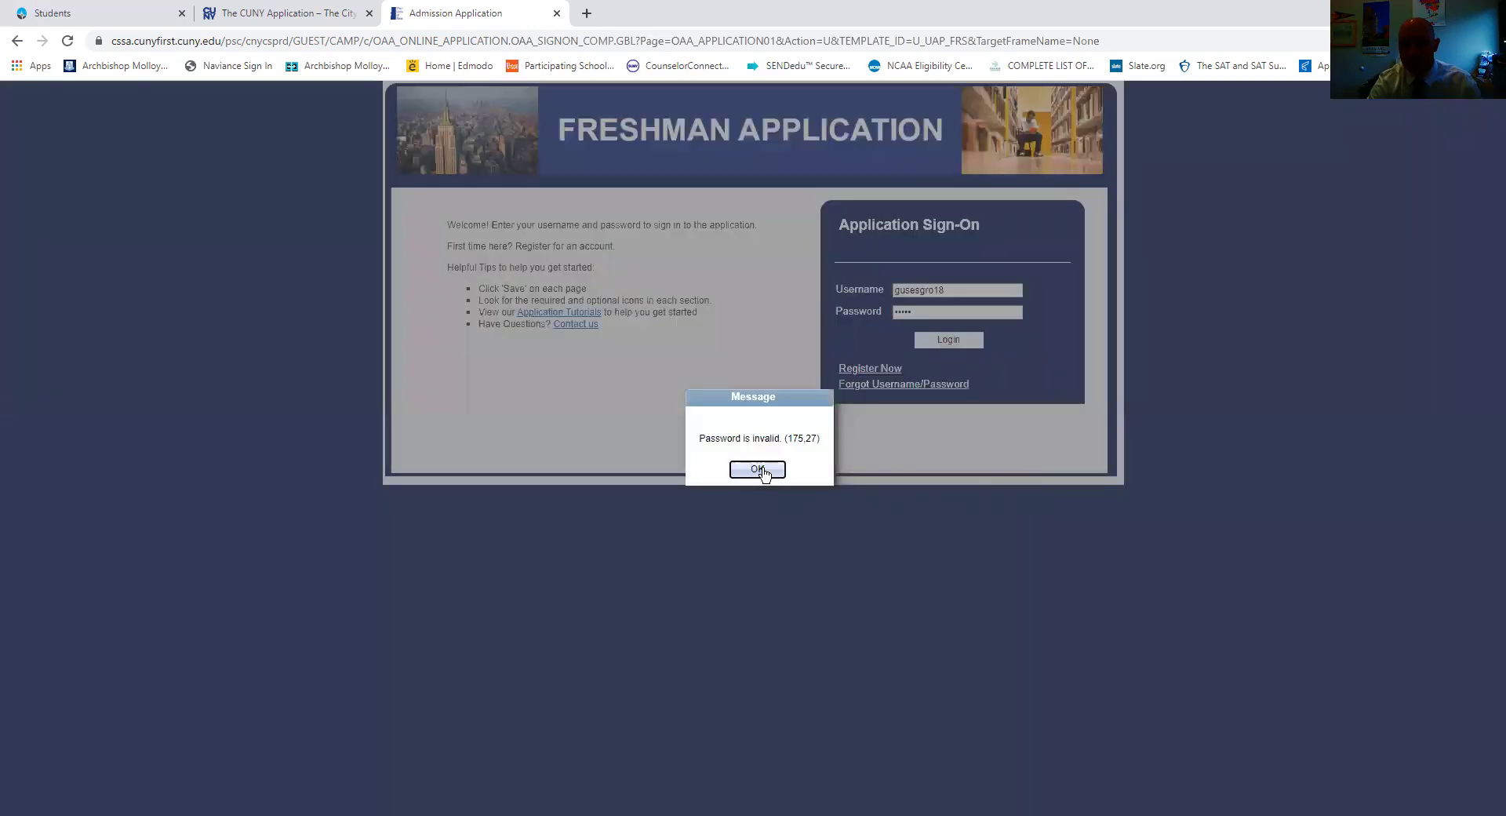
# Dismiss the invalid-login message, correct the username, and log in again.
pyautogui.click(758, 469)
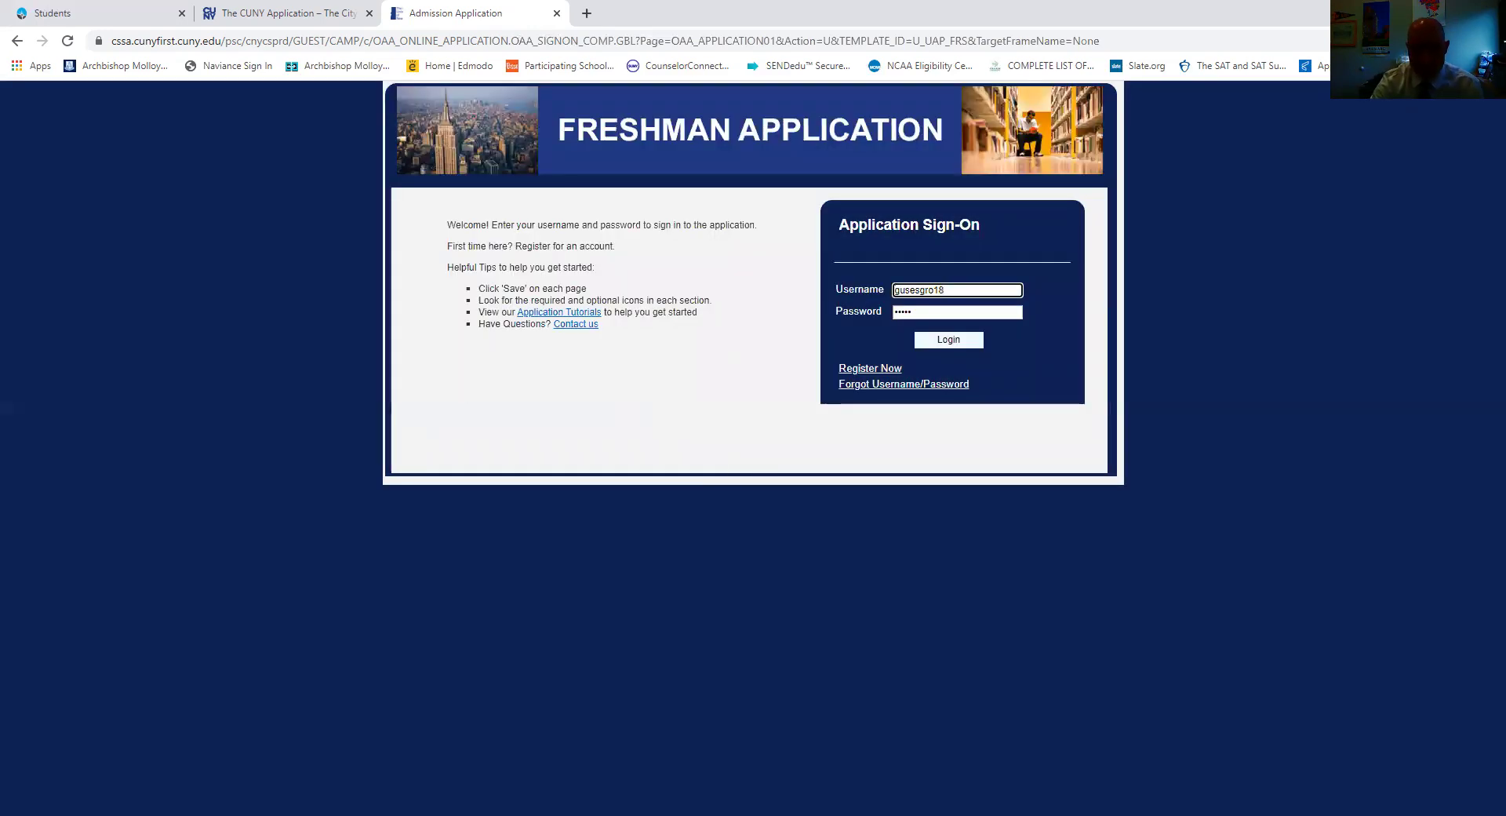
pyautogui.hotkey('alt', 'Tab')
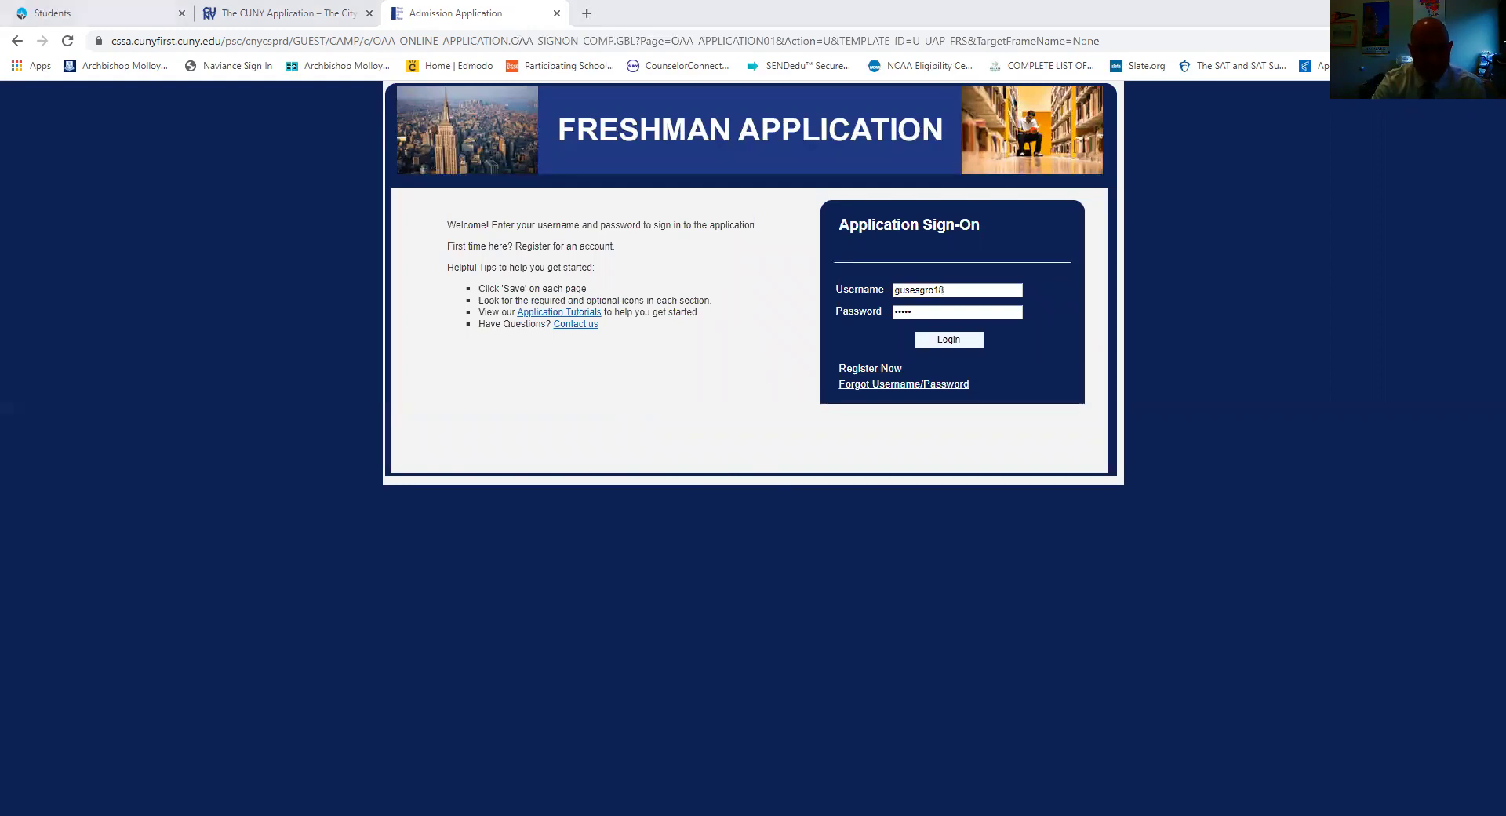
pyautogui.click(945, 284)
pyautogui.click(934, 288)
pyautogui.write('20')
pyautogui.click(952, 342)
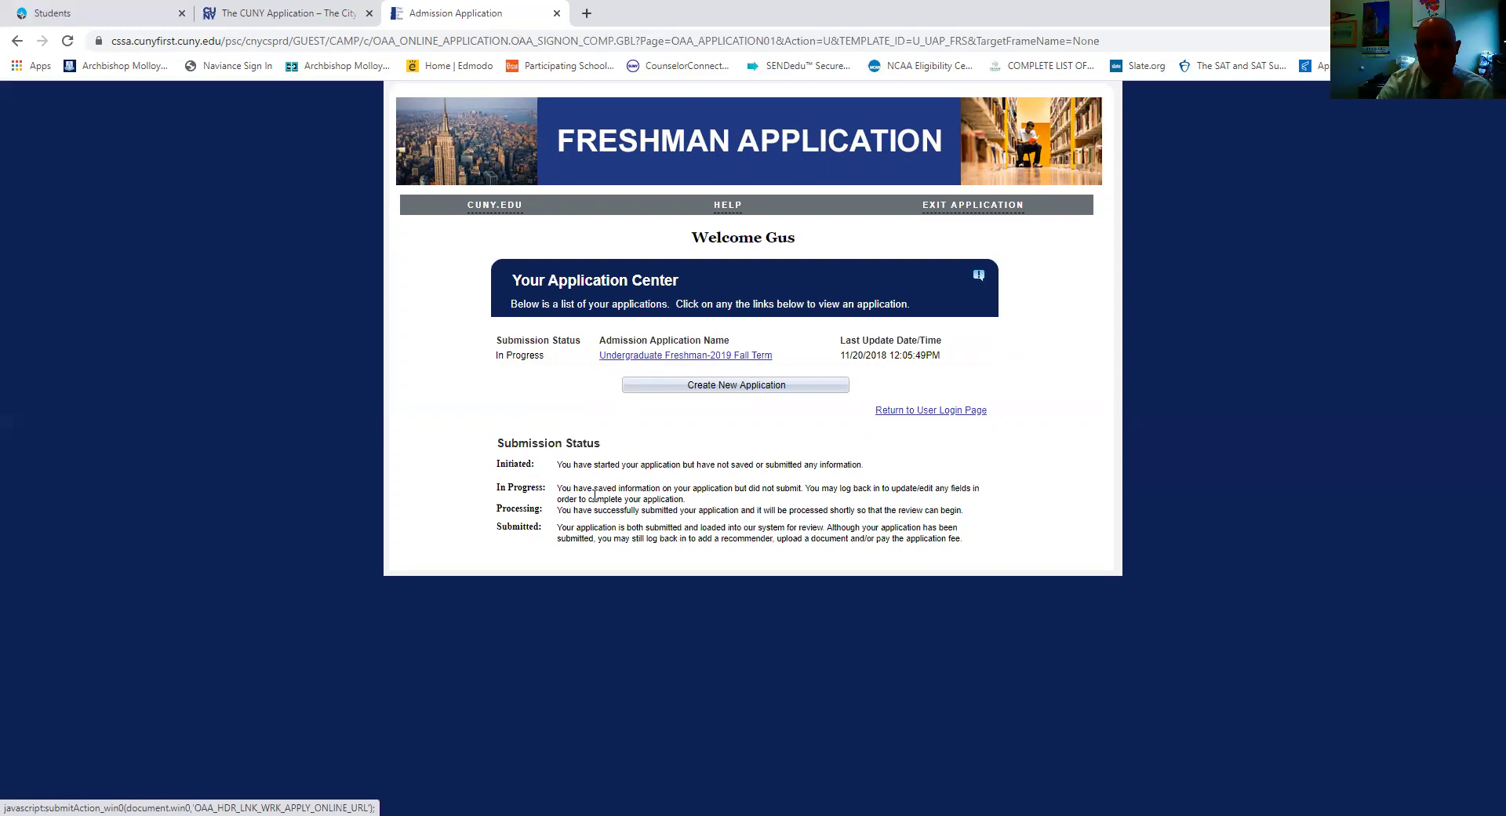
# Open the in-progress freshman application, skip saving the password, and continue past the Name section.
pyautogui.click(714, 386)
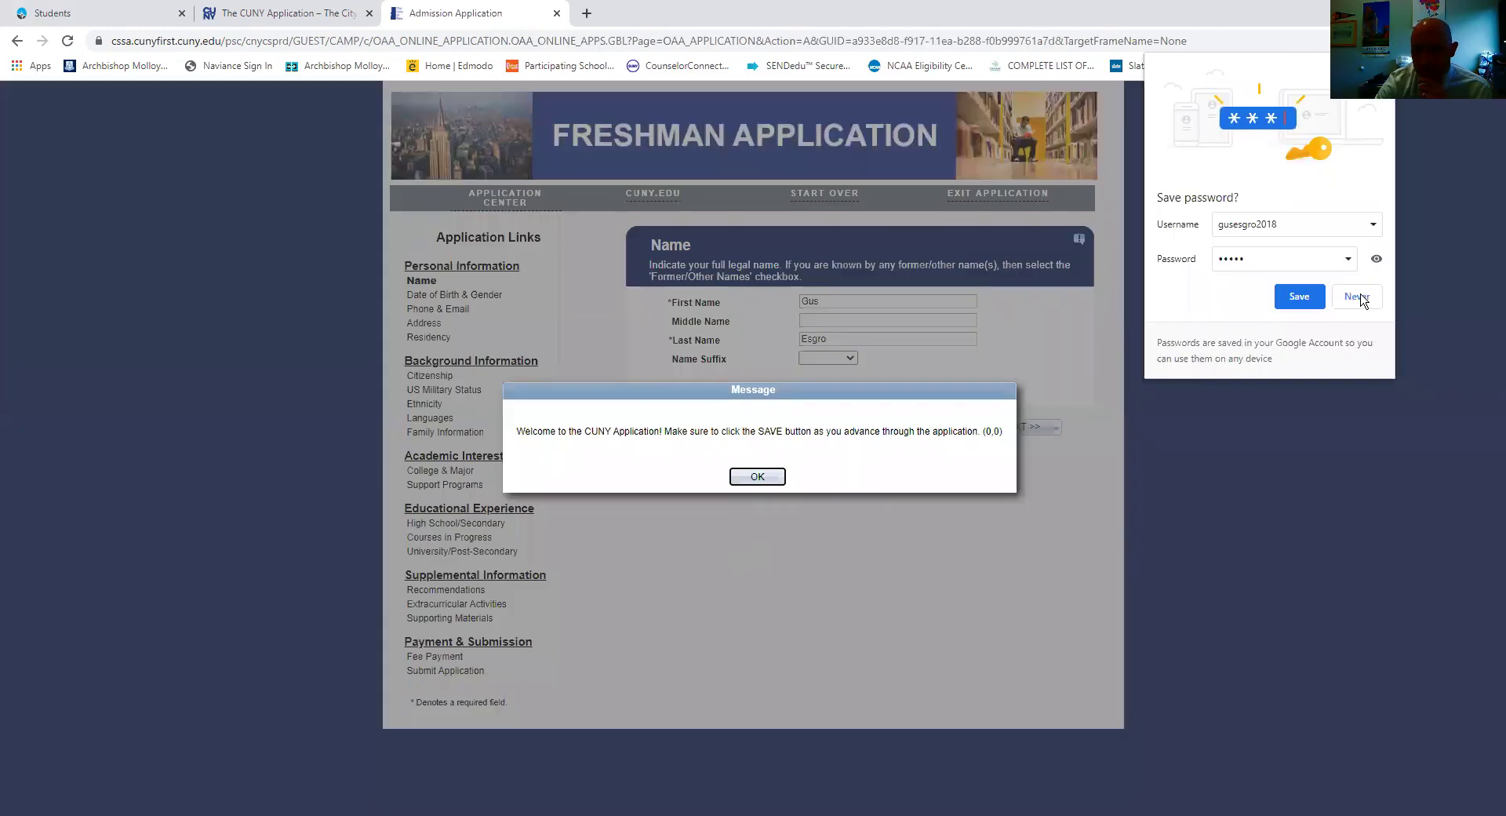
pyautogui.click(1360, 297)
pyautogui.click(757, 476)
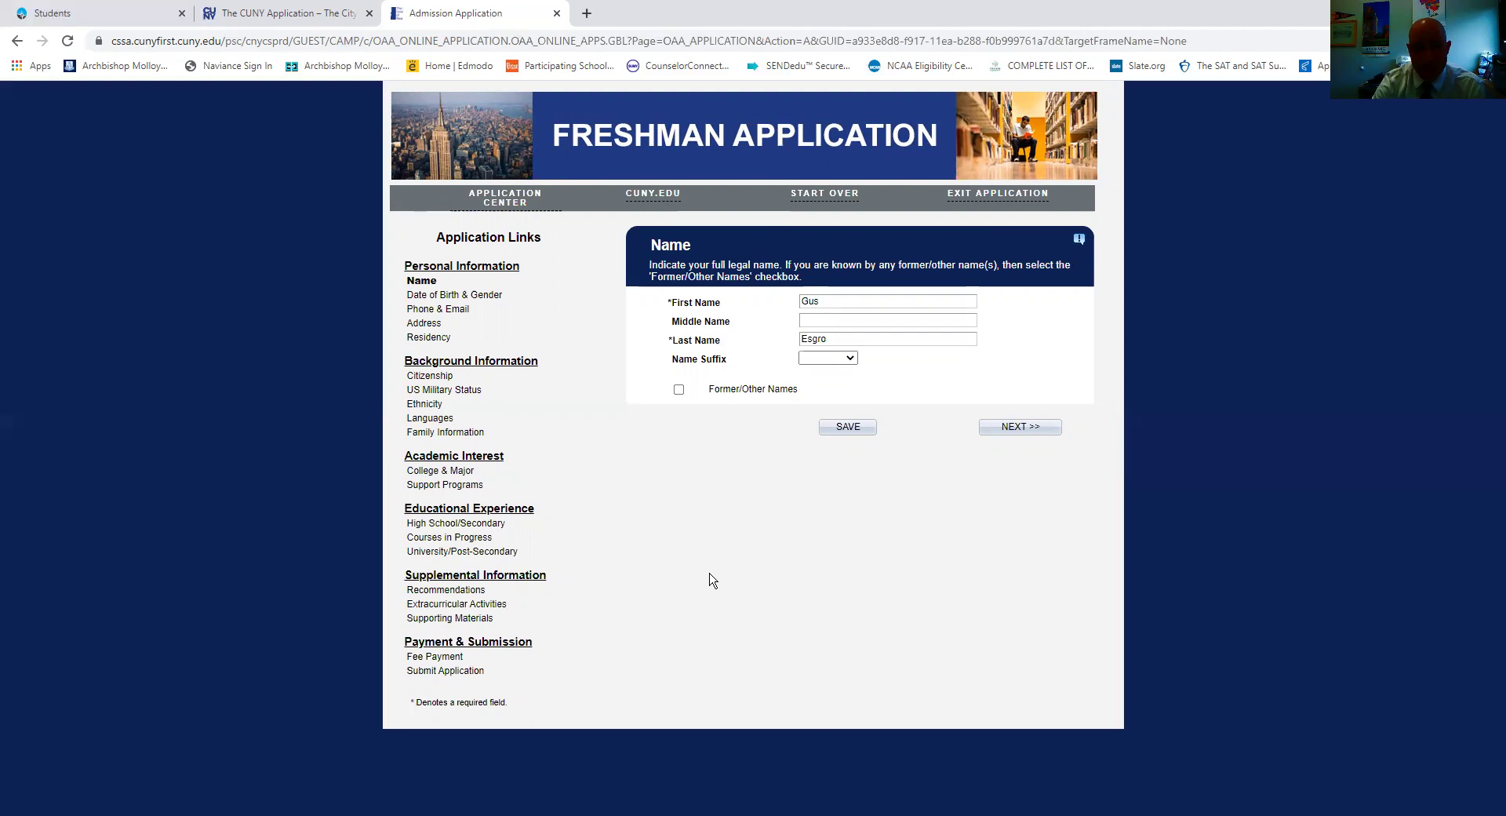
pyautogui.click(1000, 429)
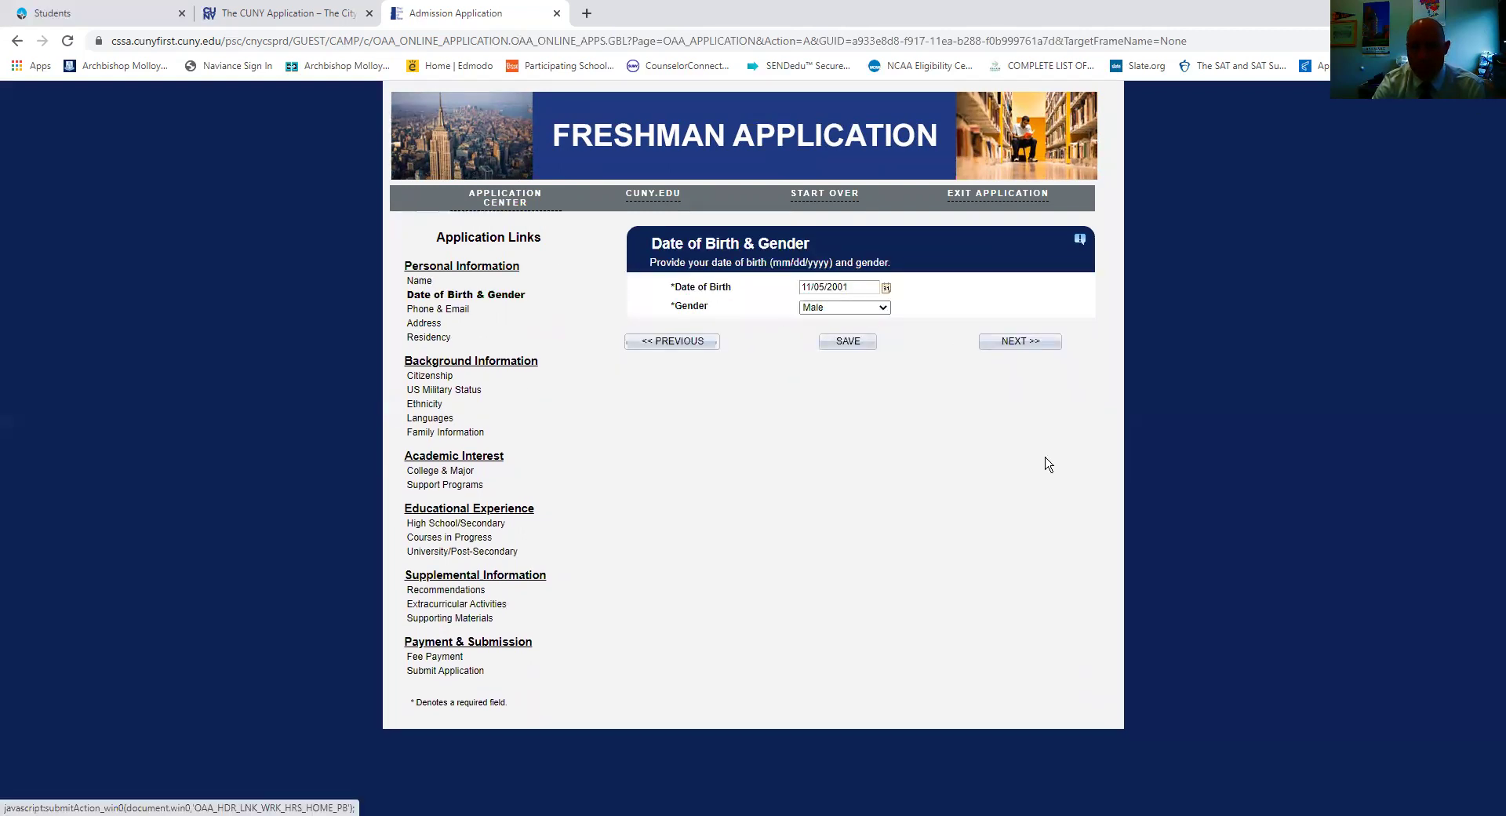
# Advance from Date of Birth & Gender to the Phone & Email section.
pyautogui.click(1040, 344)
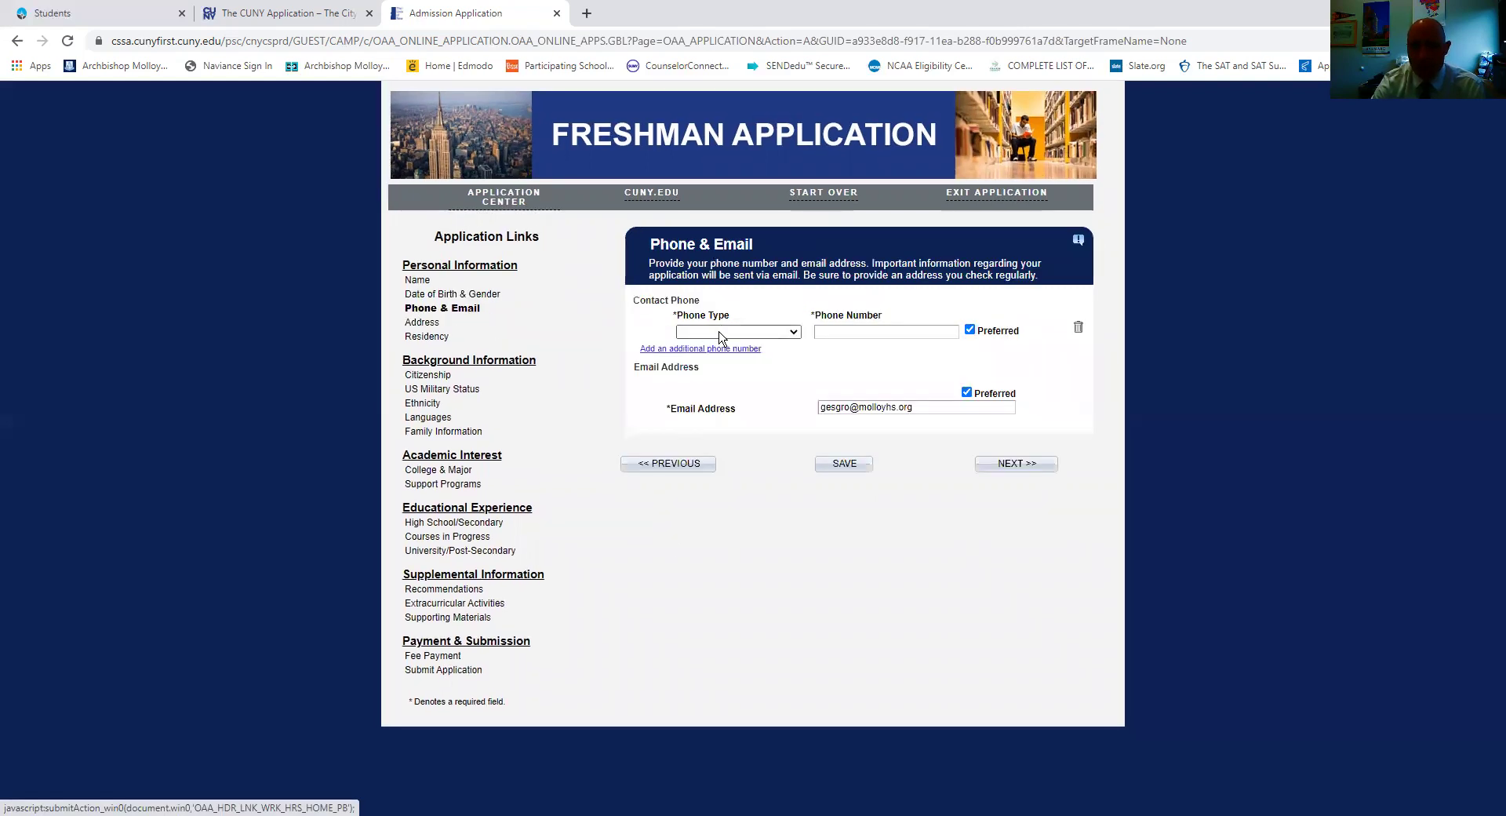
pyautogui.click(1020, 468)
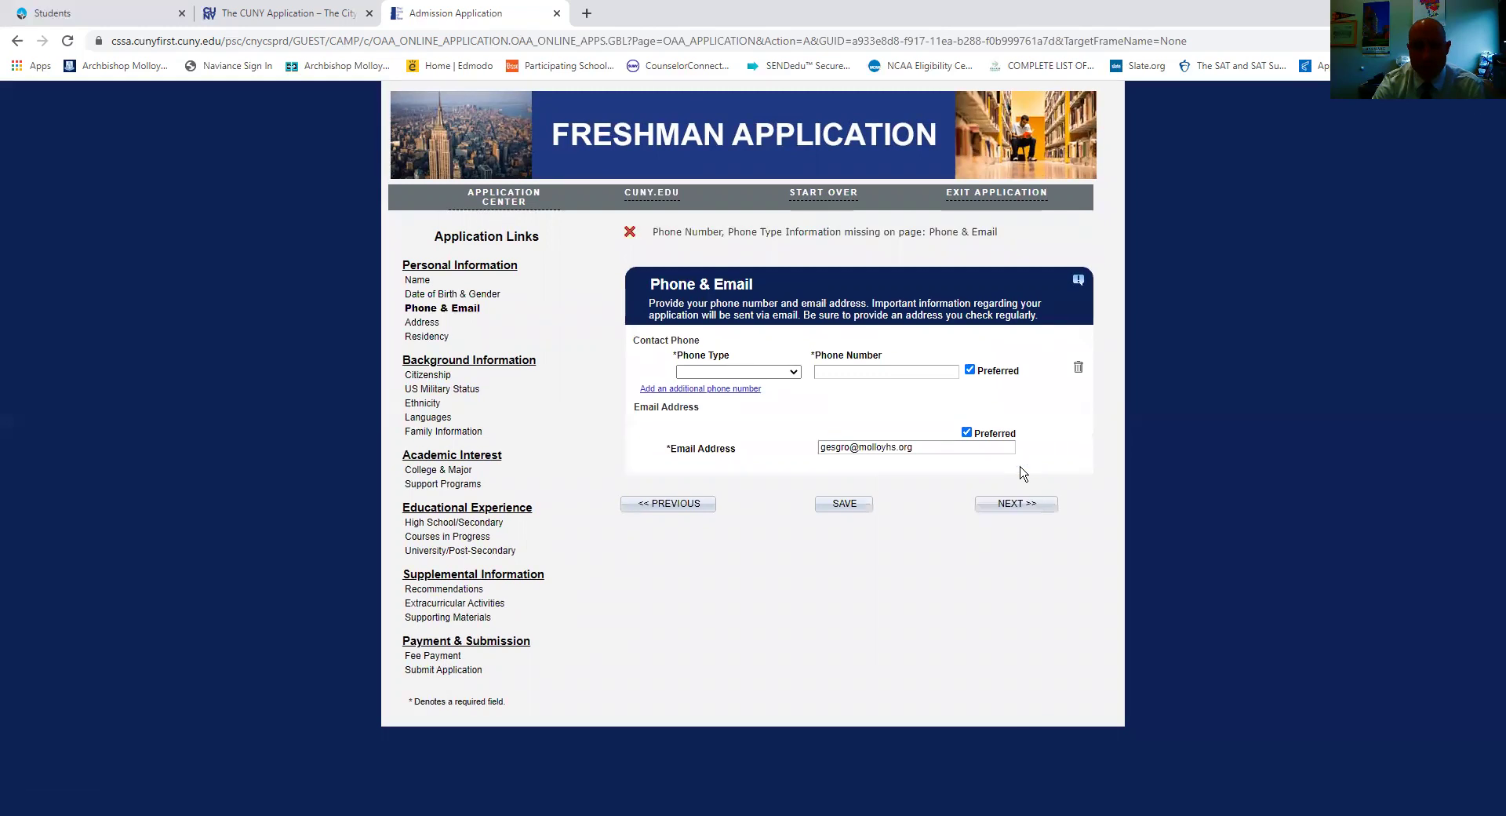
pyautogui.click(1012, 505)
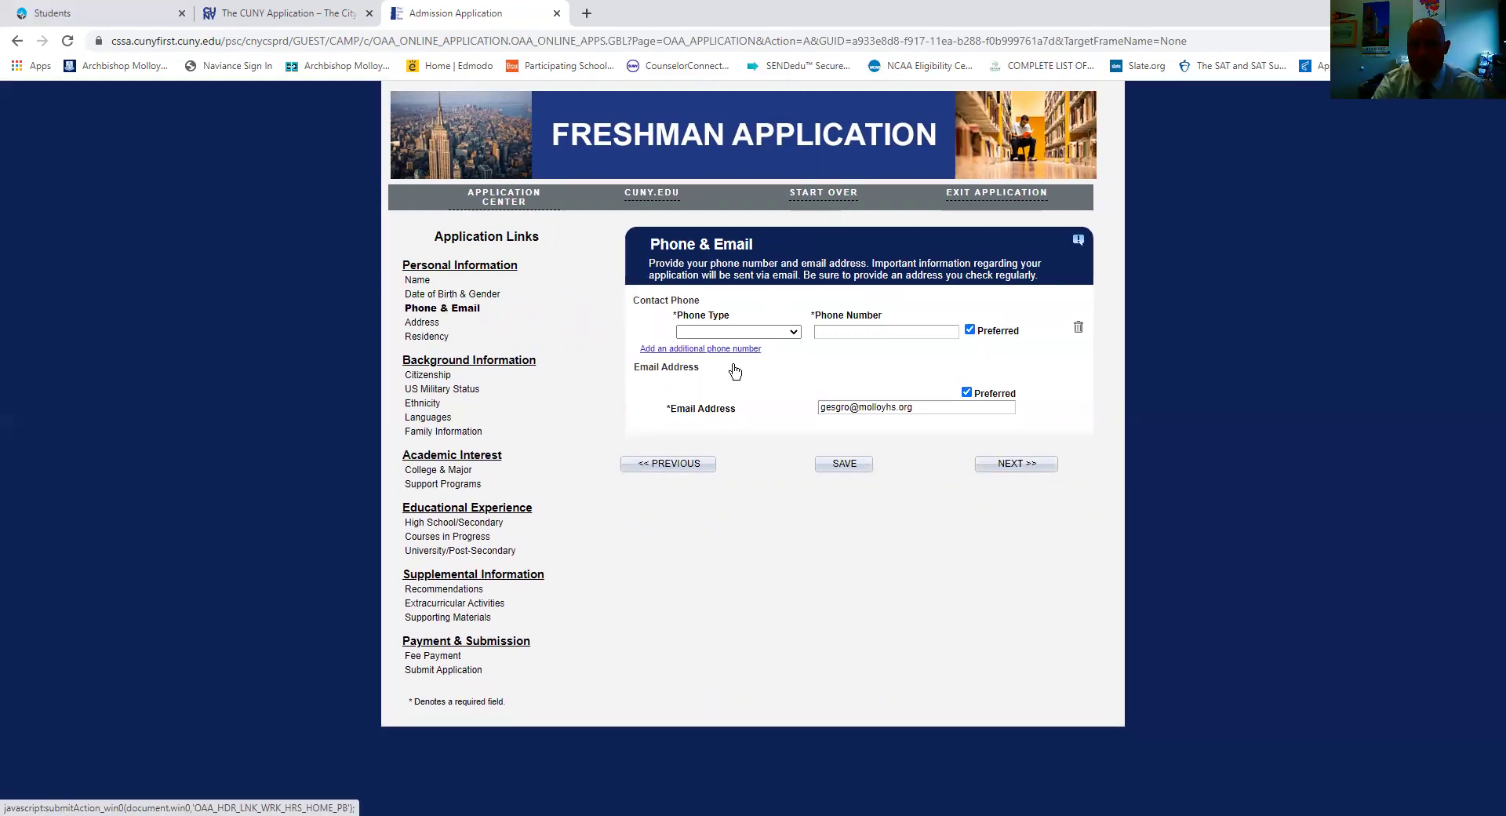
# Add a Home phone number, save the Phone & Email details, and continue to Address.
pyautogui.click(774, 332)
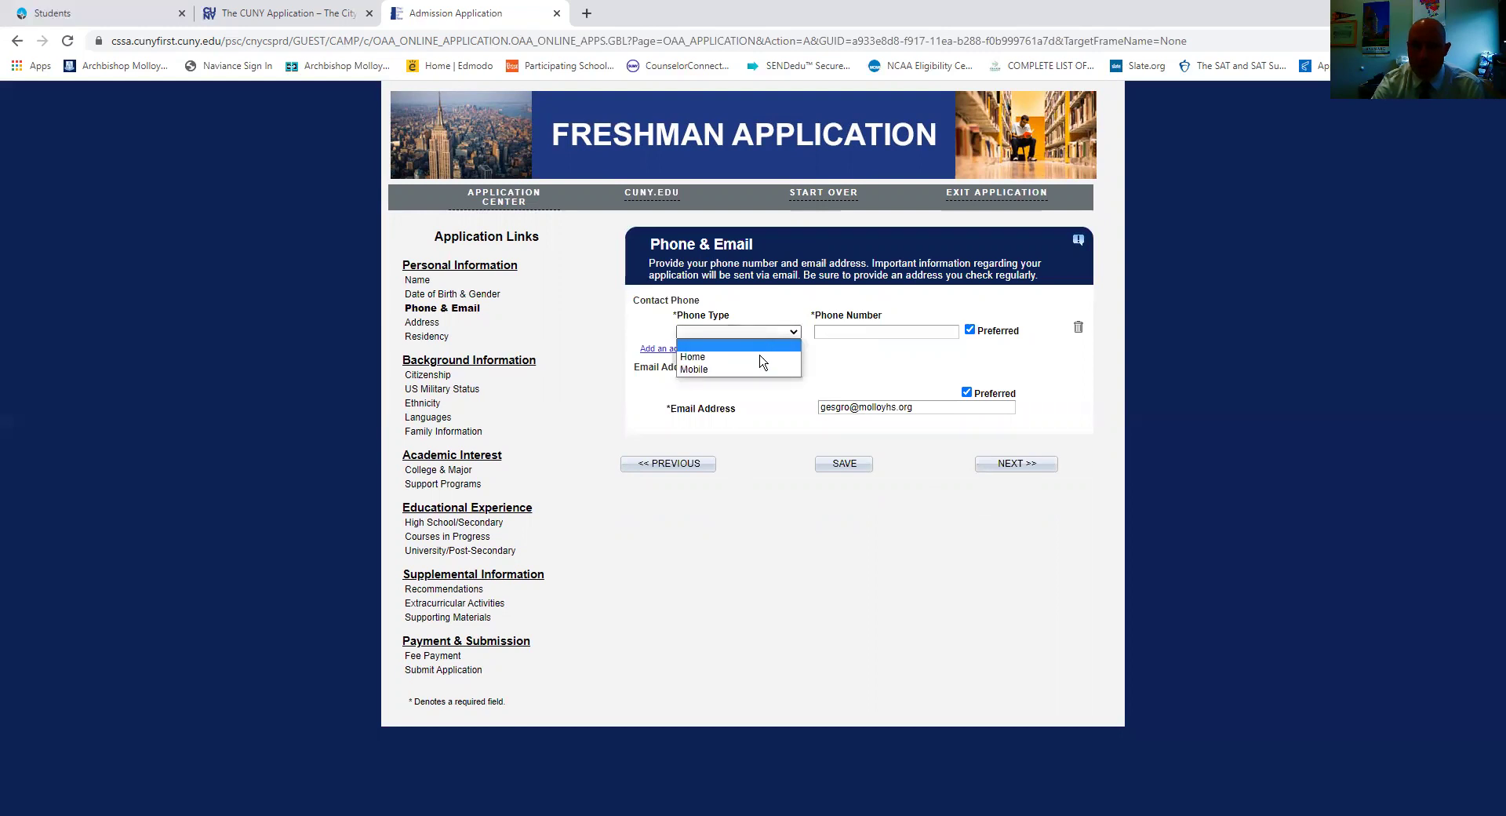
pyautogui.click(759, 357)
pyautogui.click(841, 333)
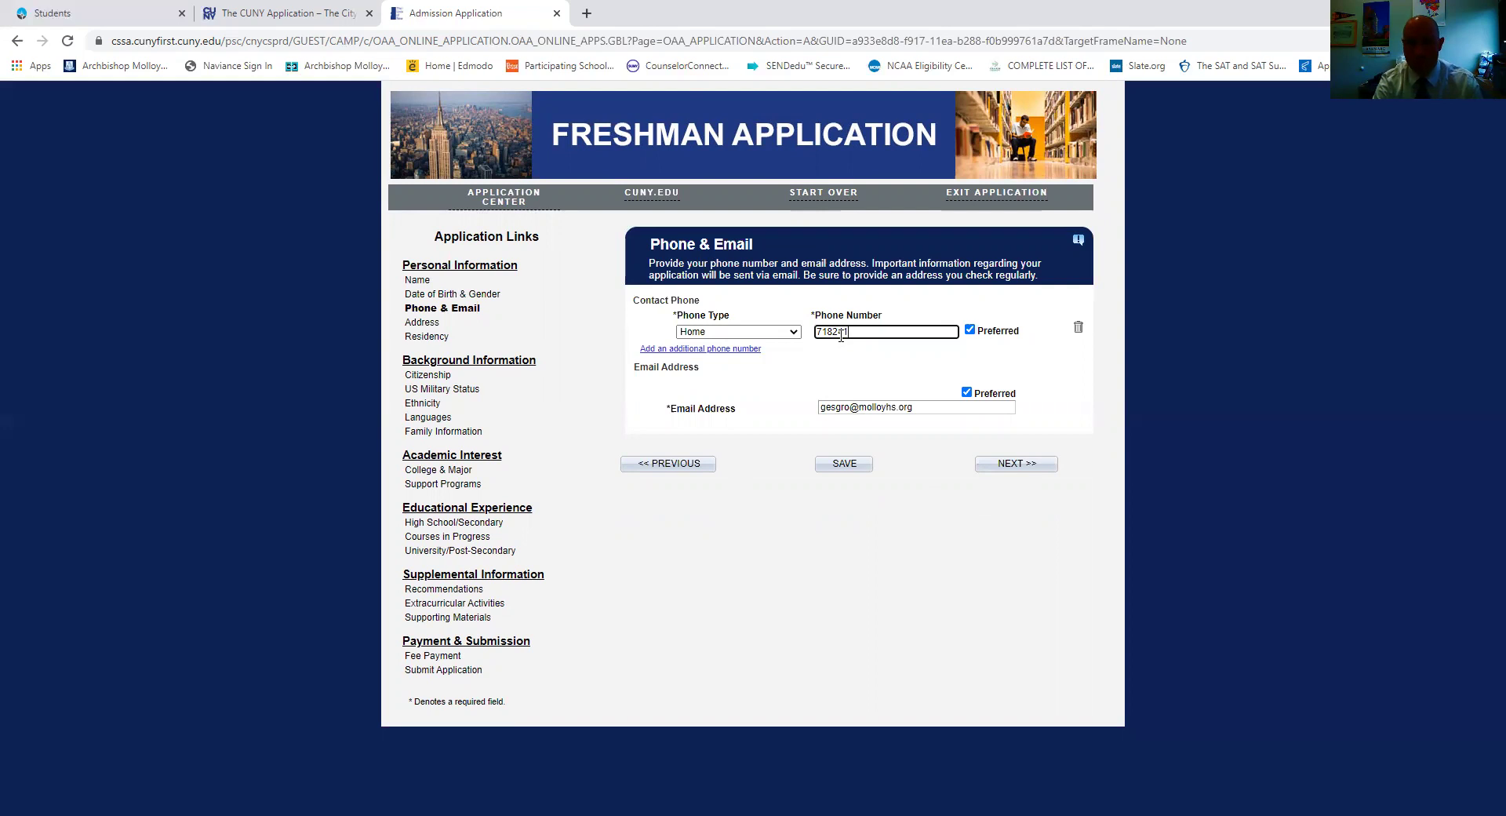
pyautogui.click(978, 467)
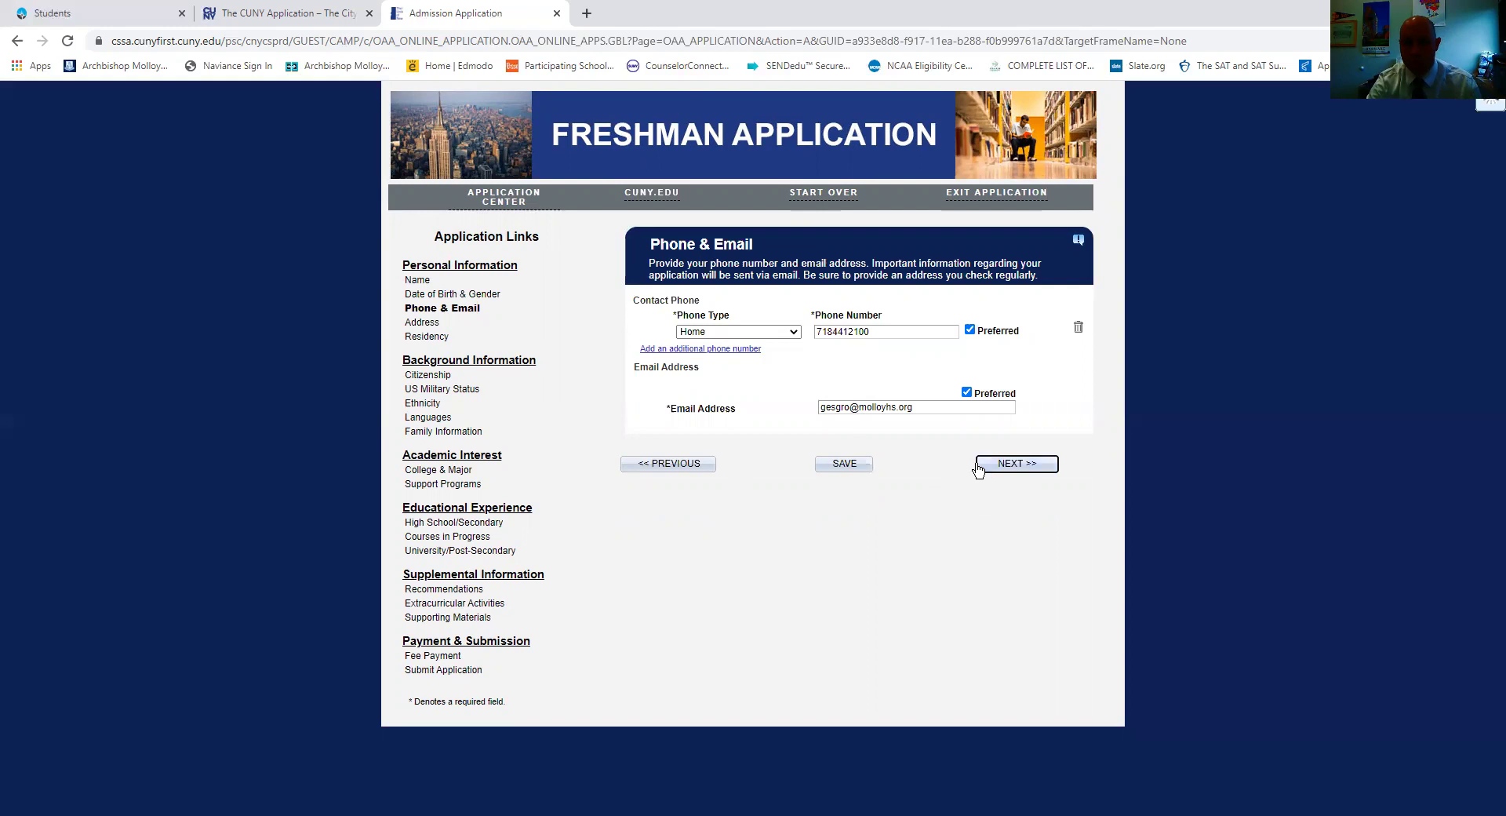
pyautogui.click(820, 463)
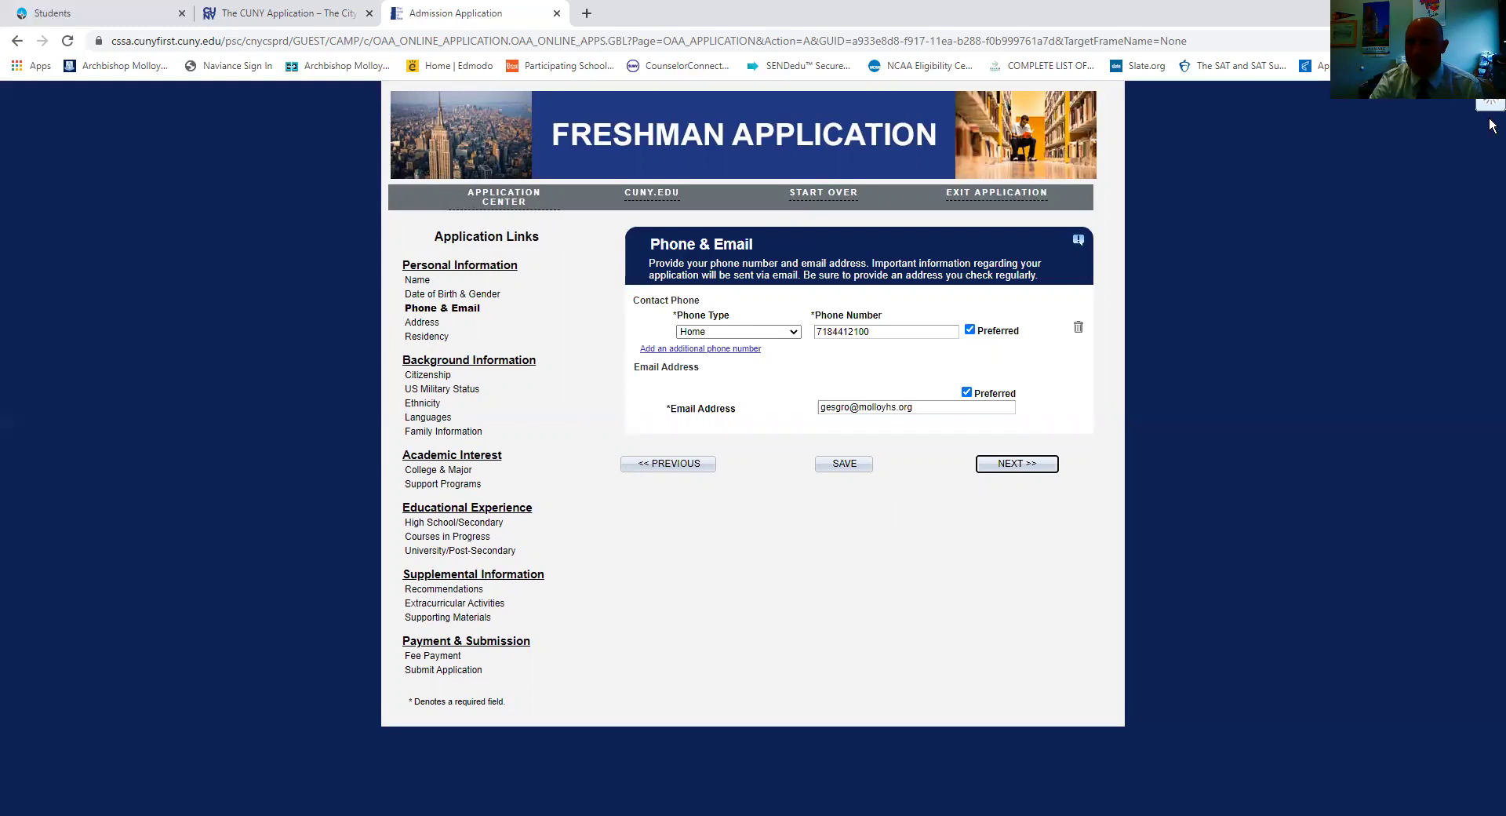
pyautogui.press('Return')
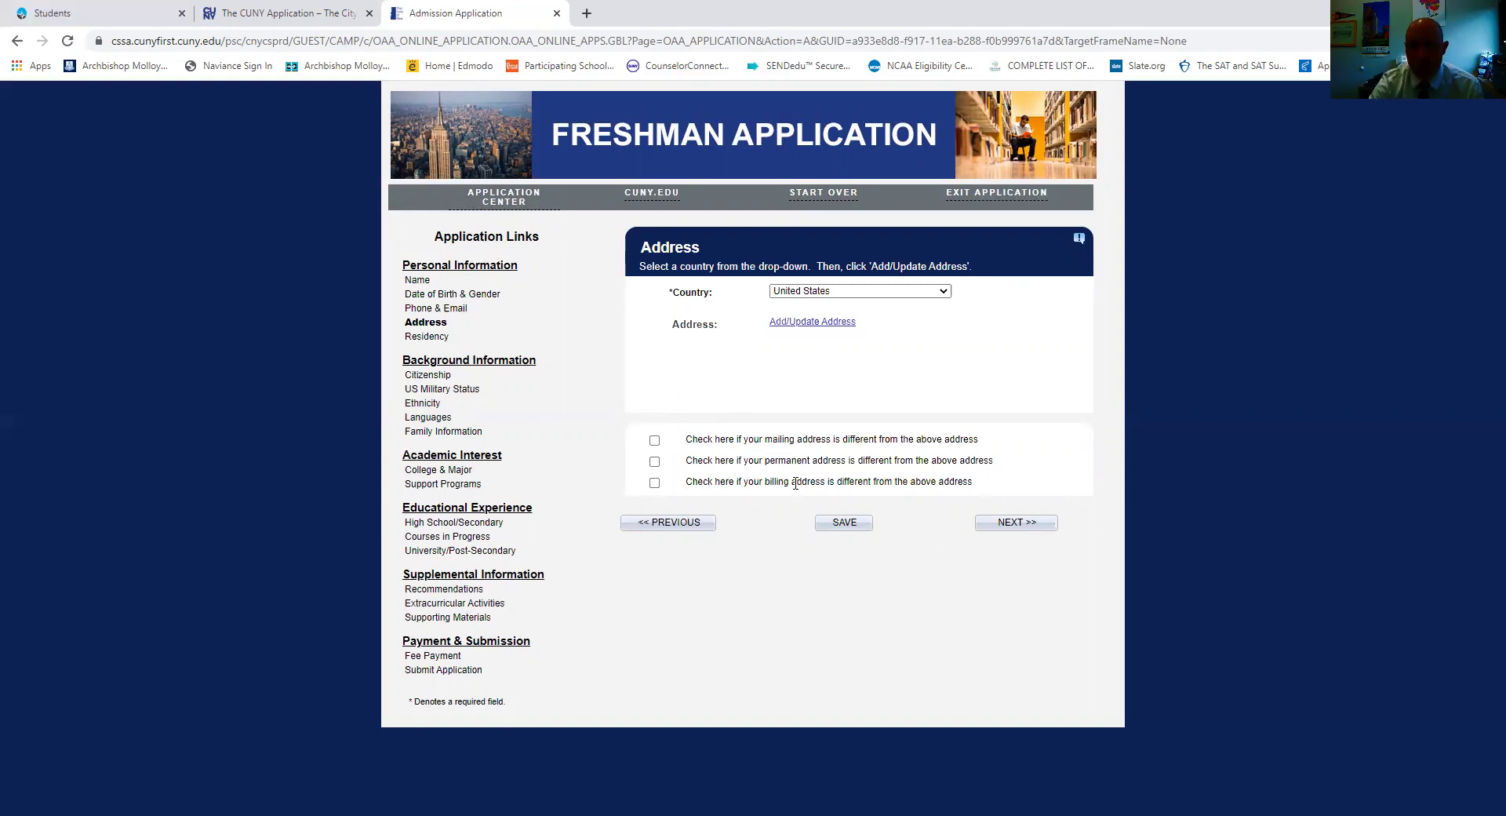
# Enter the applicant's street address, city and state, confirm it, and continue to Residency.
pyautogui.click(812, 322)
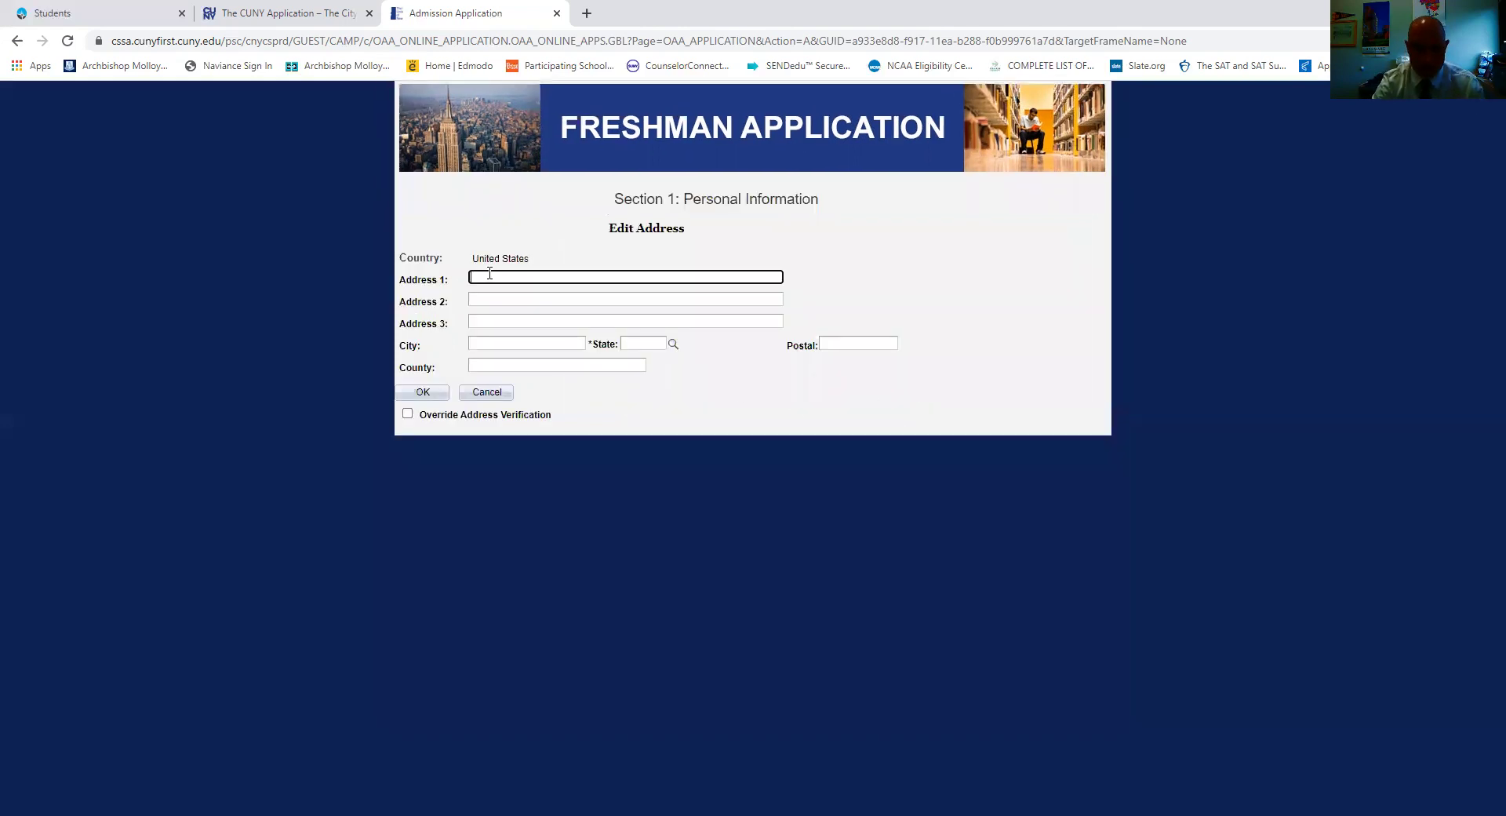
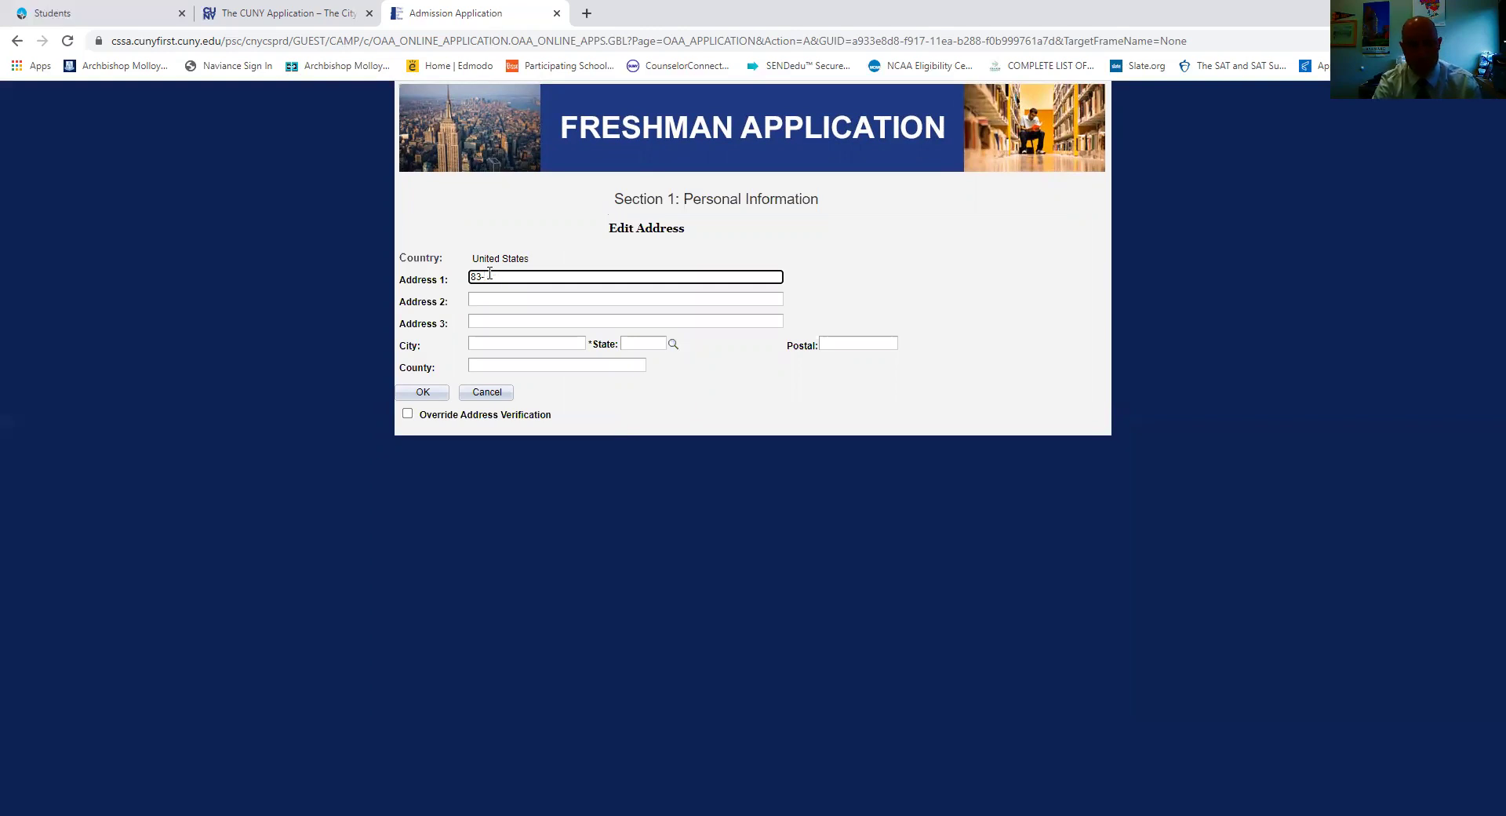
pyautogui.click(504, 345)
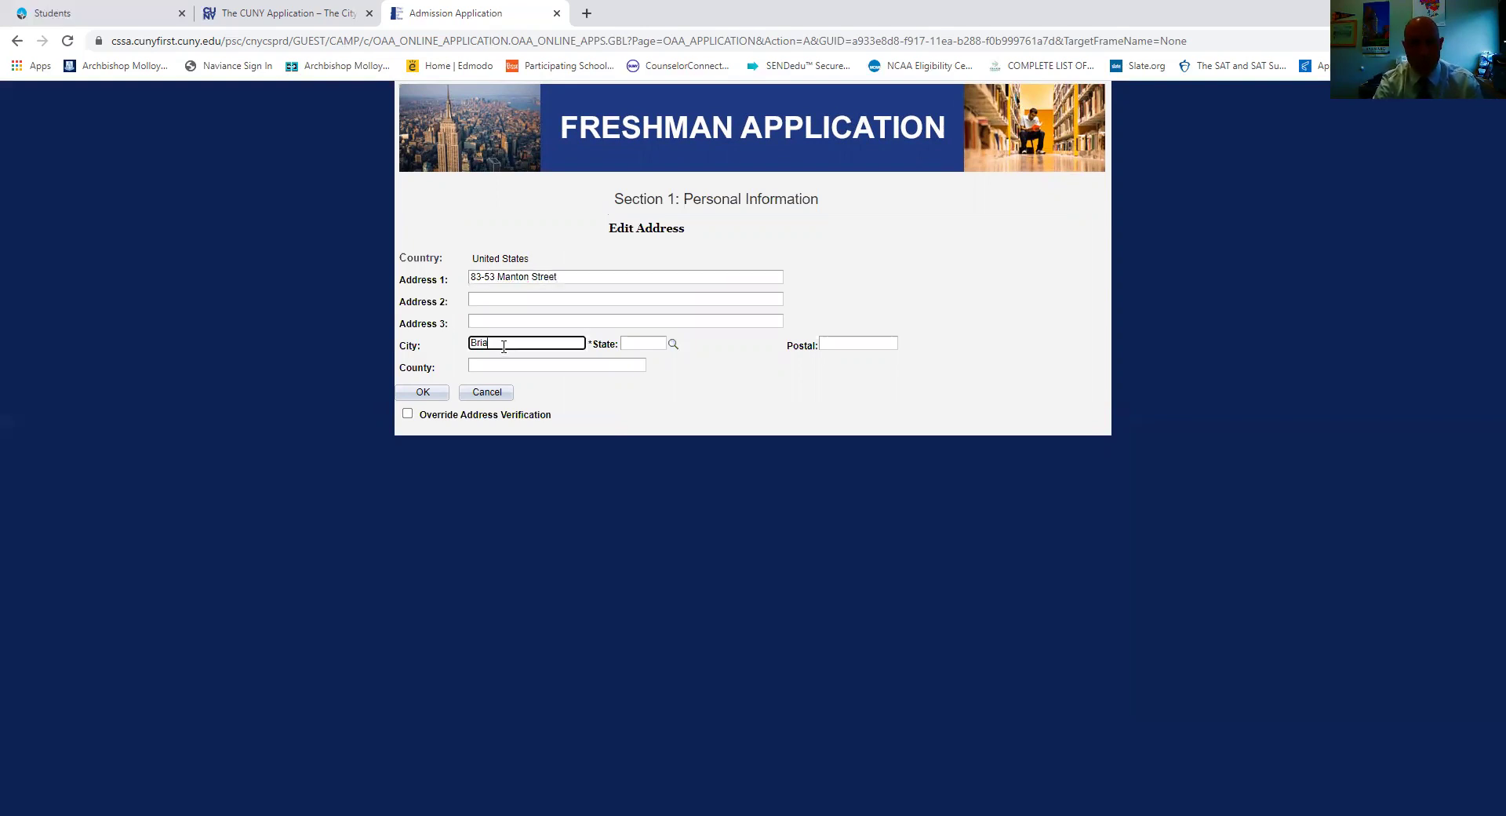
pyautogui.press('Tab')
pyautogui.press('Tab')
pyautogui.click(428, 392)
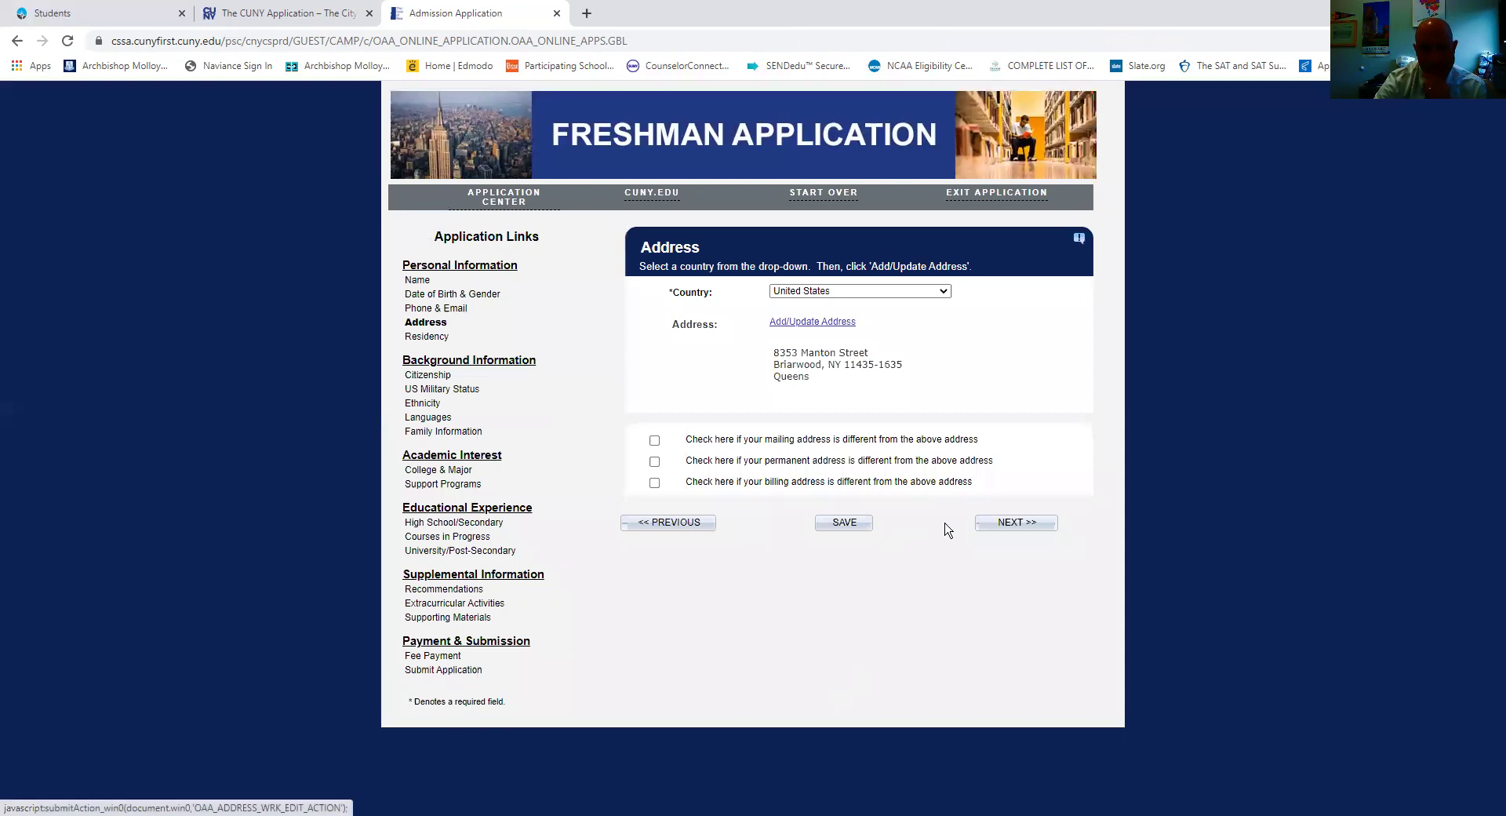
pyautogui.click(1005, 523)
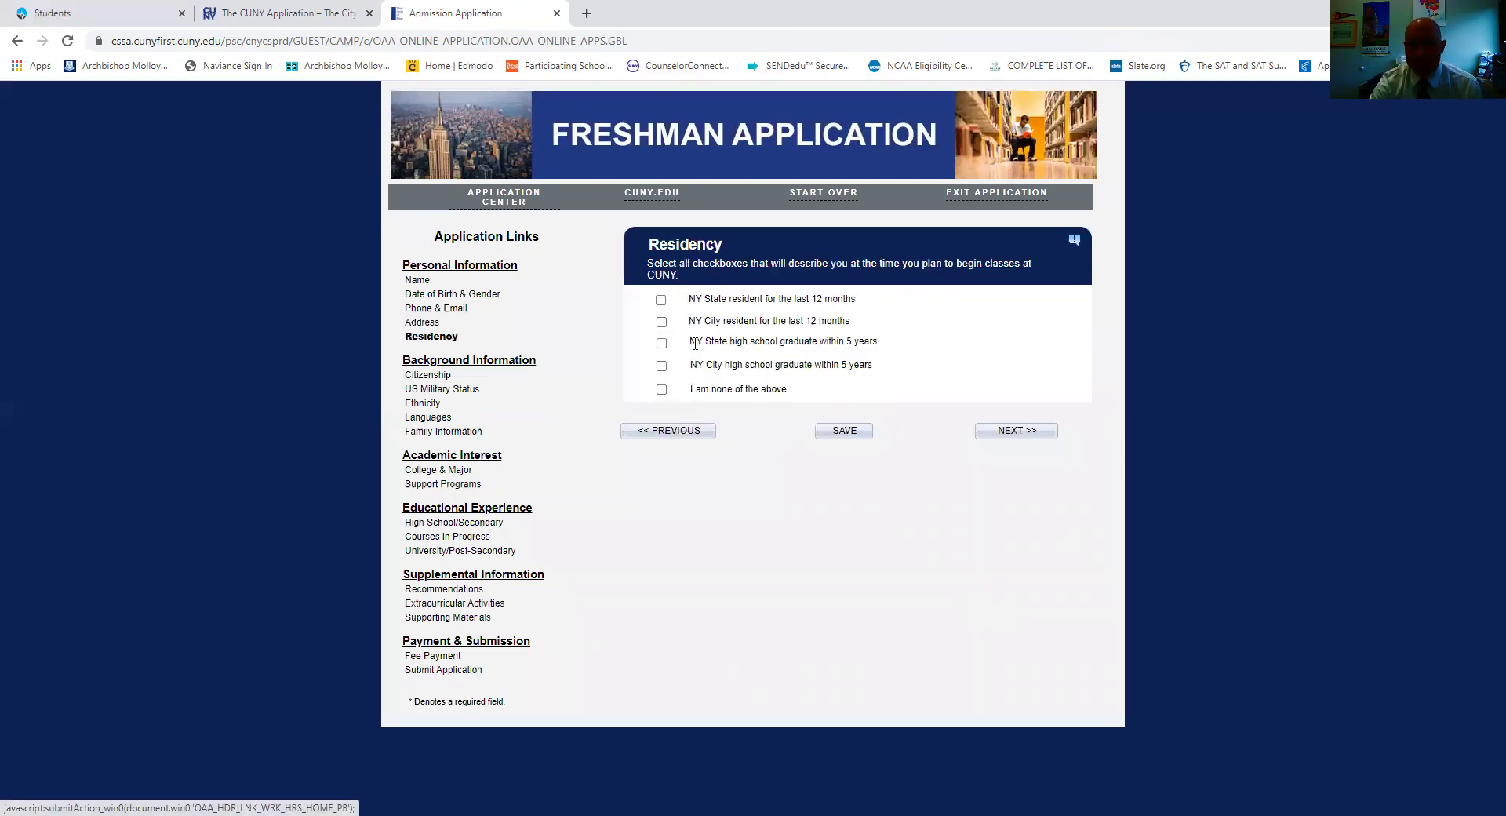
# Tick NY State and NY City resident and both high school graduate boxes, then continue to Citizenship.
pyautogui.click(661, 300)
pyautogui.click(661, 322)
pyautogui.click(661, 345)
pyautogui.click(661, 366)
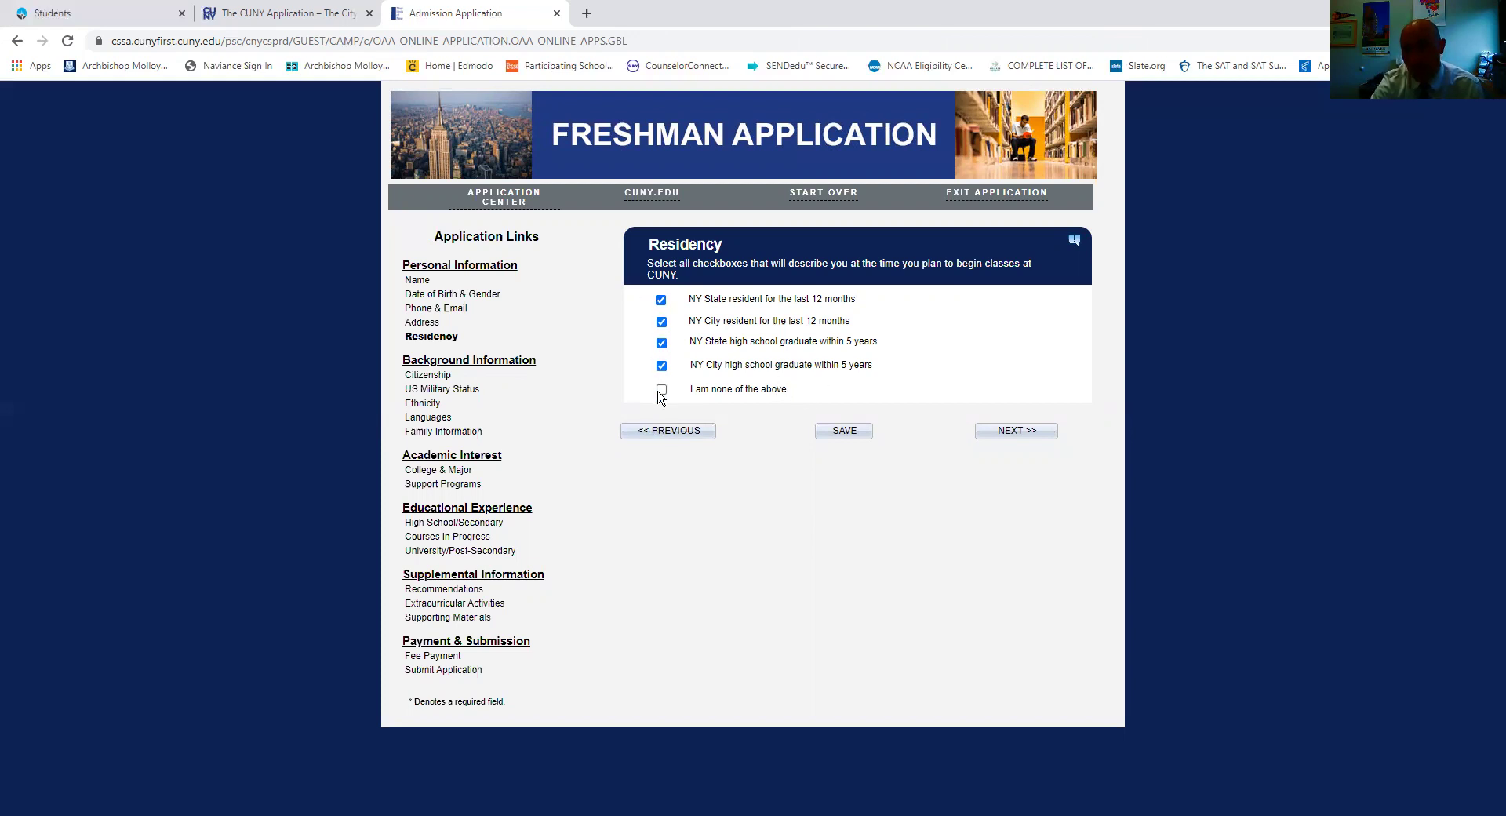
pyautogui.click(1012, 438)
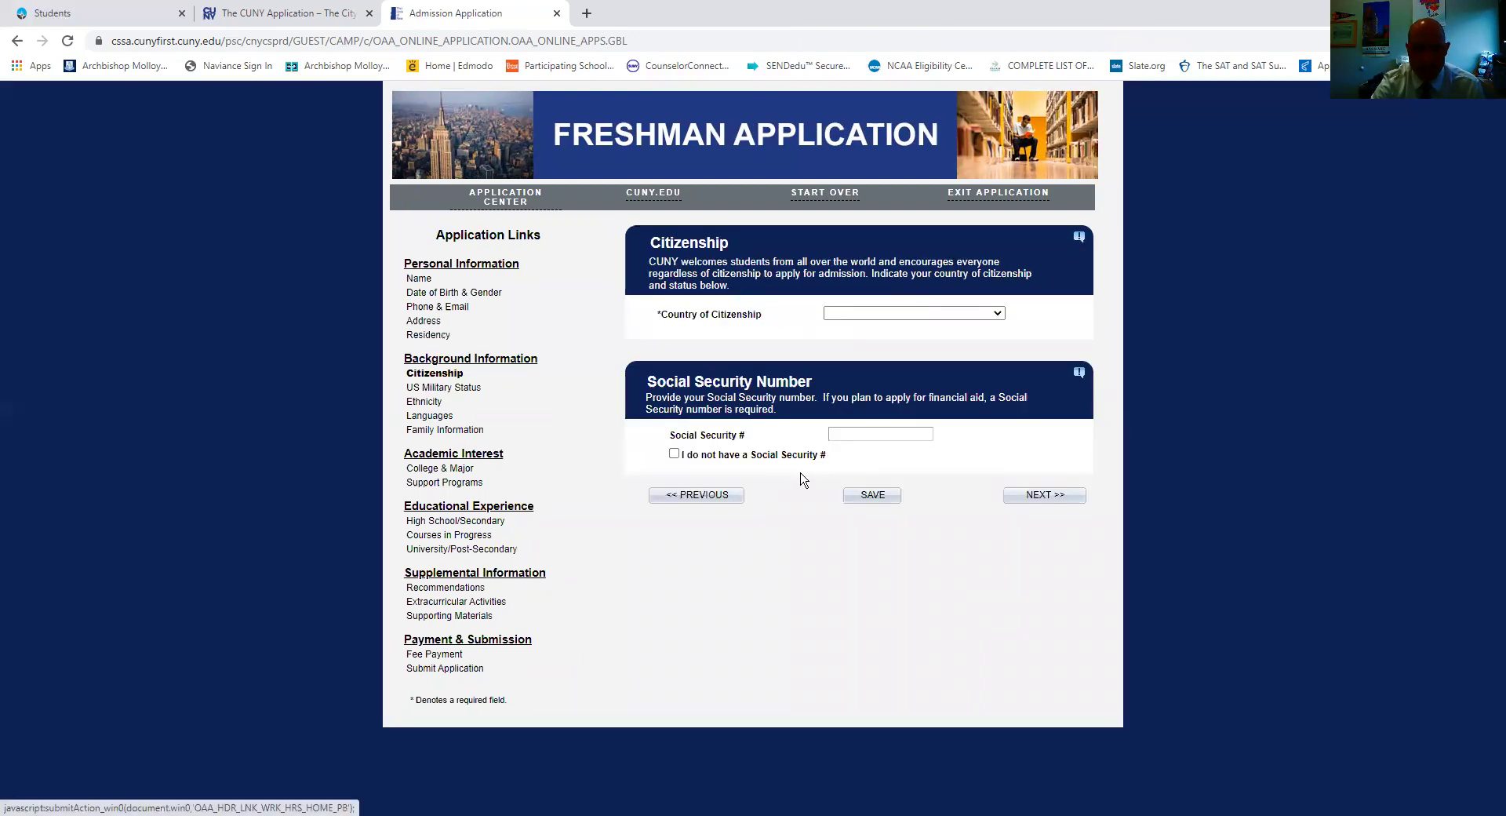
# Choose United States citizenship, tick 'I do not have a Social Security #', and continue.
pyautogui.click(859, 314)
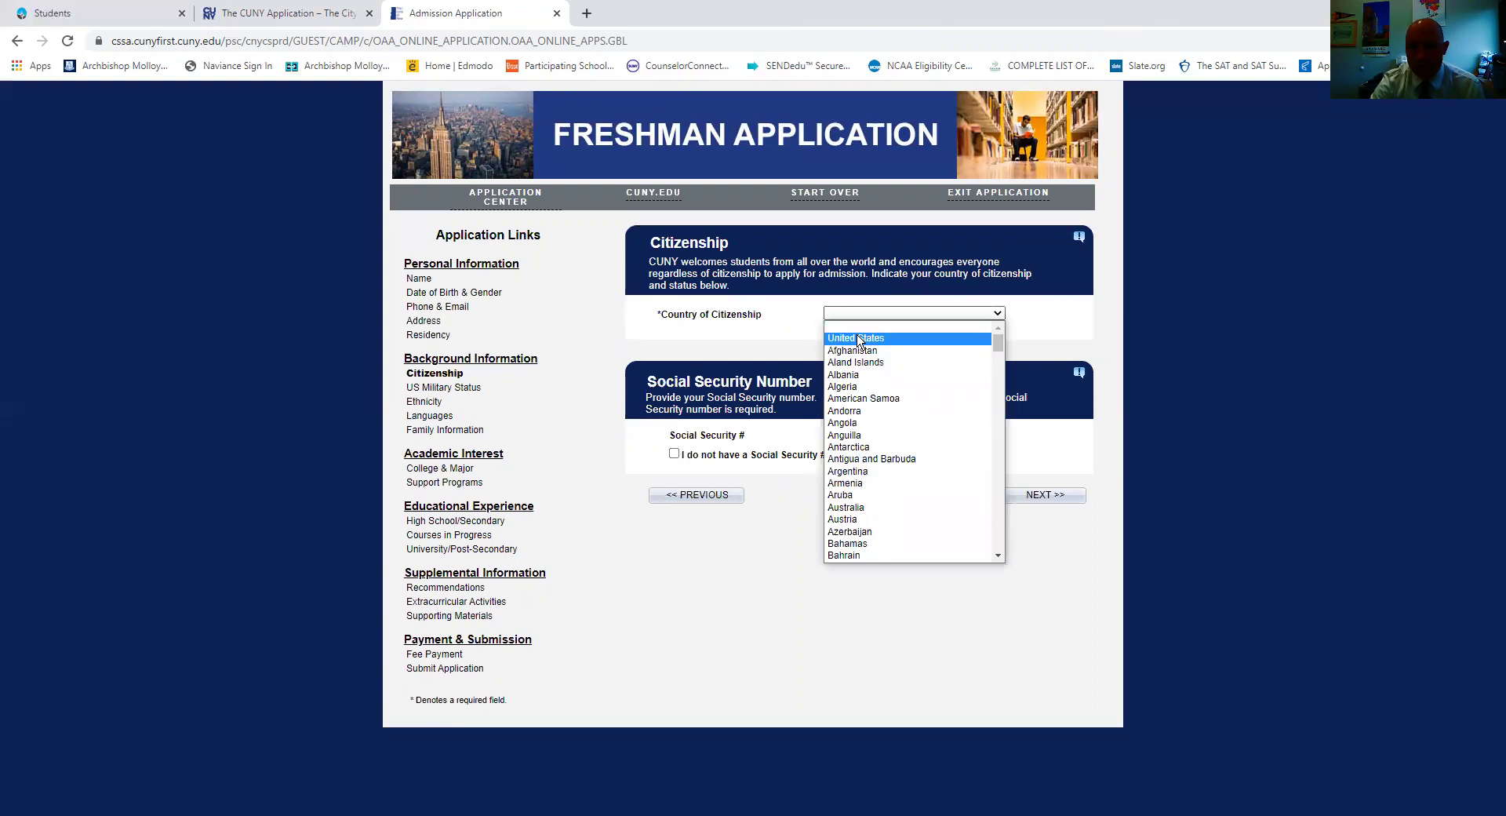
pyautogui.click(863, 330)
pyautogui.click(753, 327)
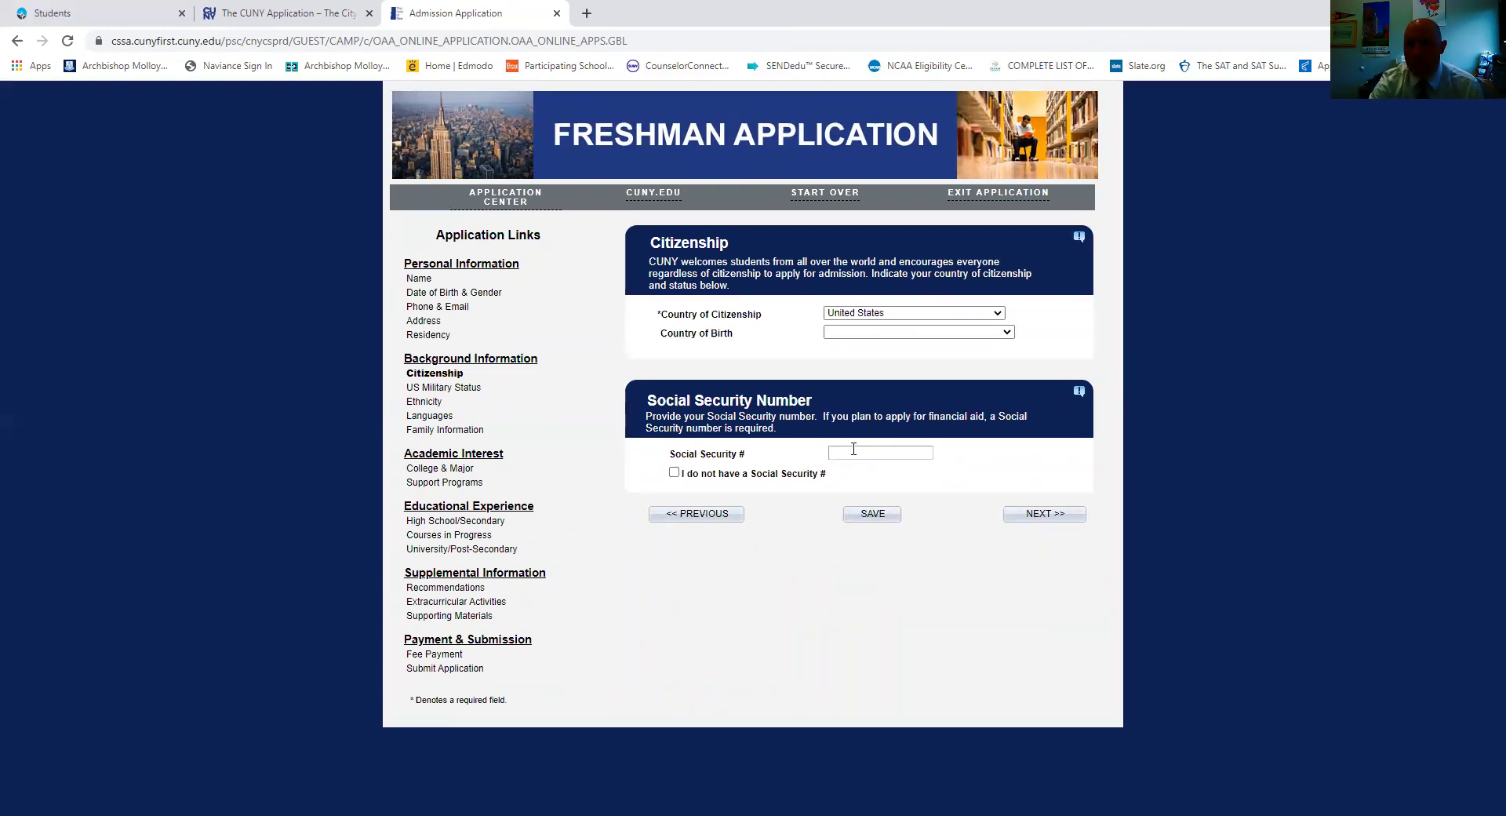
pyautogui.click(891, 451)
pyautogui.click(673, 473)
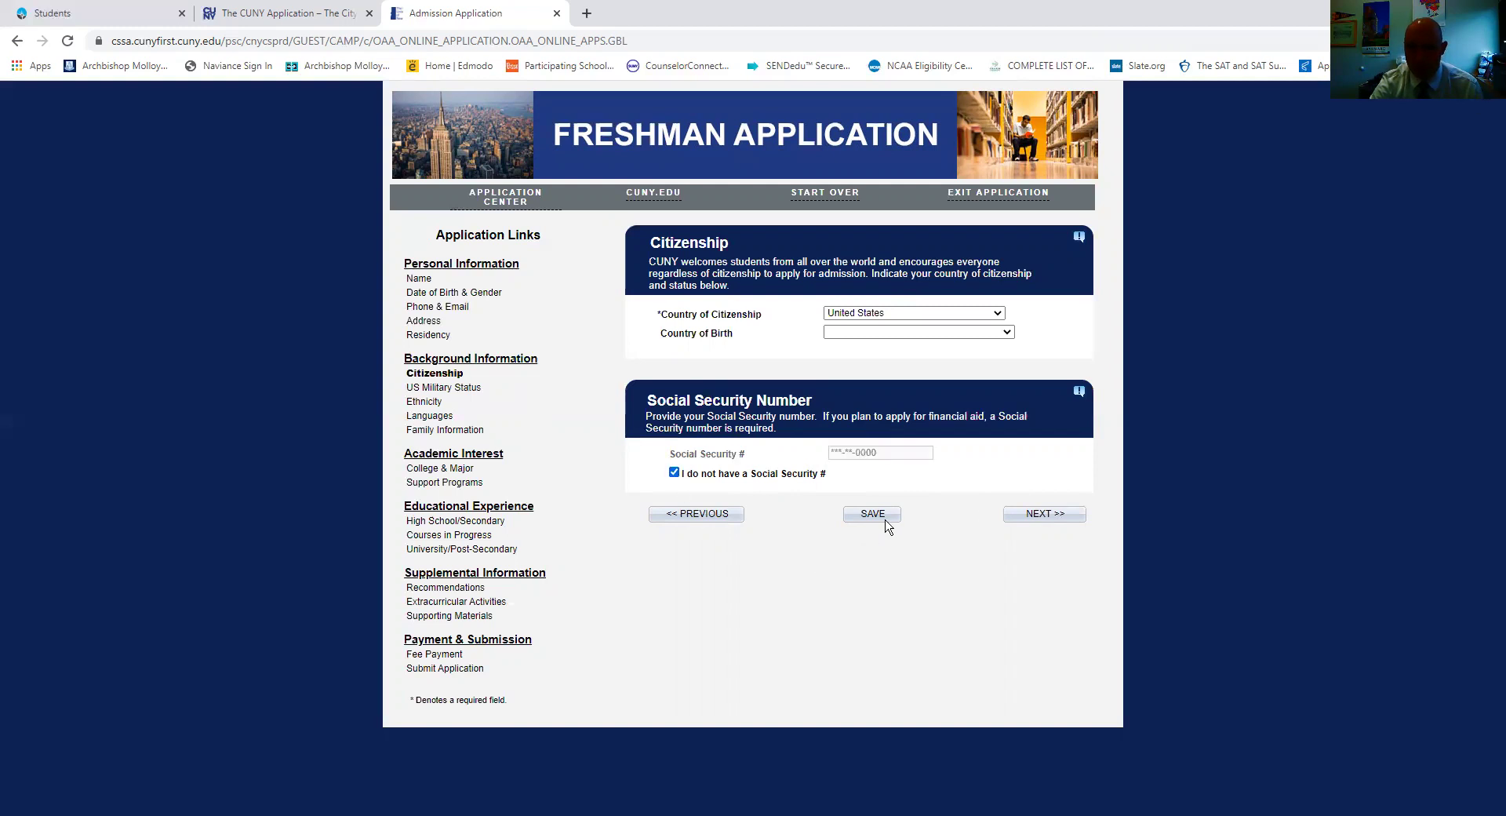
pyautogui.click(1041, 513)
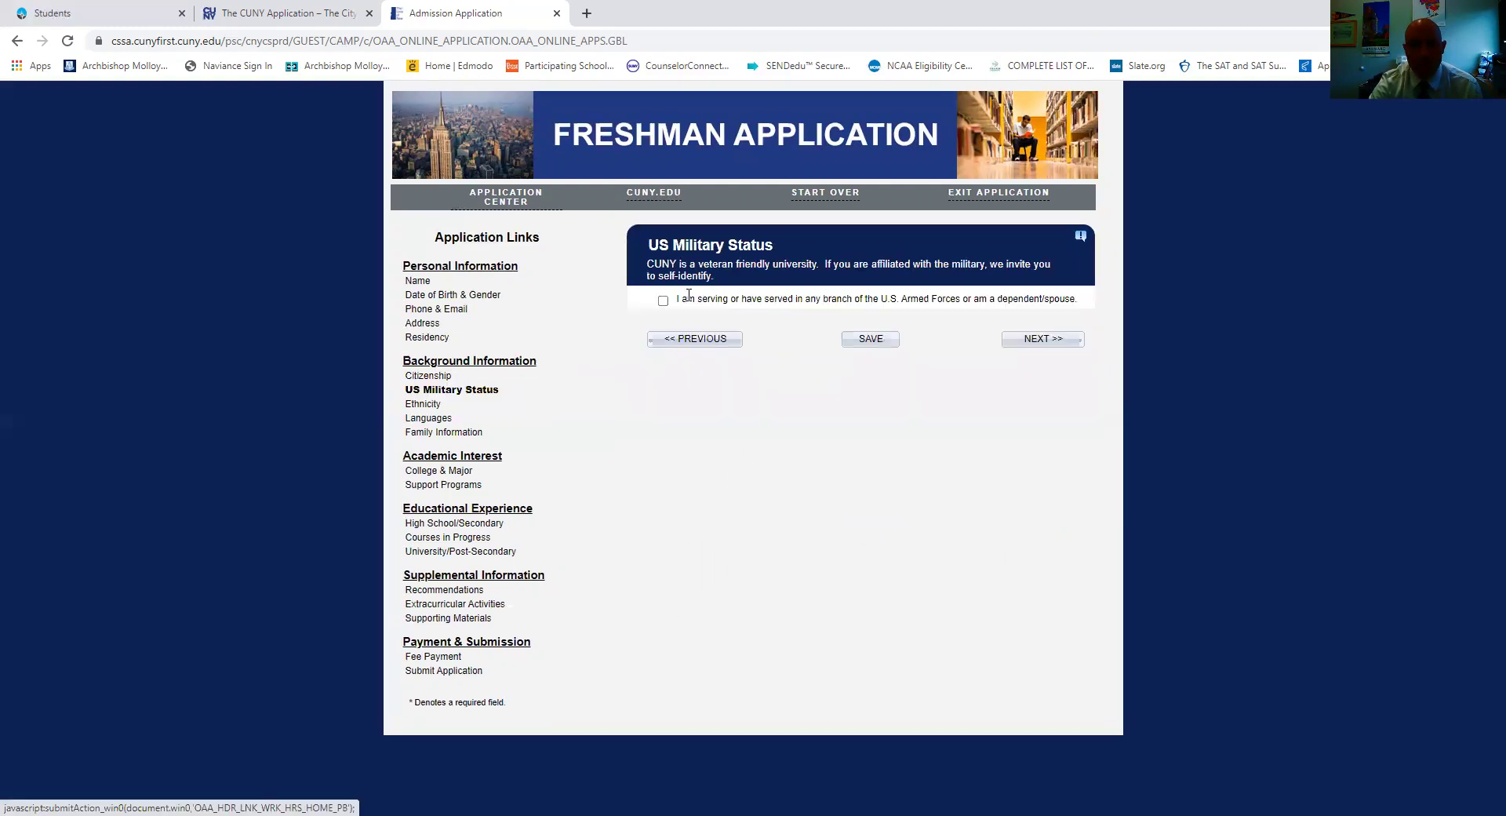
# Leave the US Military Status, Ethnicity, Languages and Family Information pages blank and advance past each.
pyautogui.click(1055, 339)
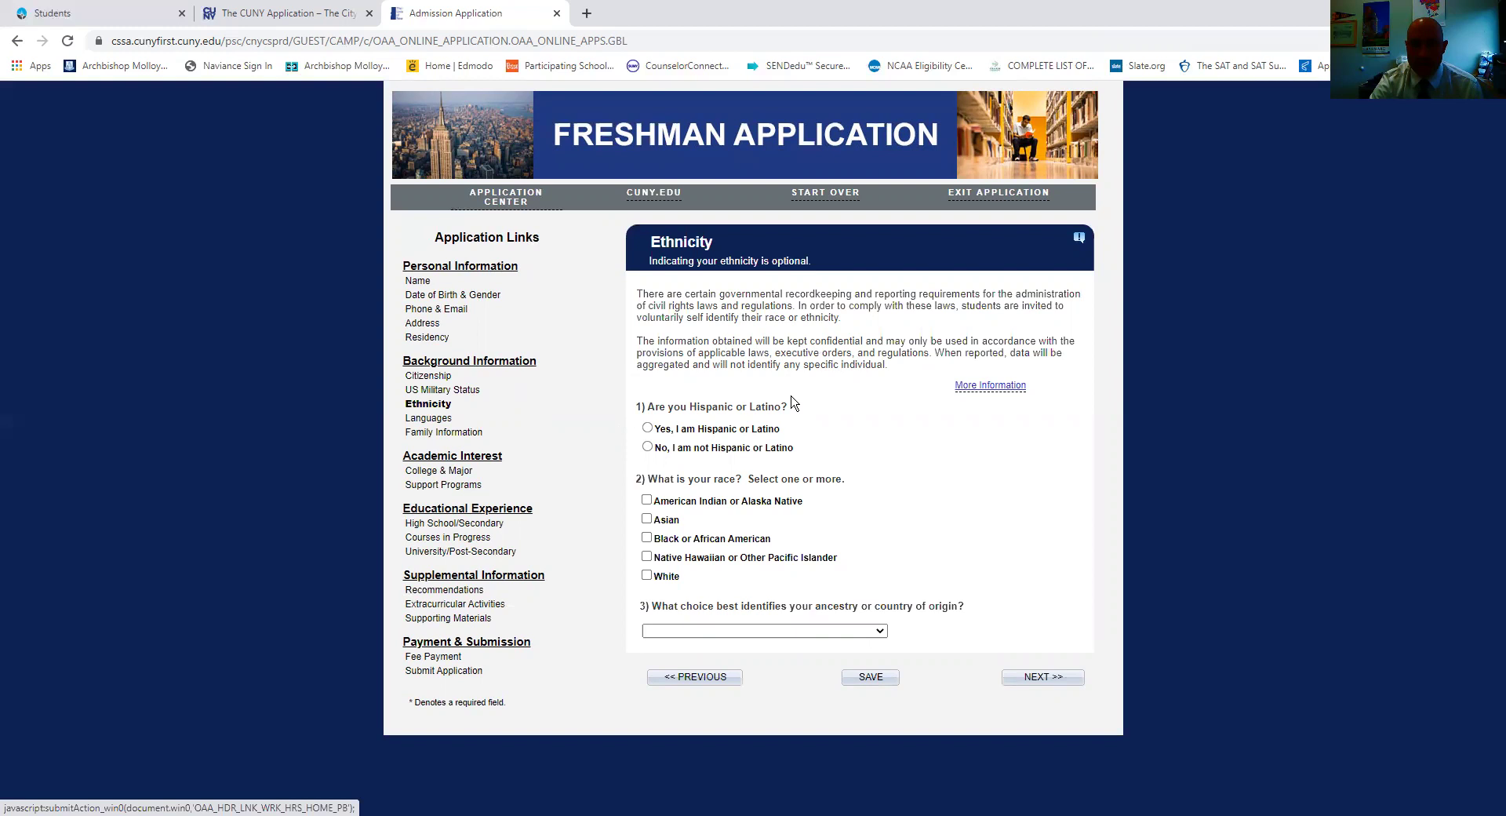
pyautogui.click(1027, 676)
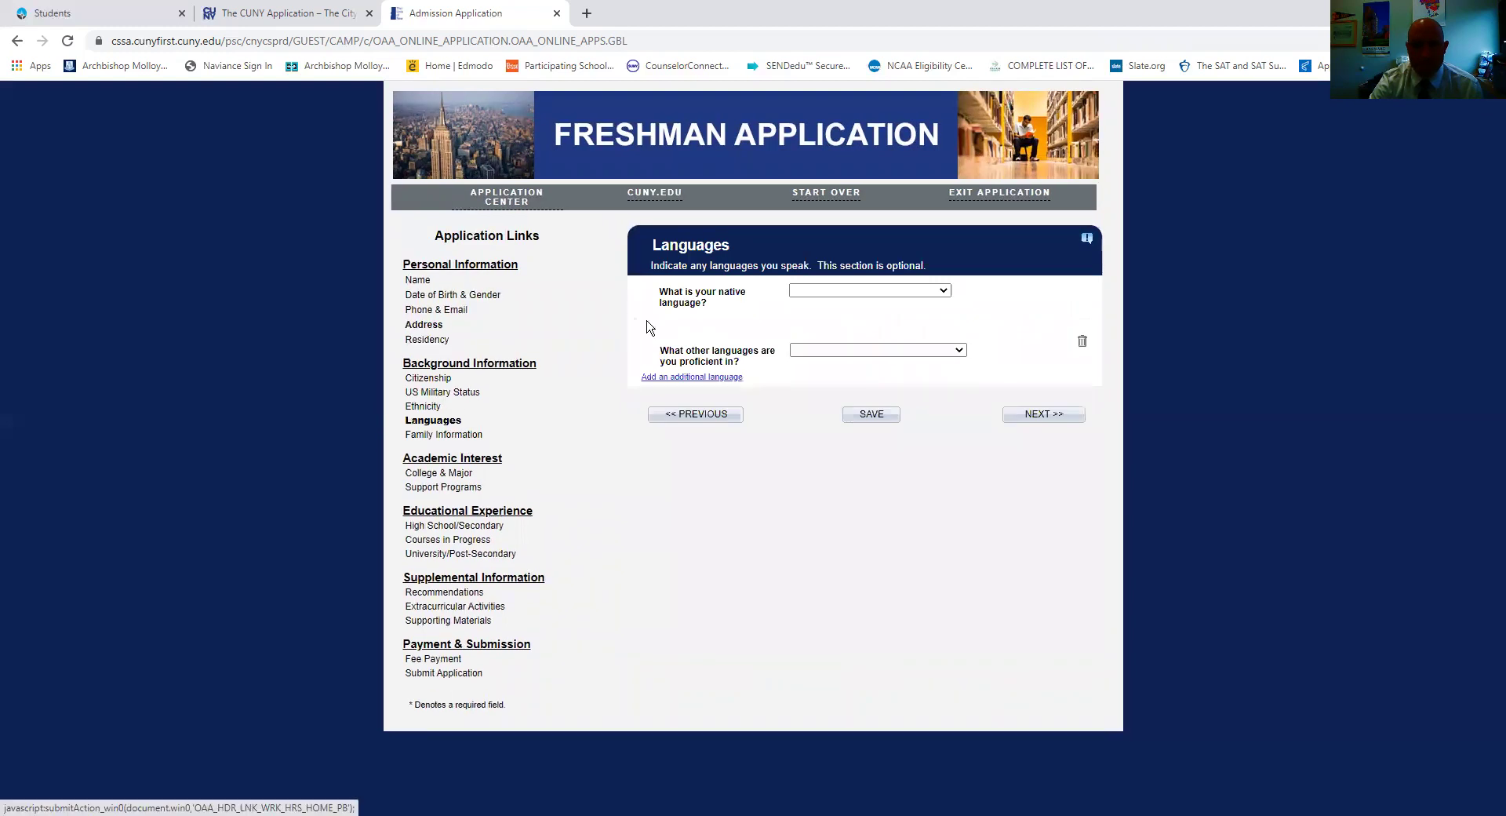
pyautogui.click(1047, 414)
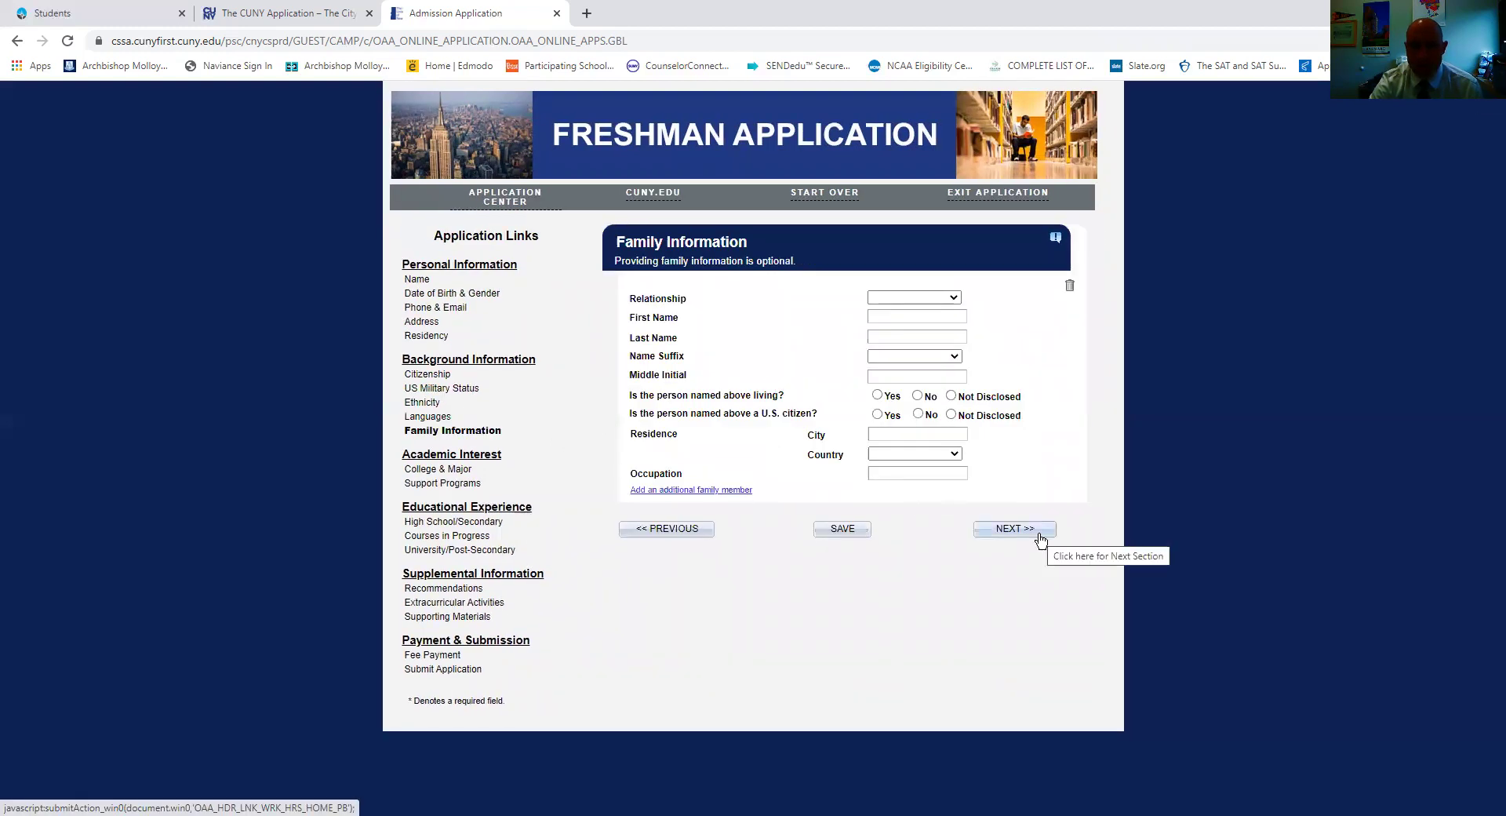
pyautogui.click(1040, 536)
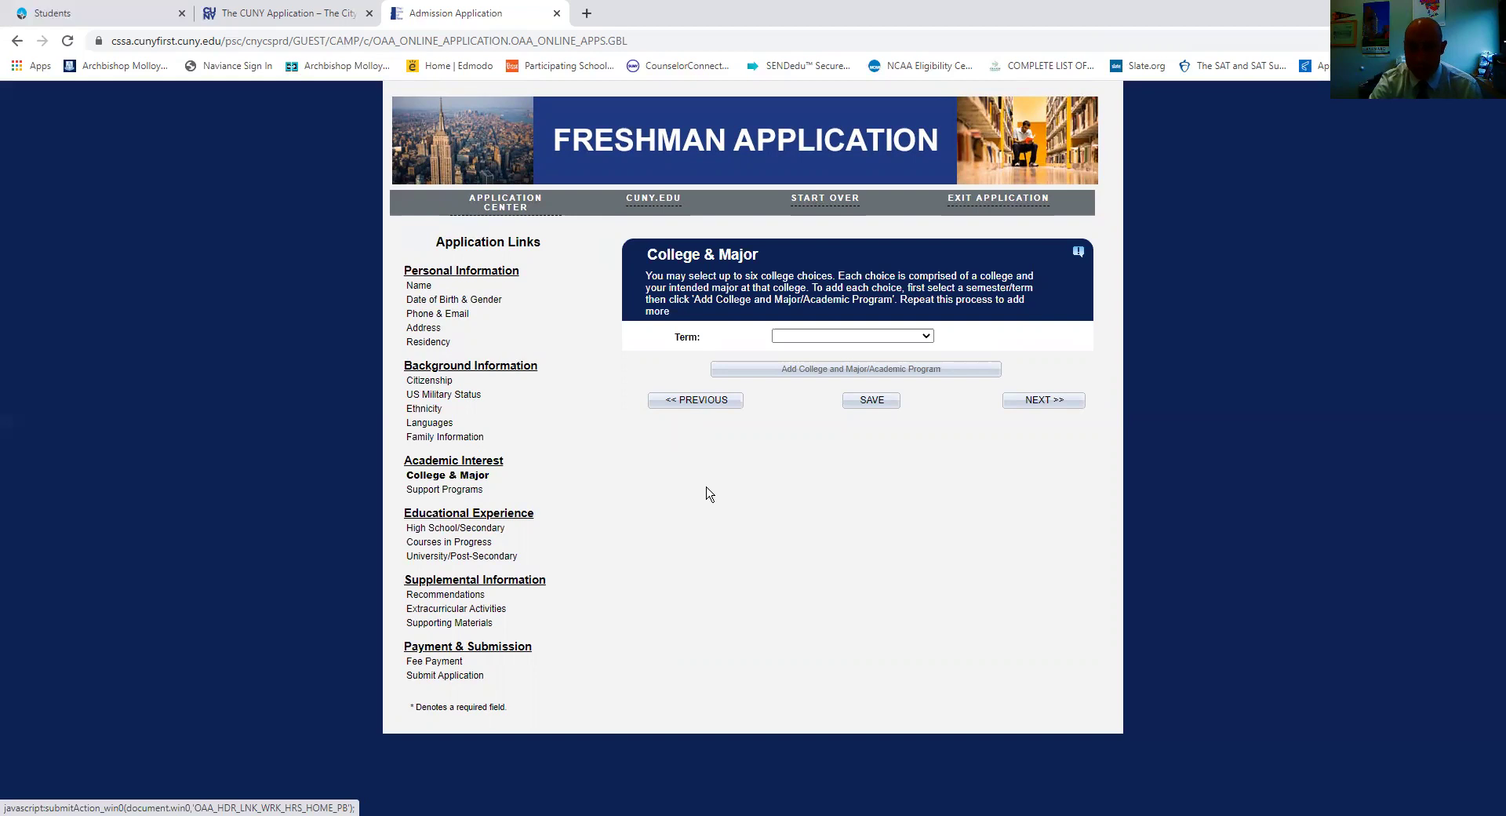
# Select the 2021 Fall Term and pick Baruch College for a new college and major choice.
pyautogui.click(922, 336)
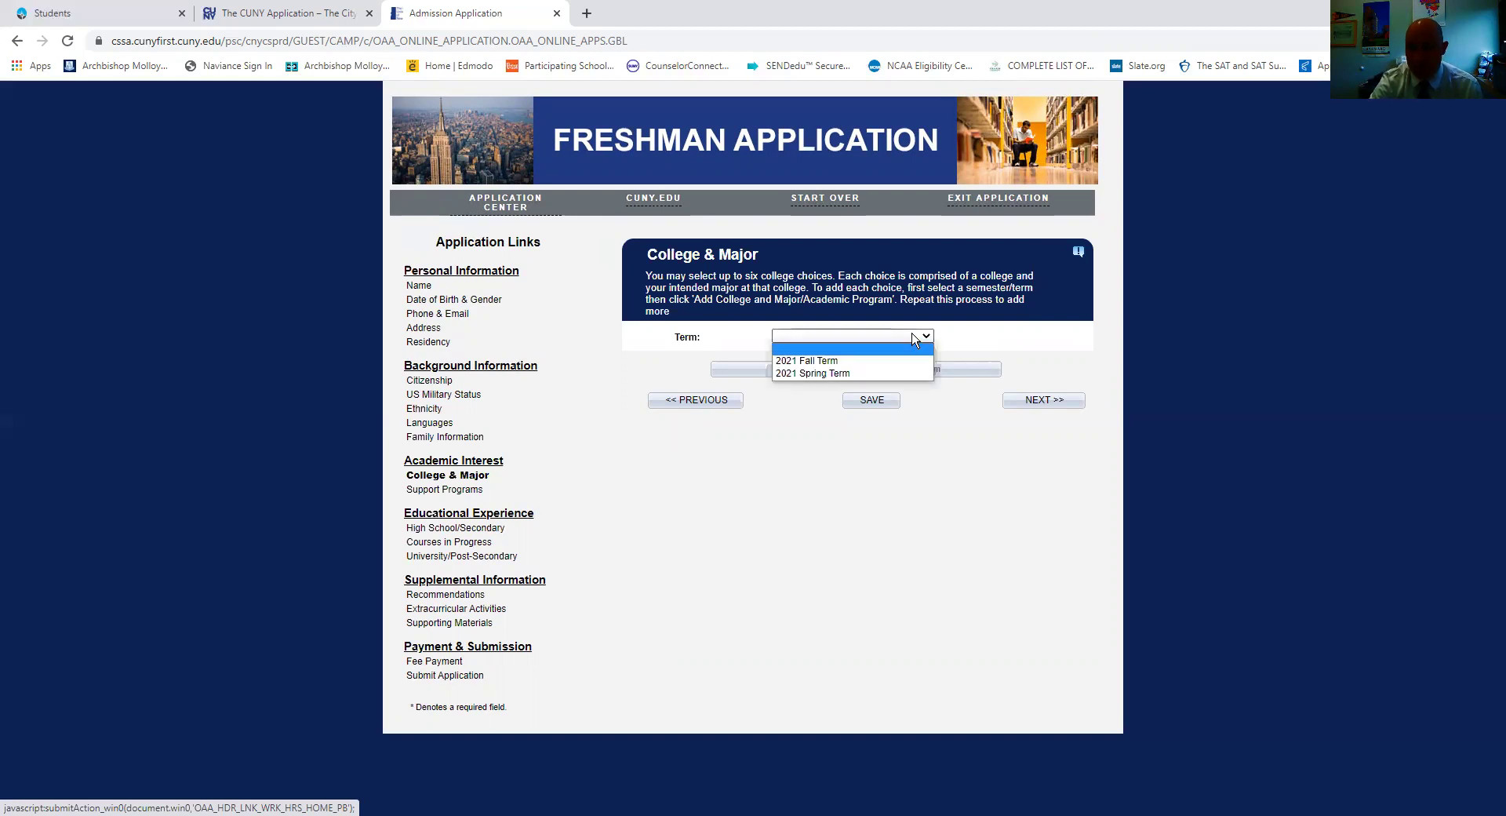
pyautogui.click(892, 360)
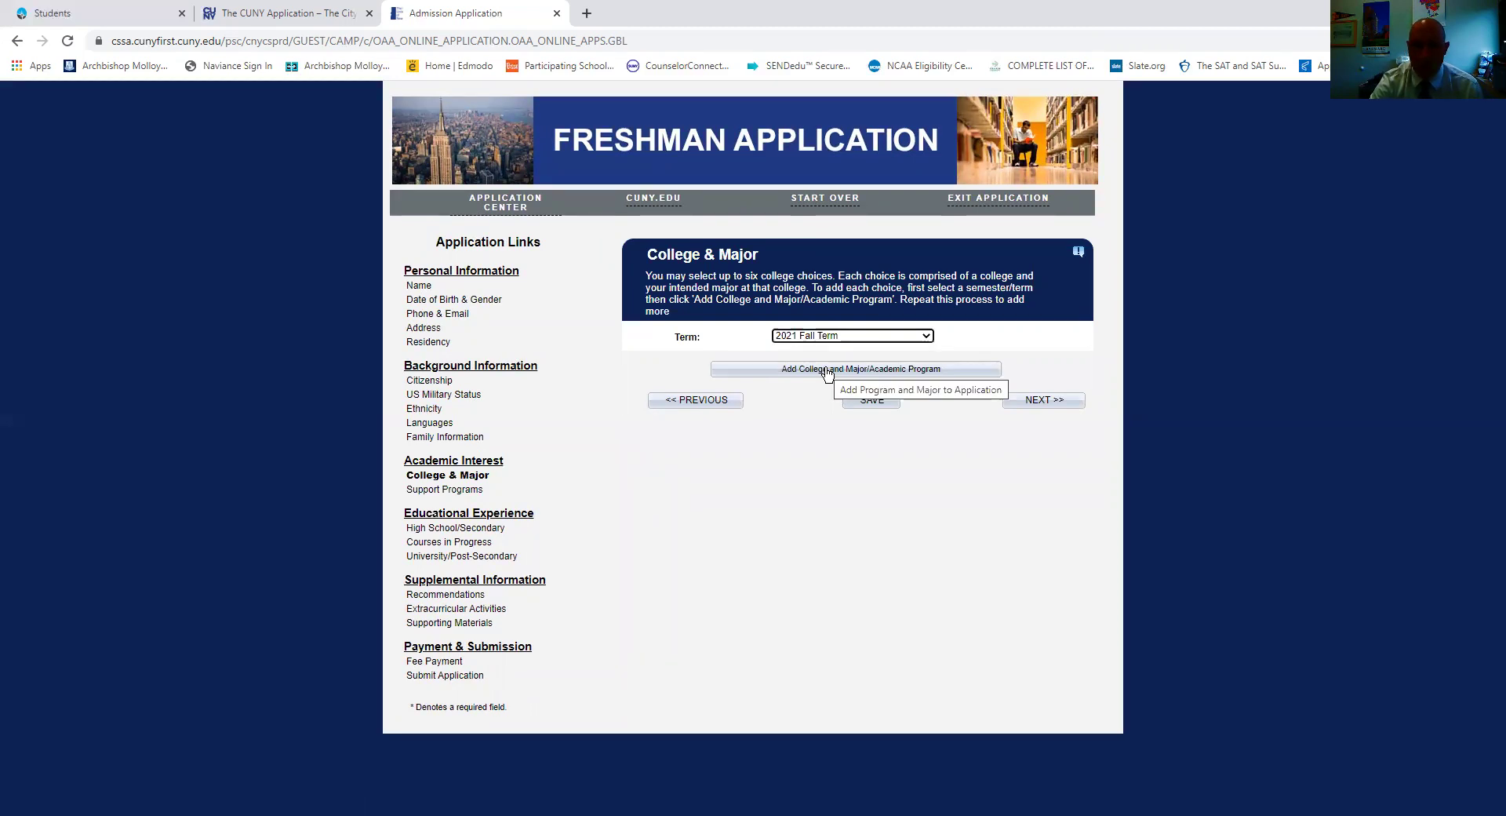
pyautogui.click(826, 370)
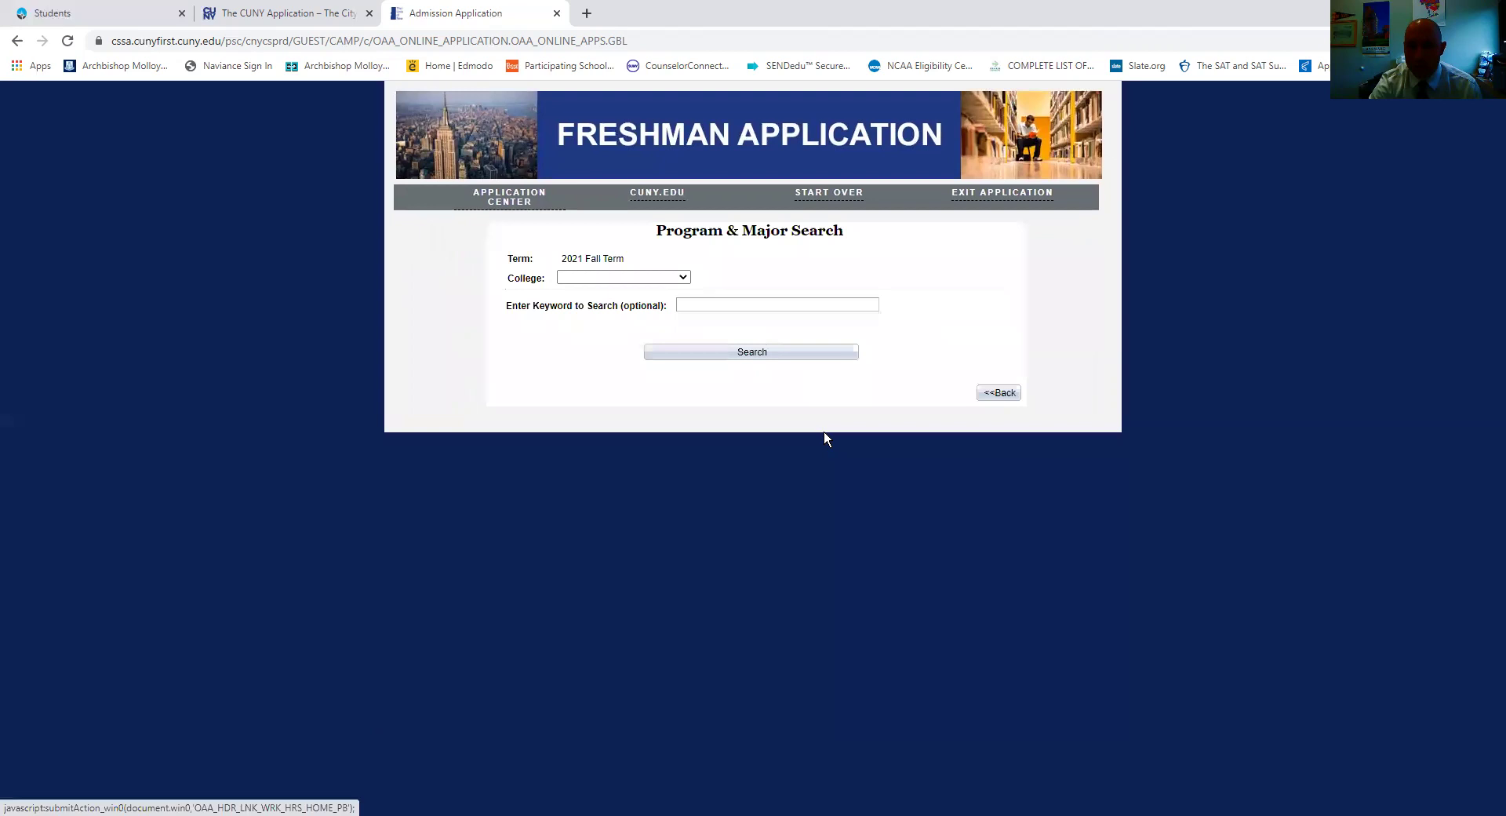
pyautogui.click(613, 278)
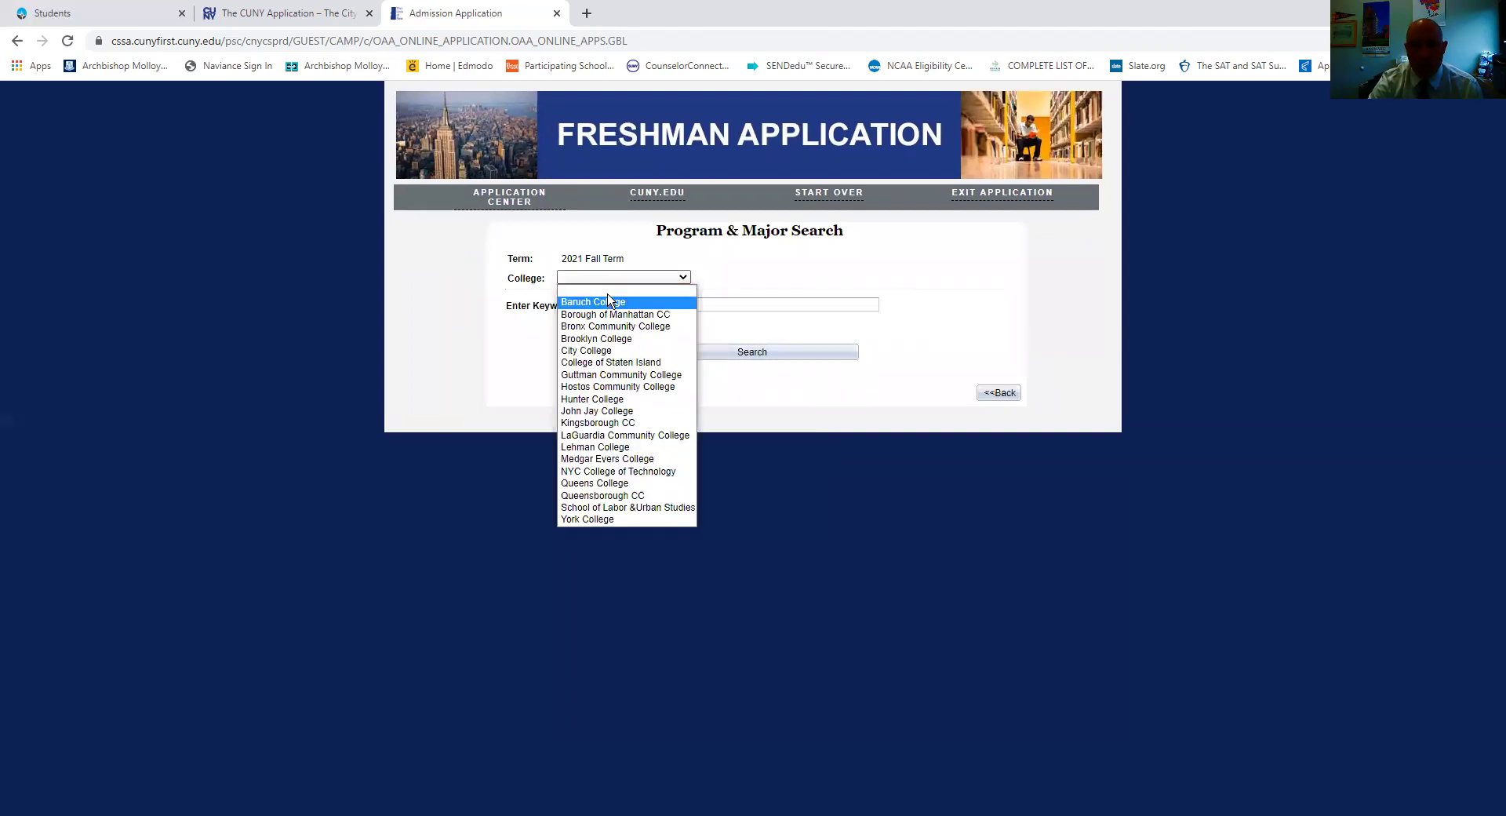
pyautogui.click(627, 303)
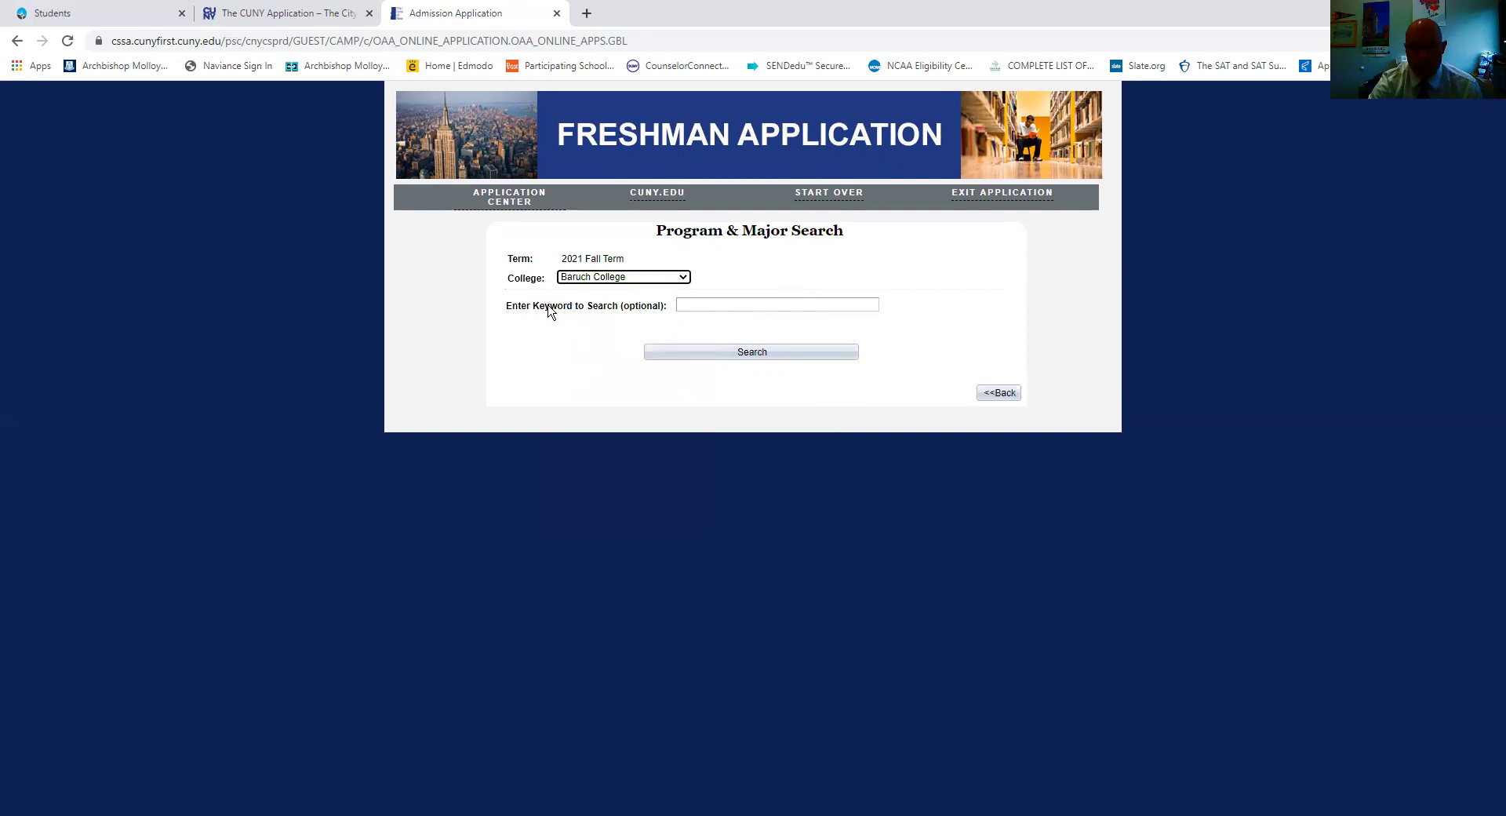
# Search Baruch College's programs and scroll through the list of available majors.
pyautogui.click(715, 356)
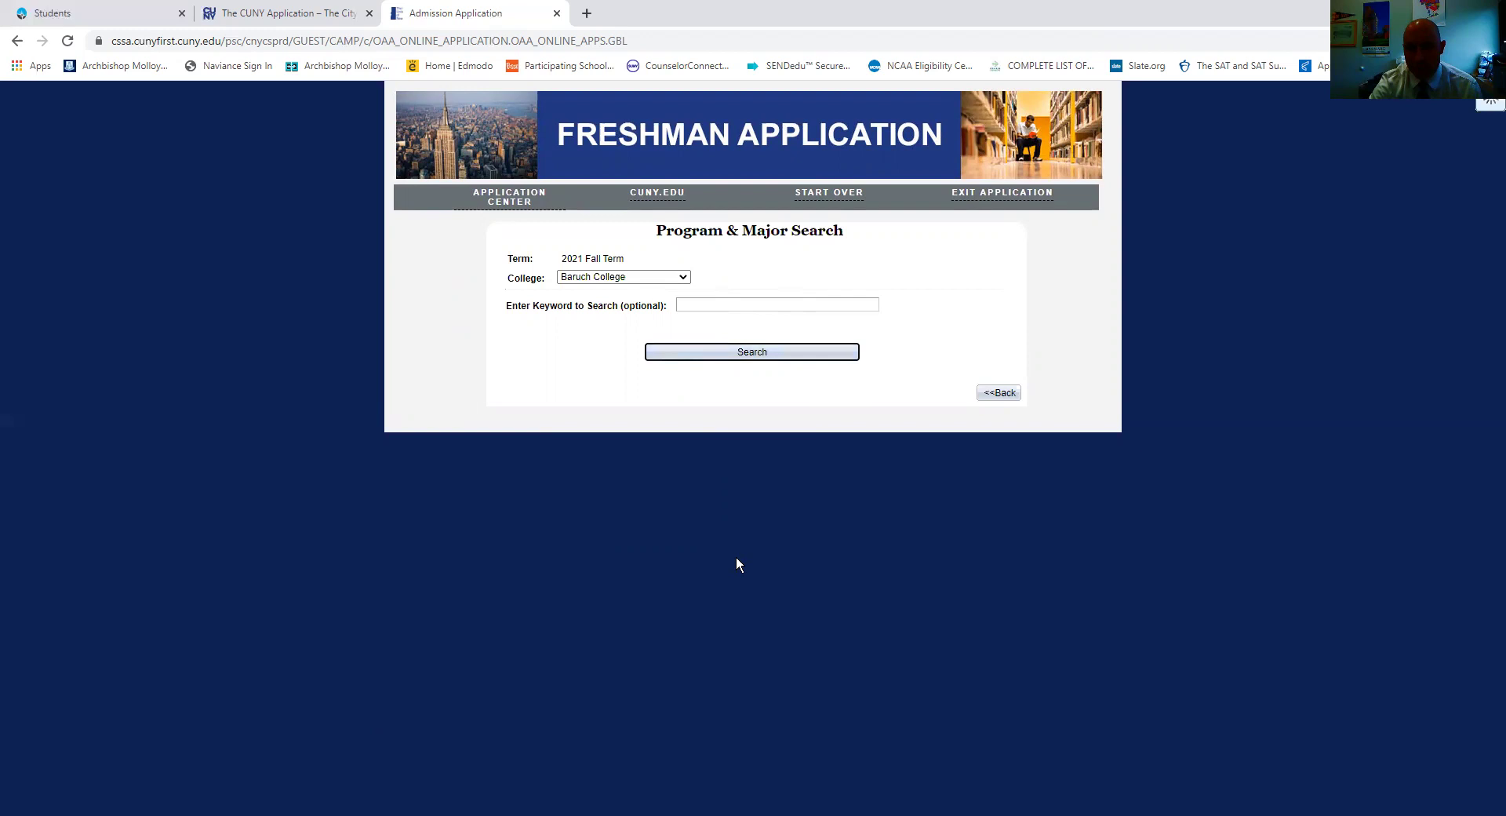
pyautogui.scroll(-4, 835, 576)
pyautogui.scroll(-7, 837, 573)
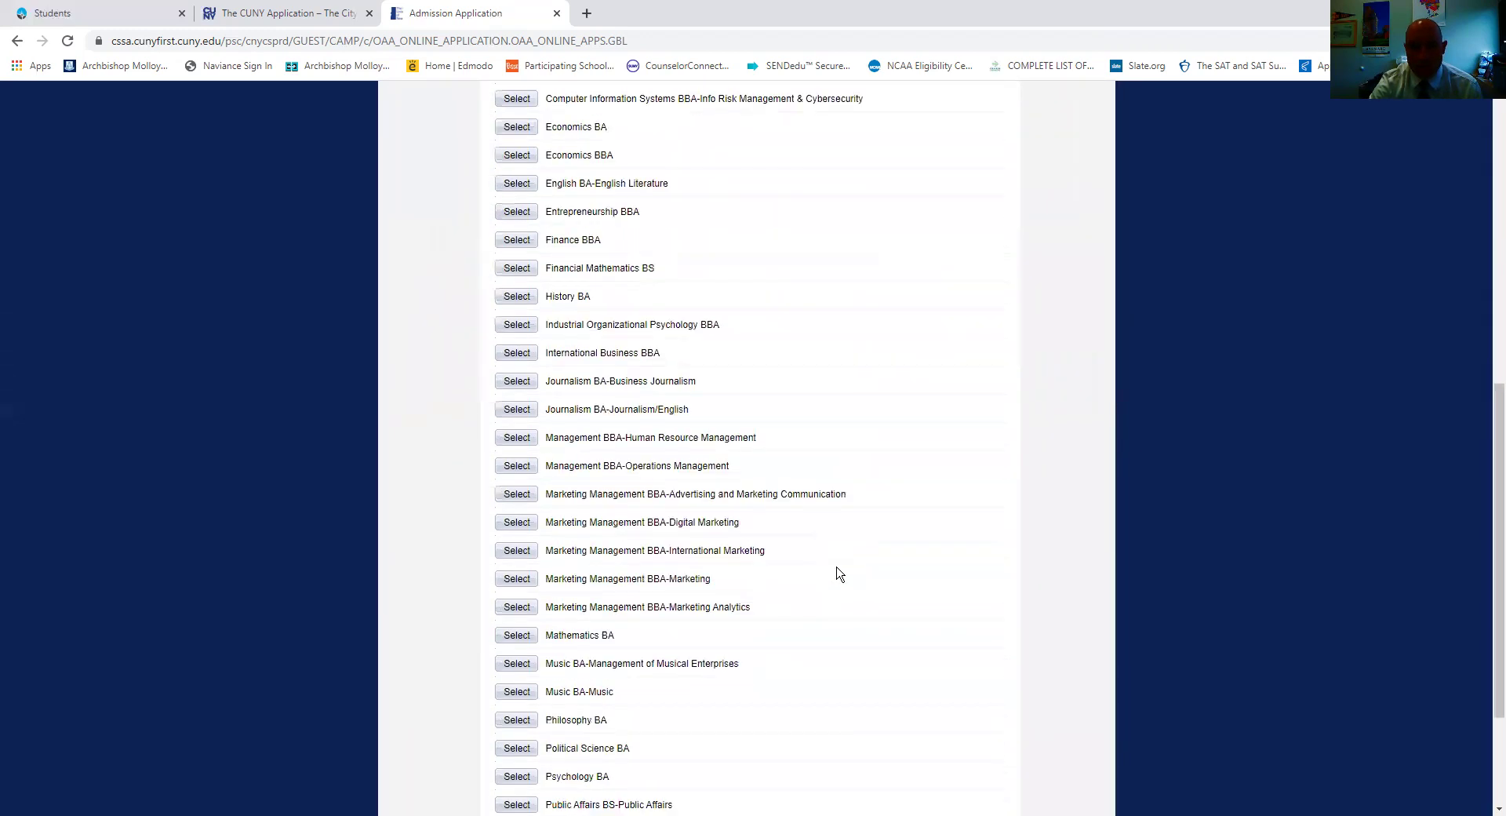
pyautogui.scroll(10, 836, 566)
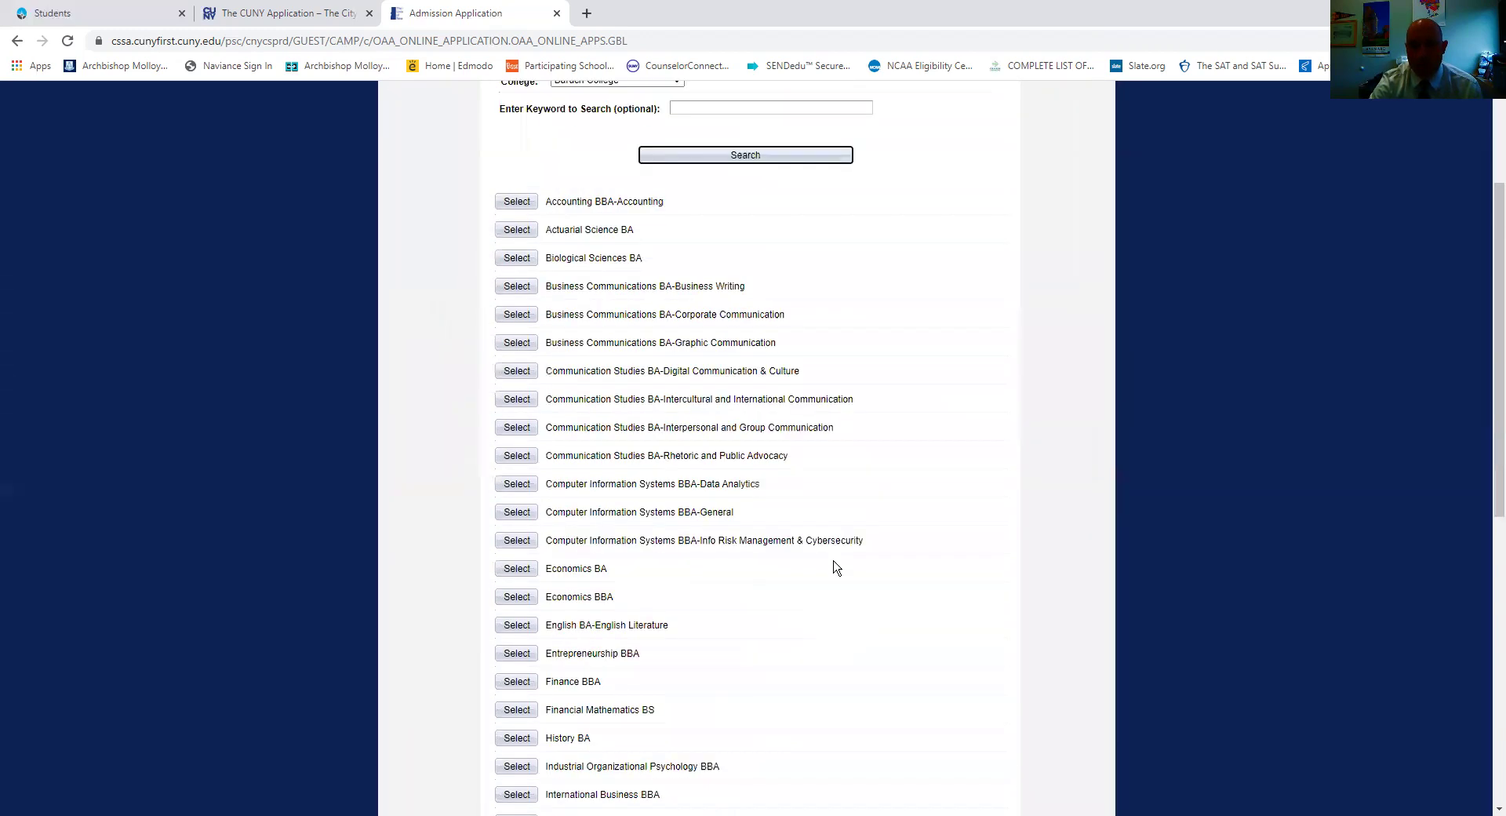
pyautogui.scroll(-3, 831, 558)
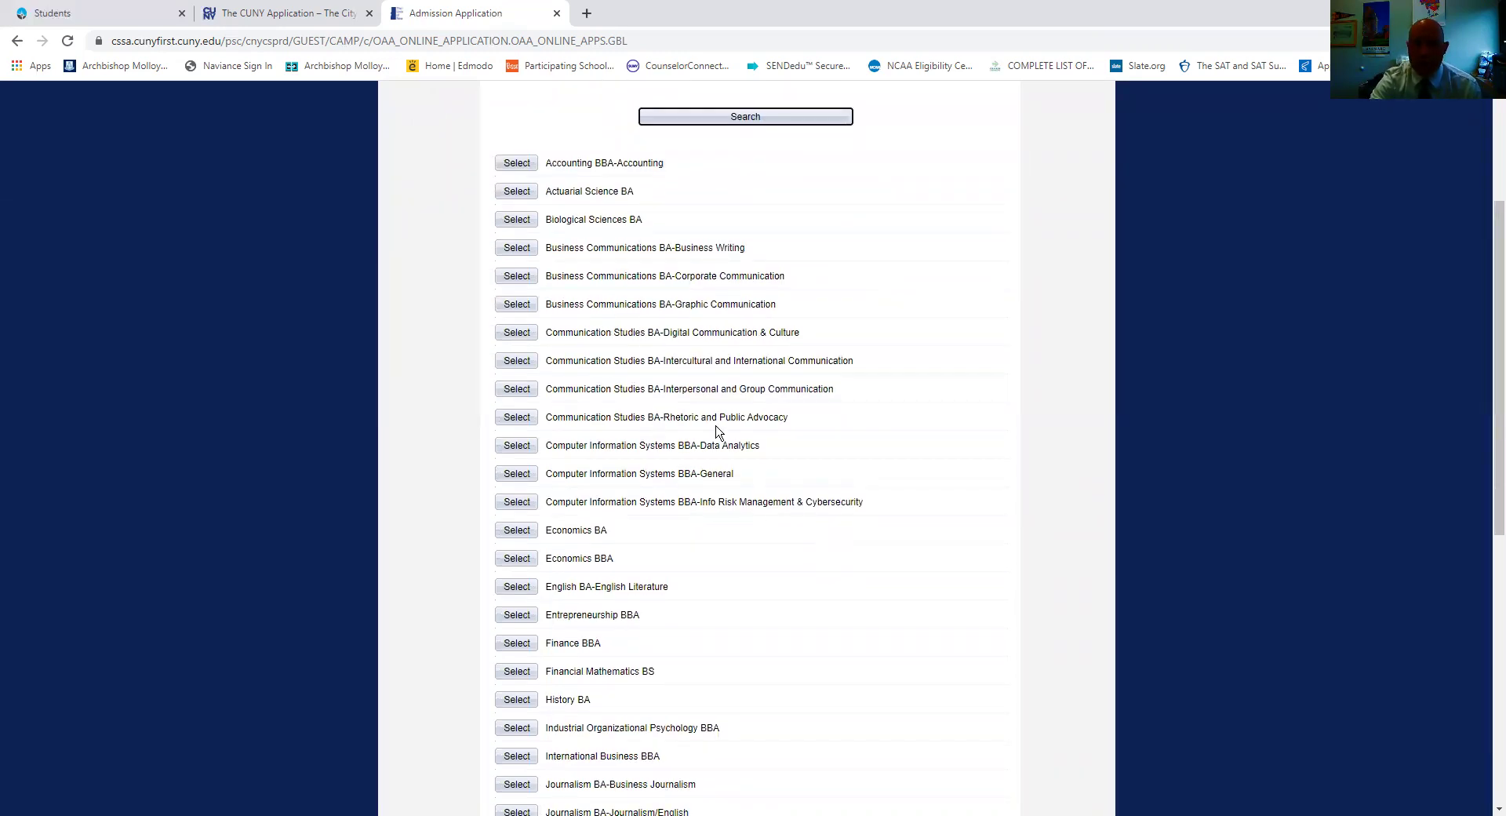
pyautogui.scroll(3, 732, 527)
pyautogui.scroll(-12, 732, 529)
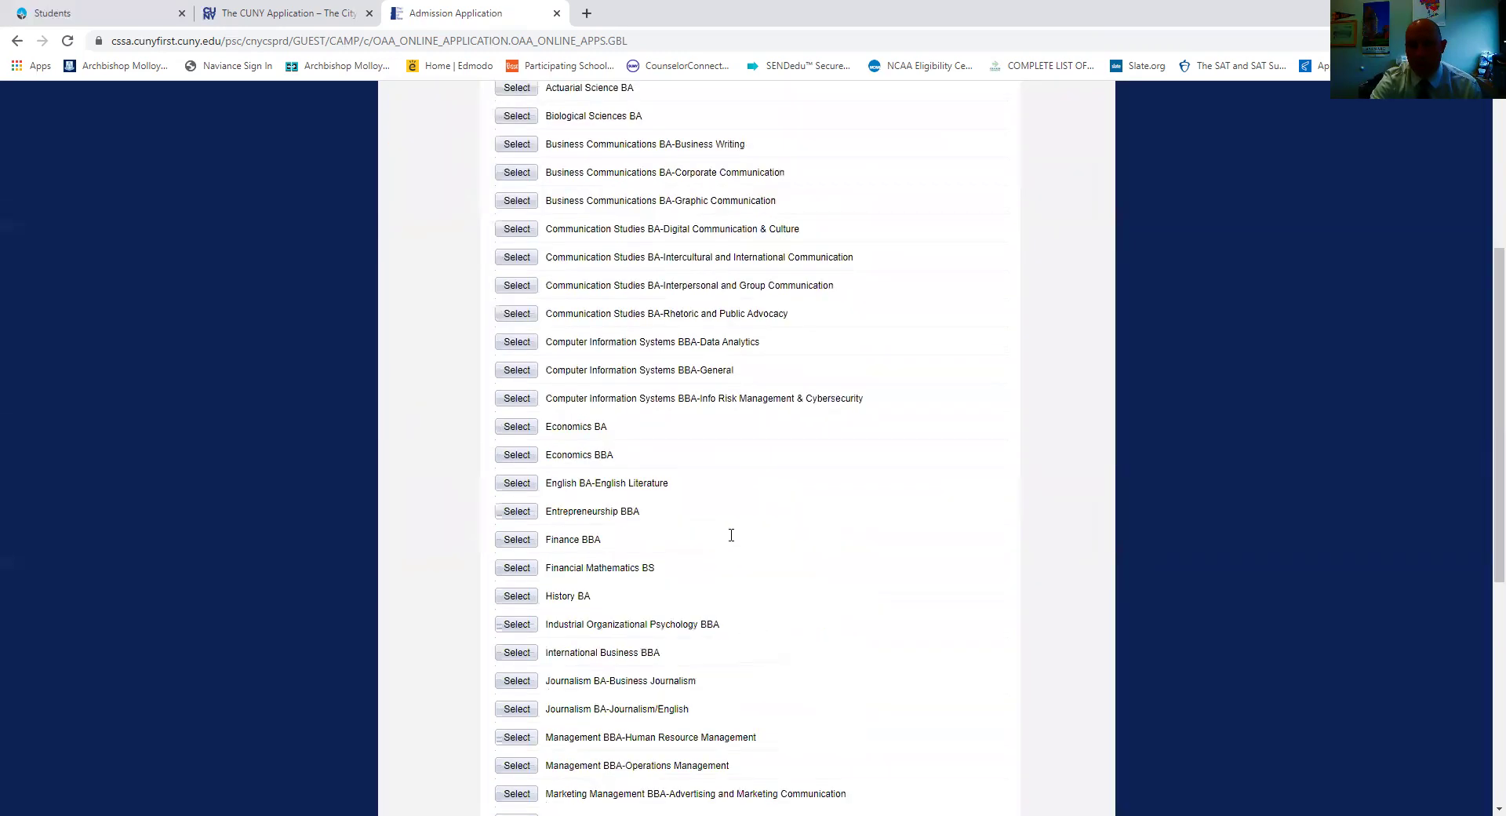
pyautogui.scroll(10, 731, 534)
pyautogui.scroll(-2, 731, 534)
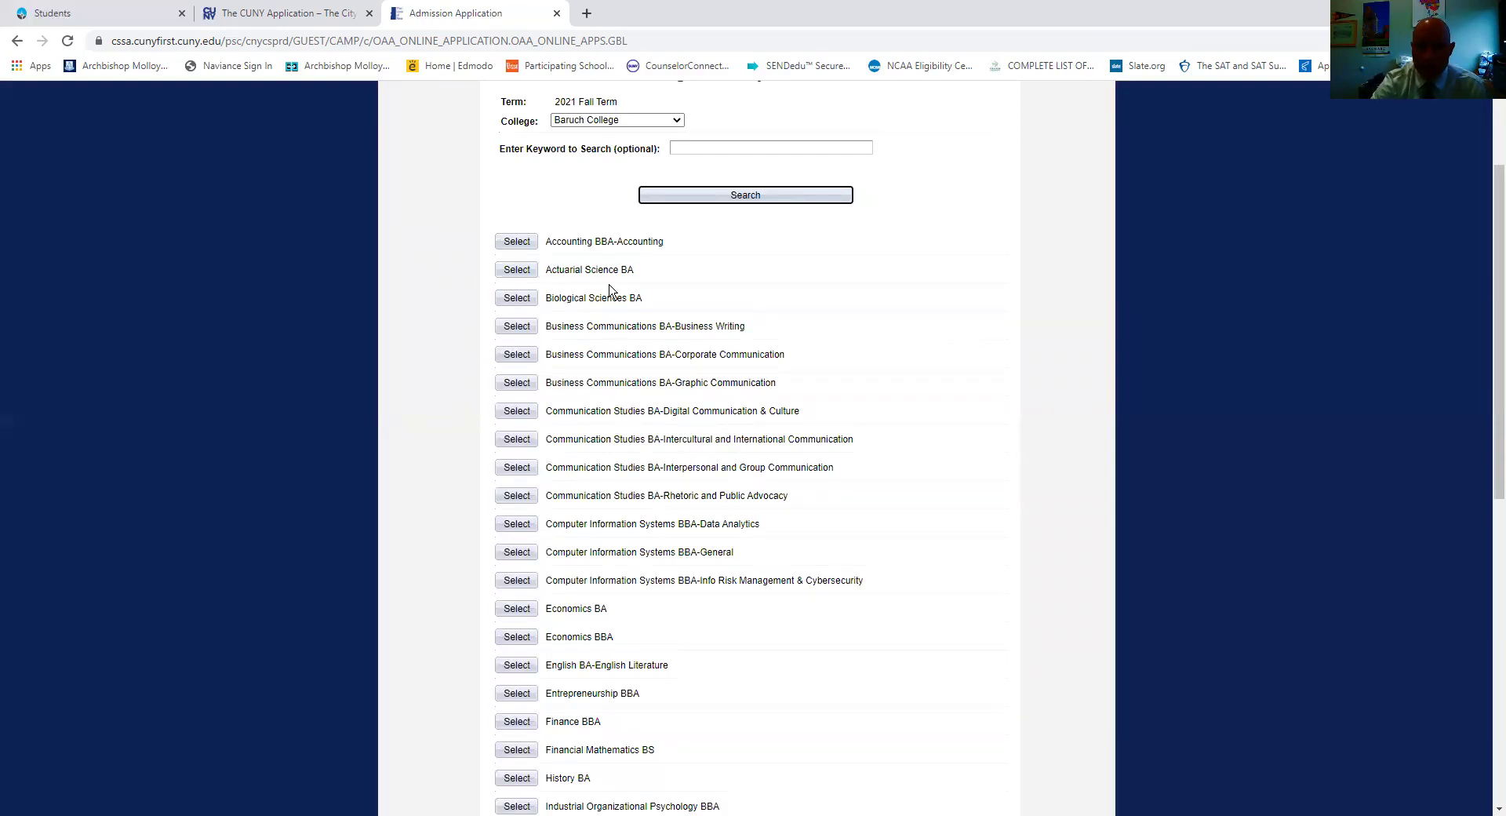
# Select Baruch's Actuarial Science BA and choose Queens College for a second program choice.
pyautogui.click(511, 268)
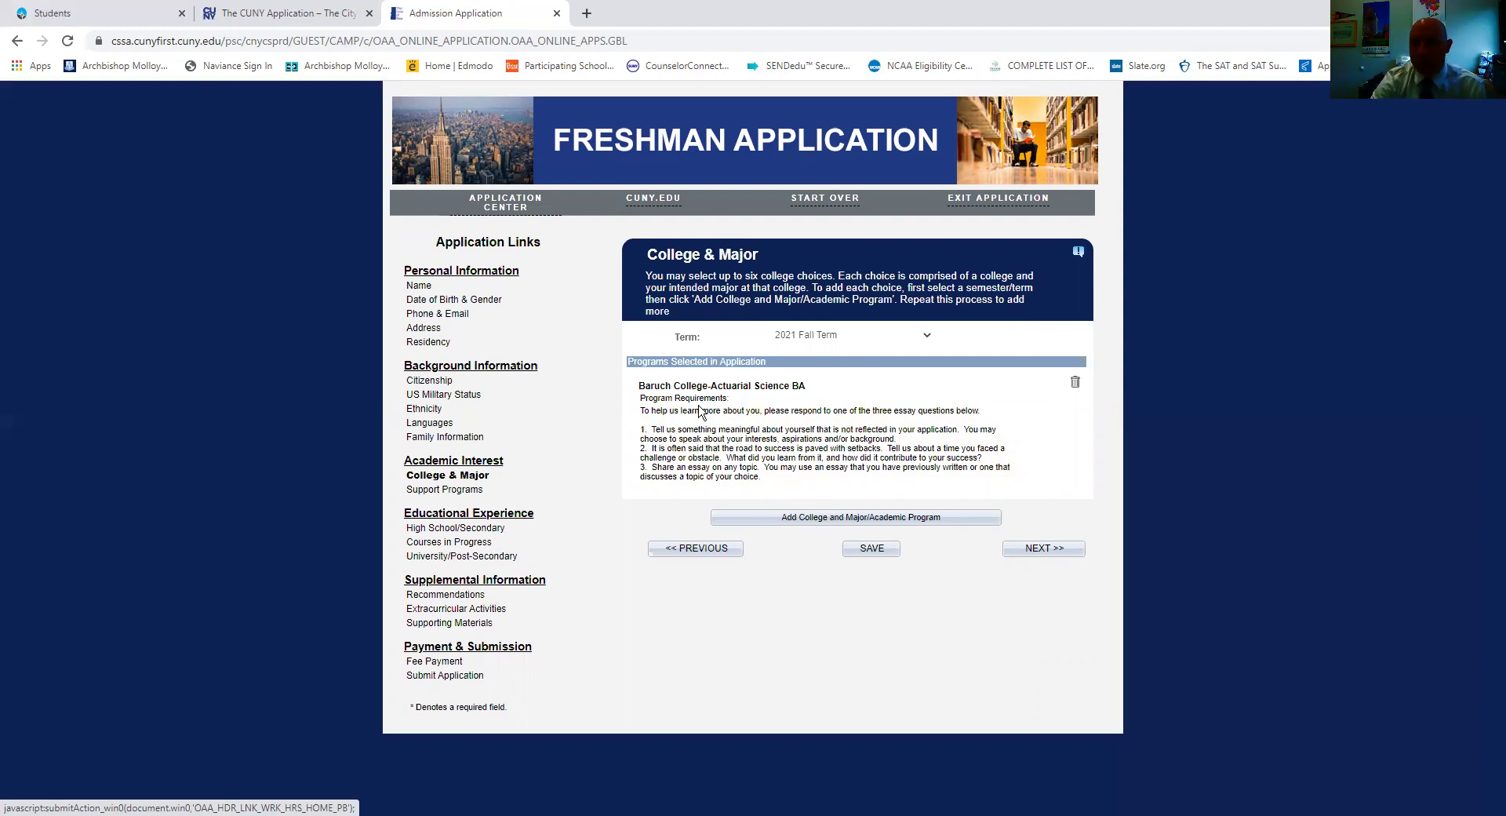
pyautogui.click(821, 518)
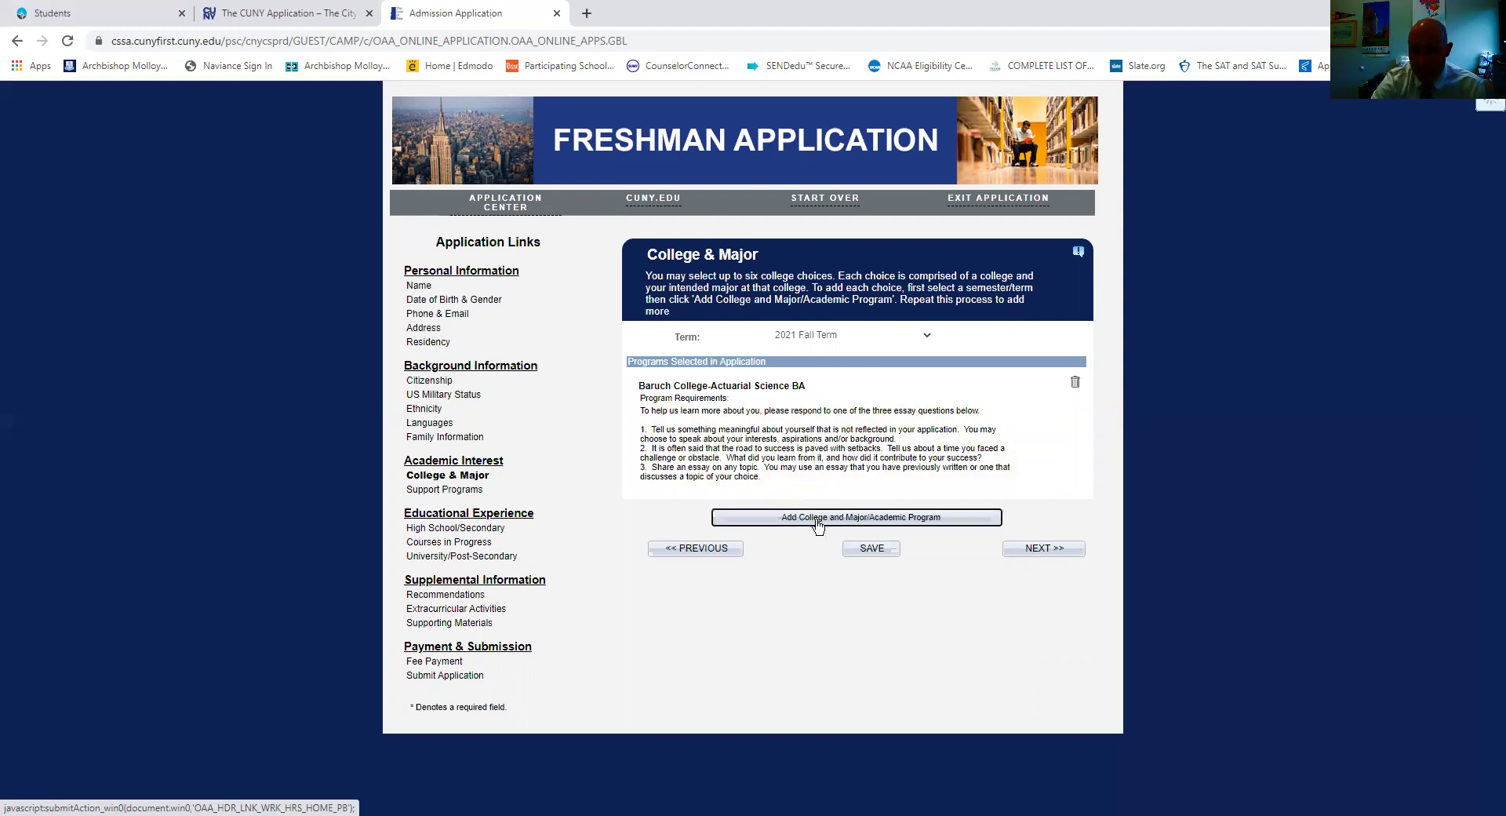
pyautogui.click(623, 278)
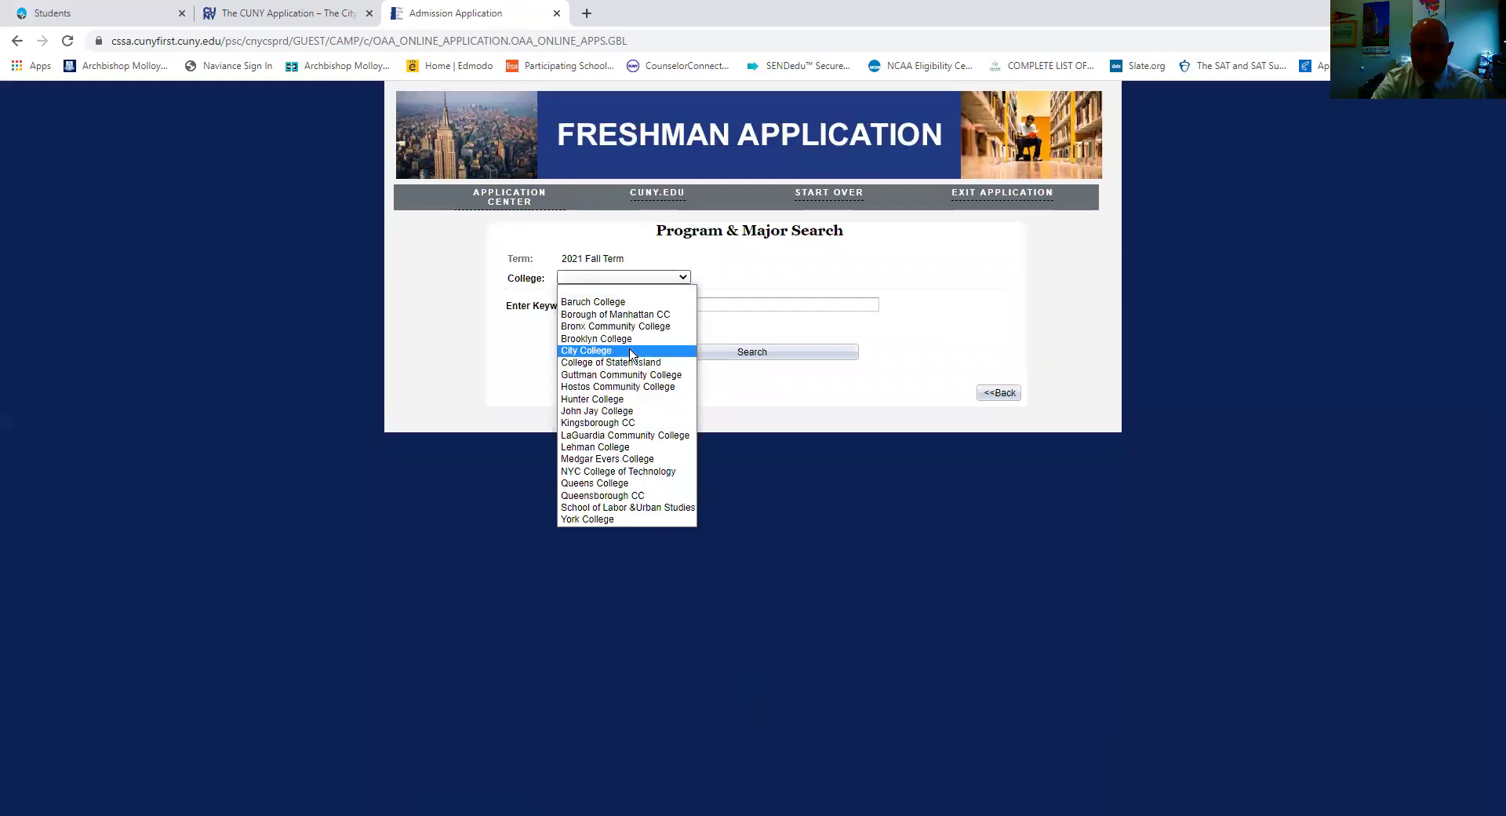
pyautogui.click(631, 481)
# Search Queens College's programs and select Accounting BA.
pyautogui.click(742, 353)
pyautogui.scroll(-2, 822, 571)
pyautogui.scroll(-8, 823, 571)
pyautogui.scroll(10, 824, 570)
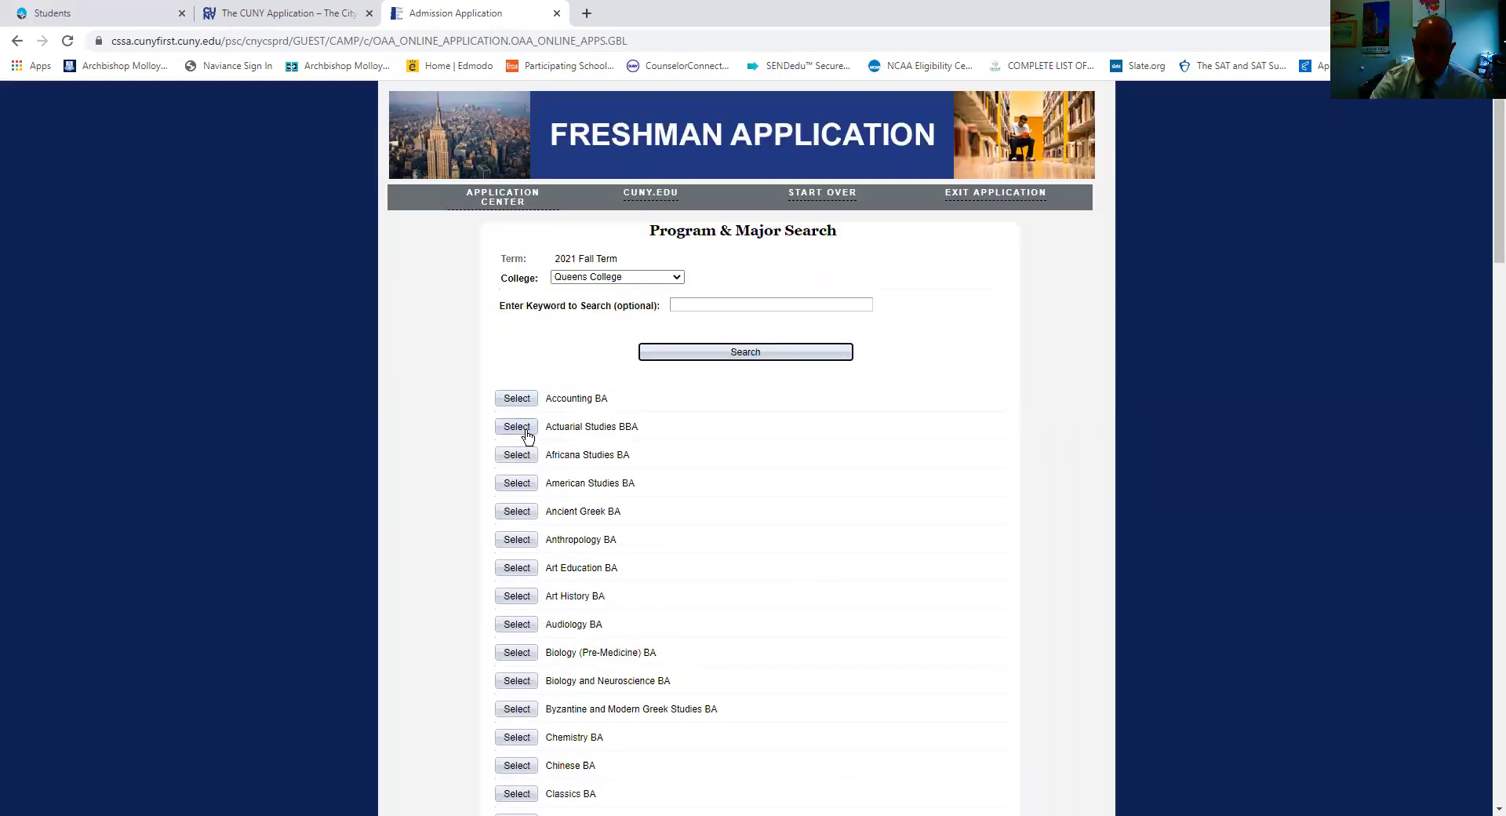
pyautogui.click(517, 401)
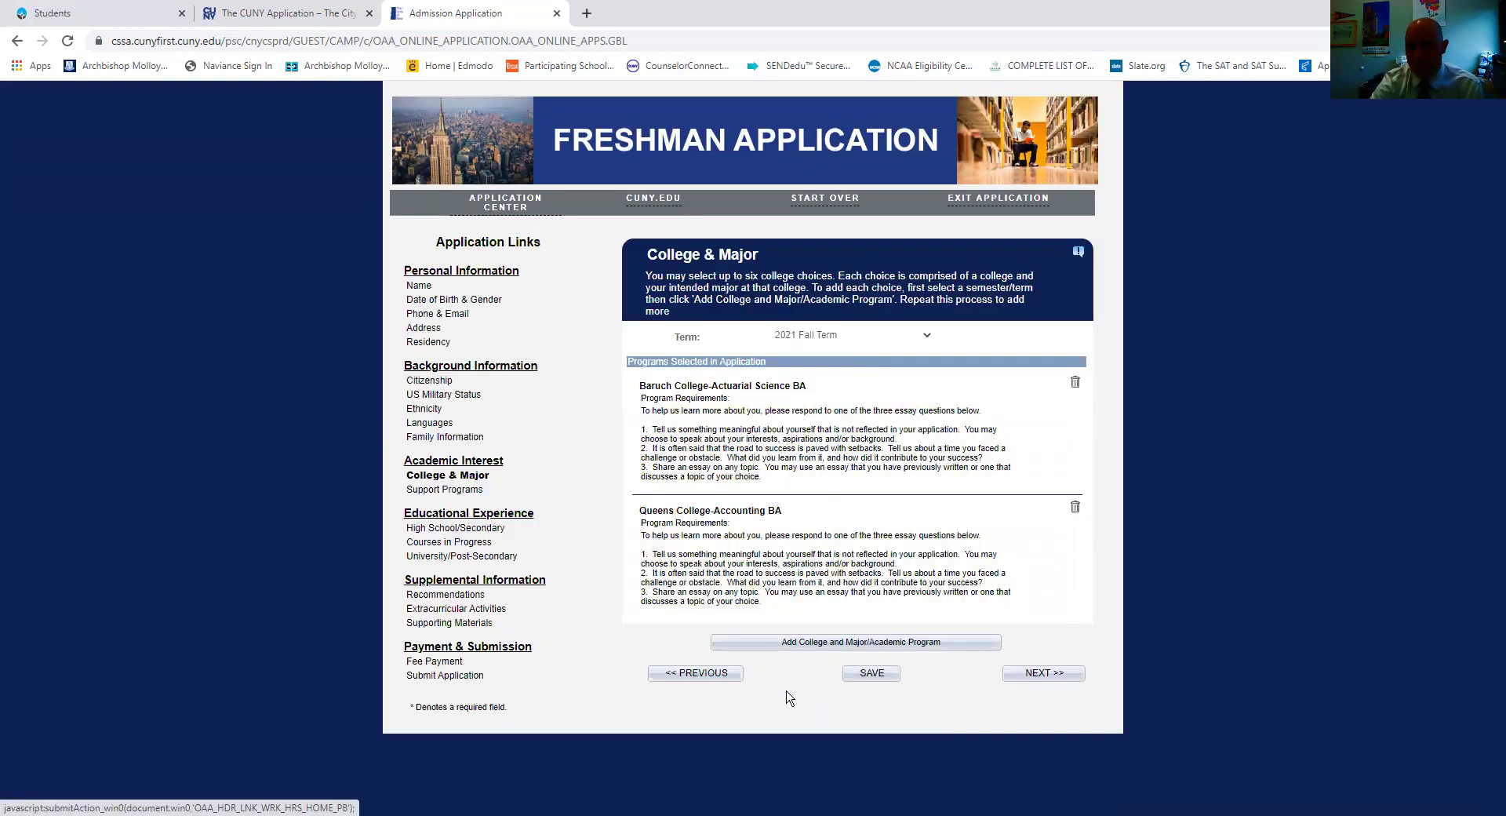
# Delete the Queens College-Accounting BA choice, confirm it, and continue to Support Programs.
pyautogui.click(1075, 507)
pyautogui.click(867, 461)
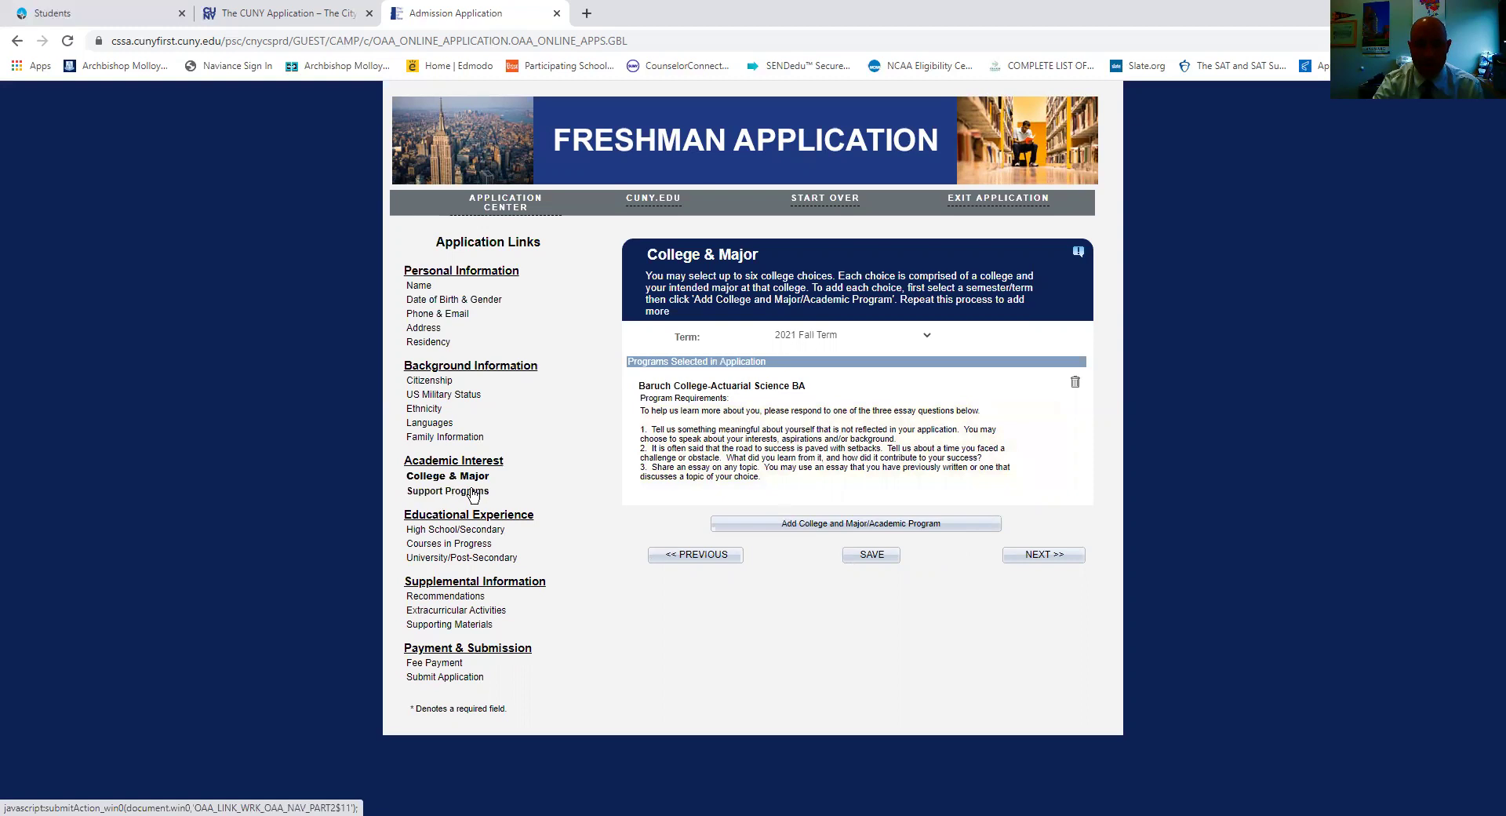
pyautogui.click(1040, 555)
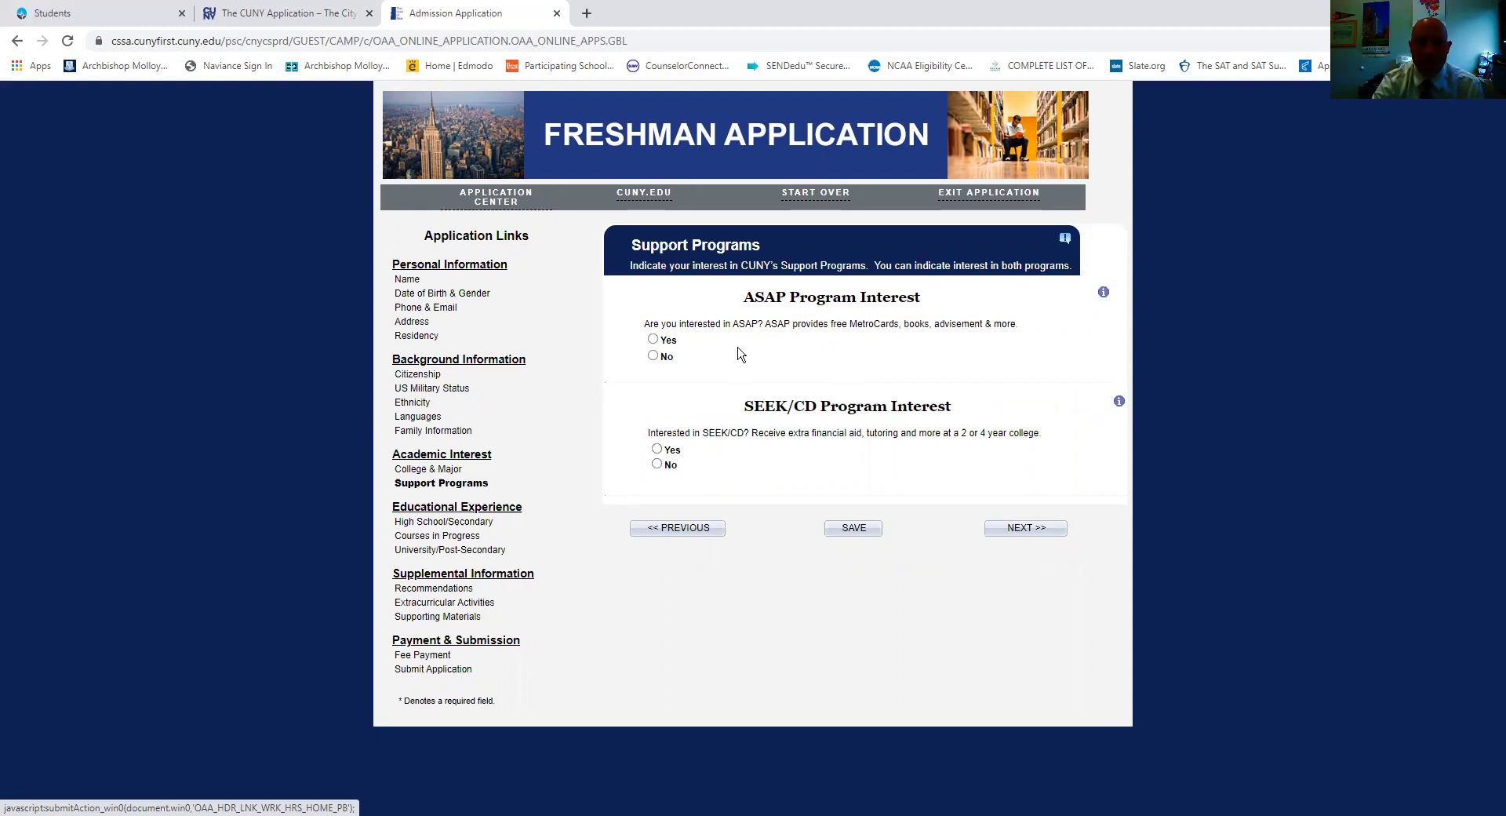
# Answer No for both ASAP and SEEK/CD interest and proceed to High School/Secondary School.
pyautogui.click(654, 357)
pyautogui.click(656, 464)
pyautogui.click(990, 533)
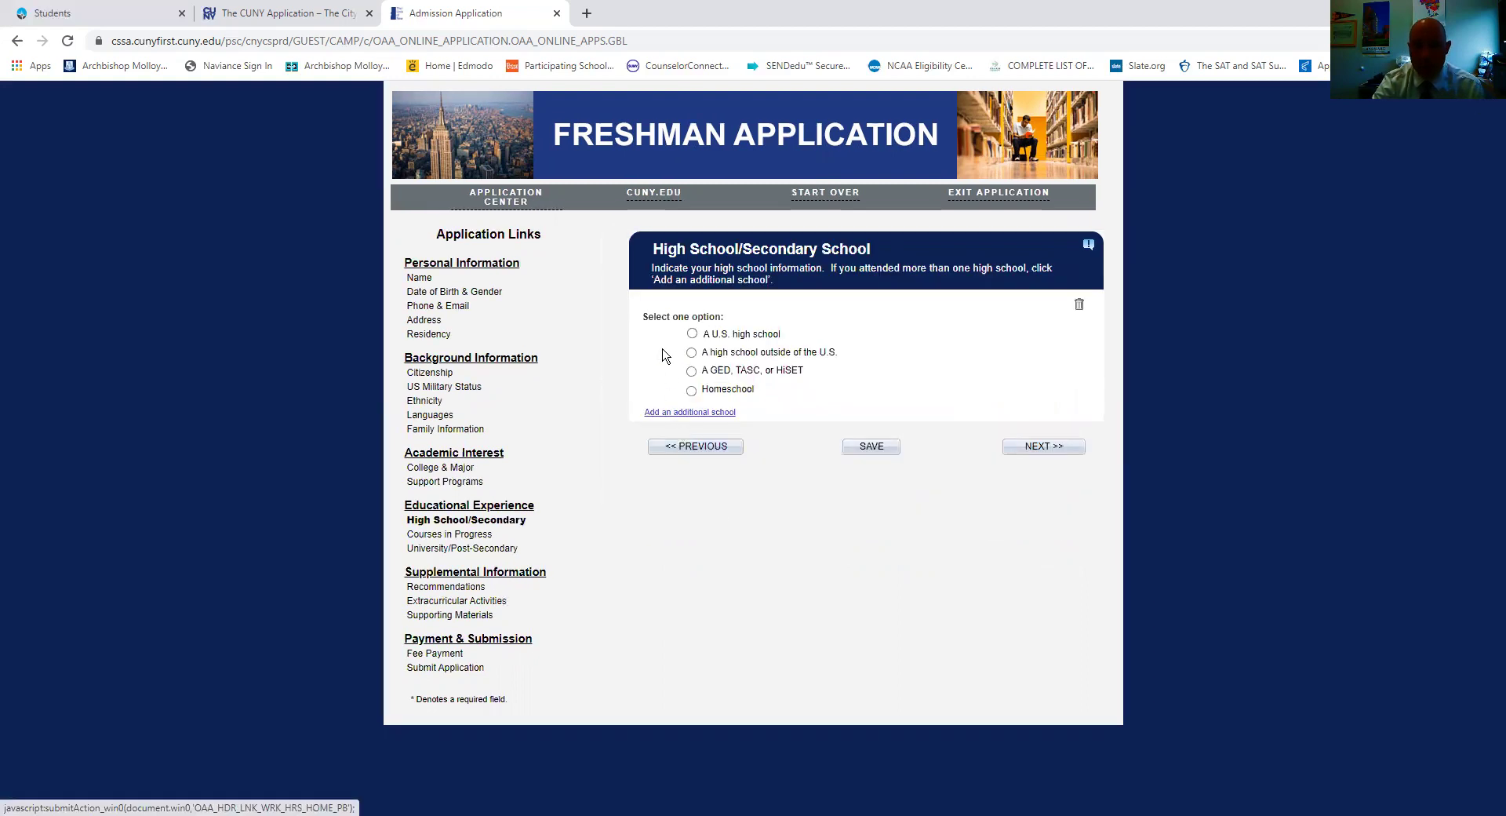
pyautogui.click(731, 448)
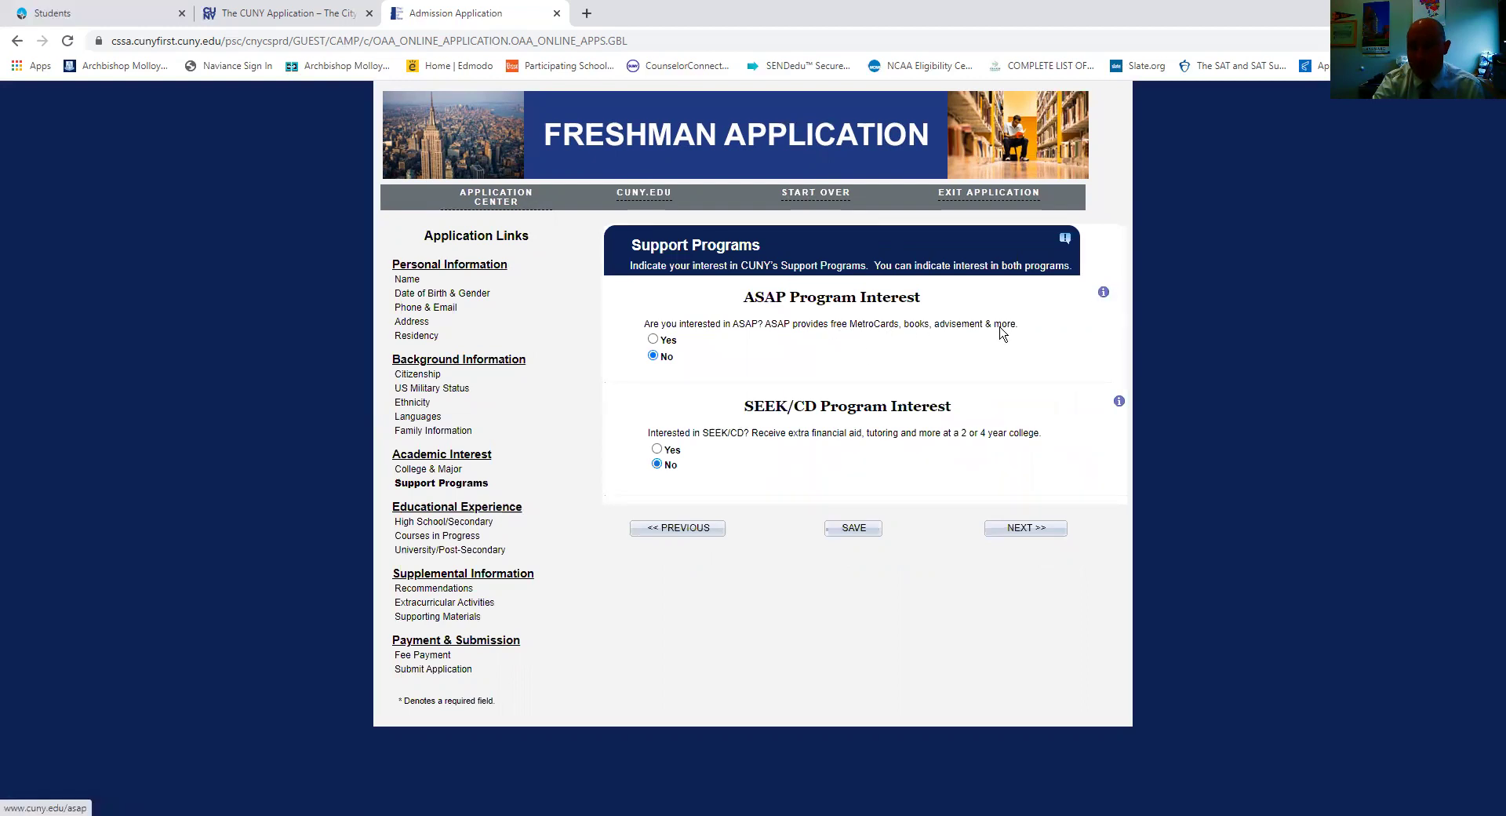
pyautogui.click(1037, 531)
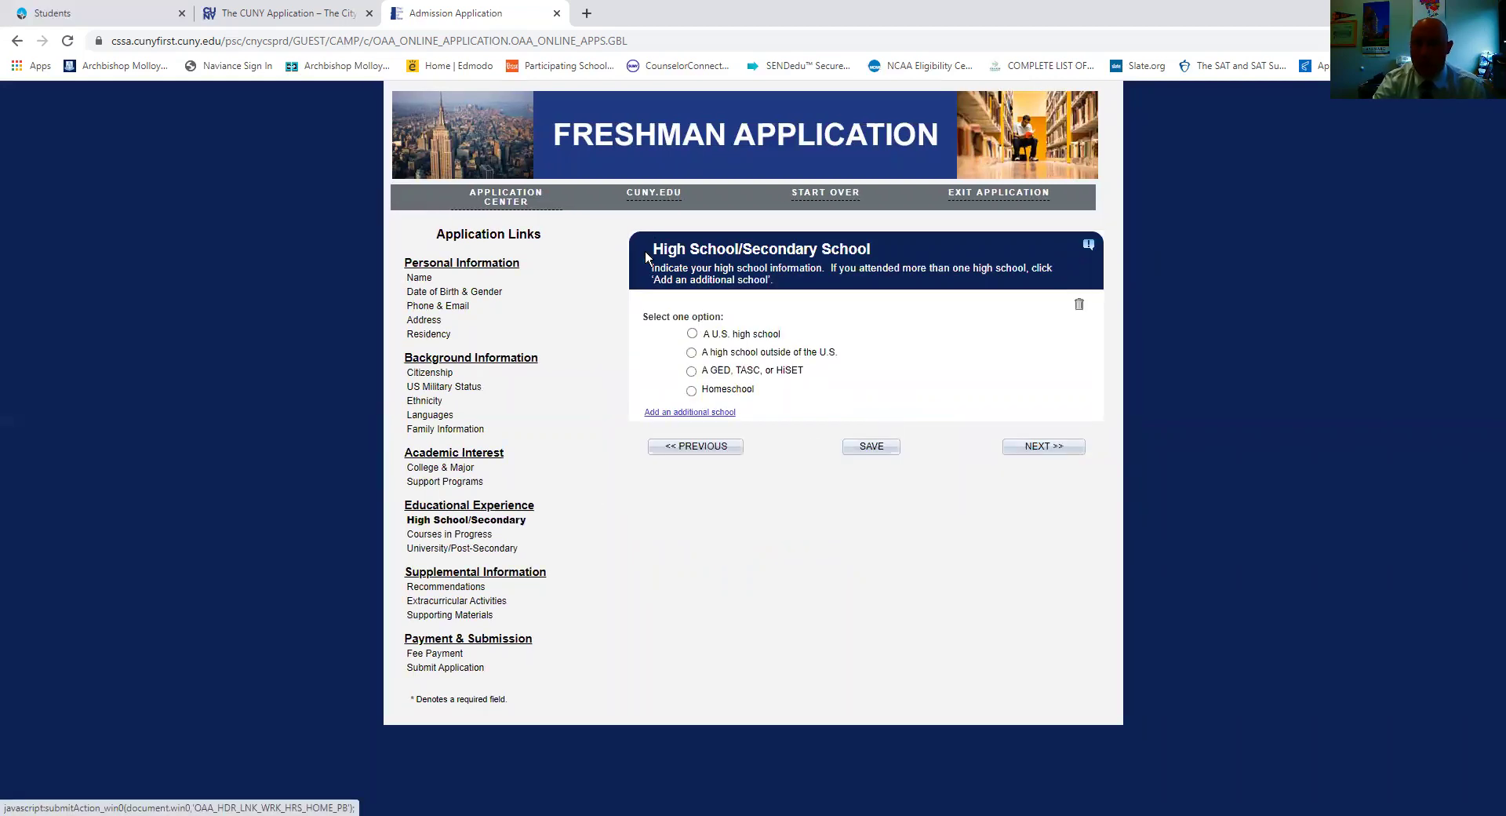
# Choose 'A U.S. high school' and select Archbishop Molloy HS by CEEB code 332543.
pyautogui.click(692, 334)
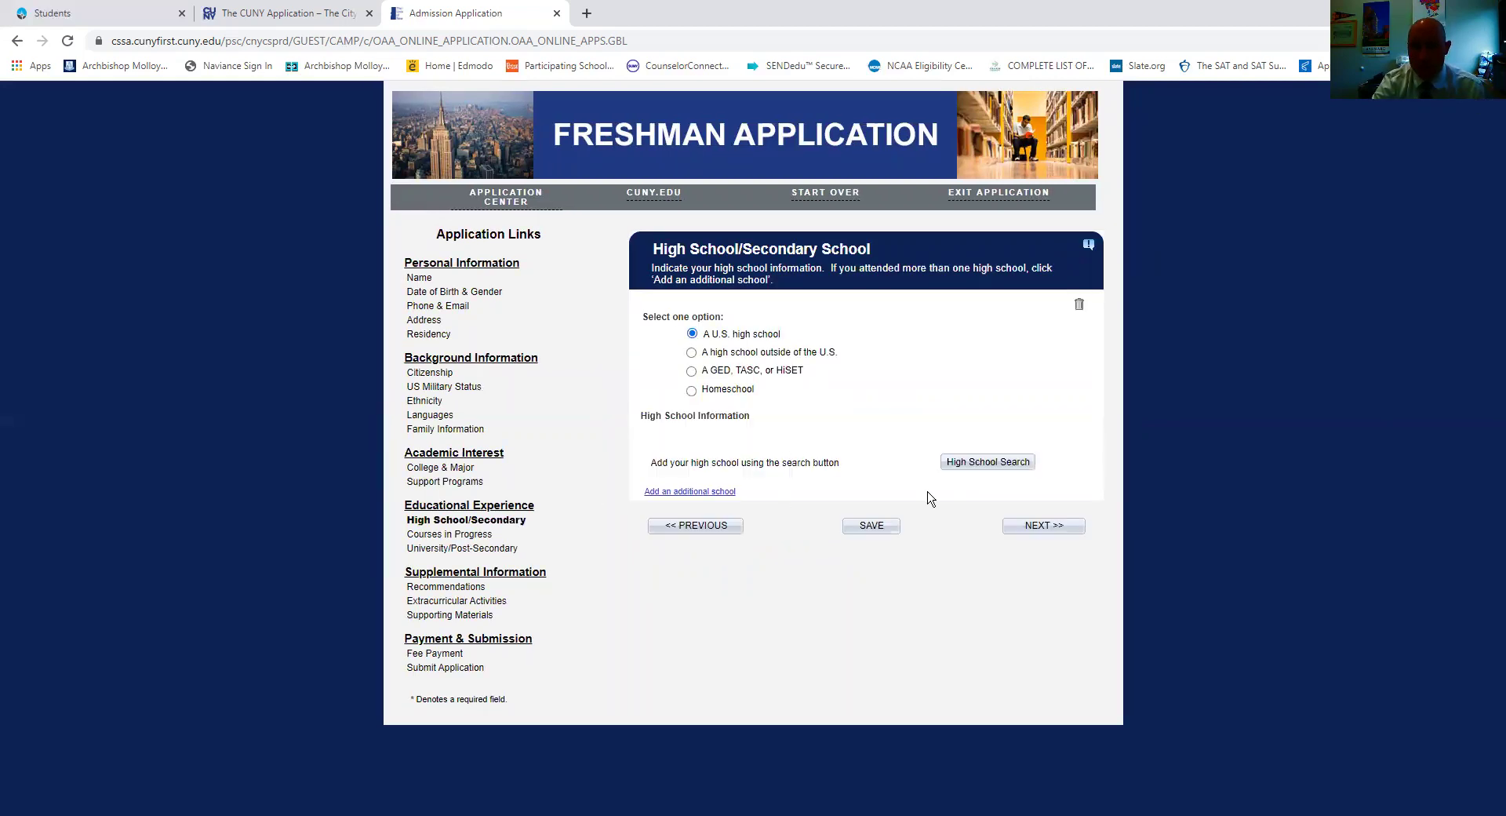
pyautogui.click(968, 466)
pyautogui.click(628, 293)
pyautogui.write('33')
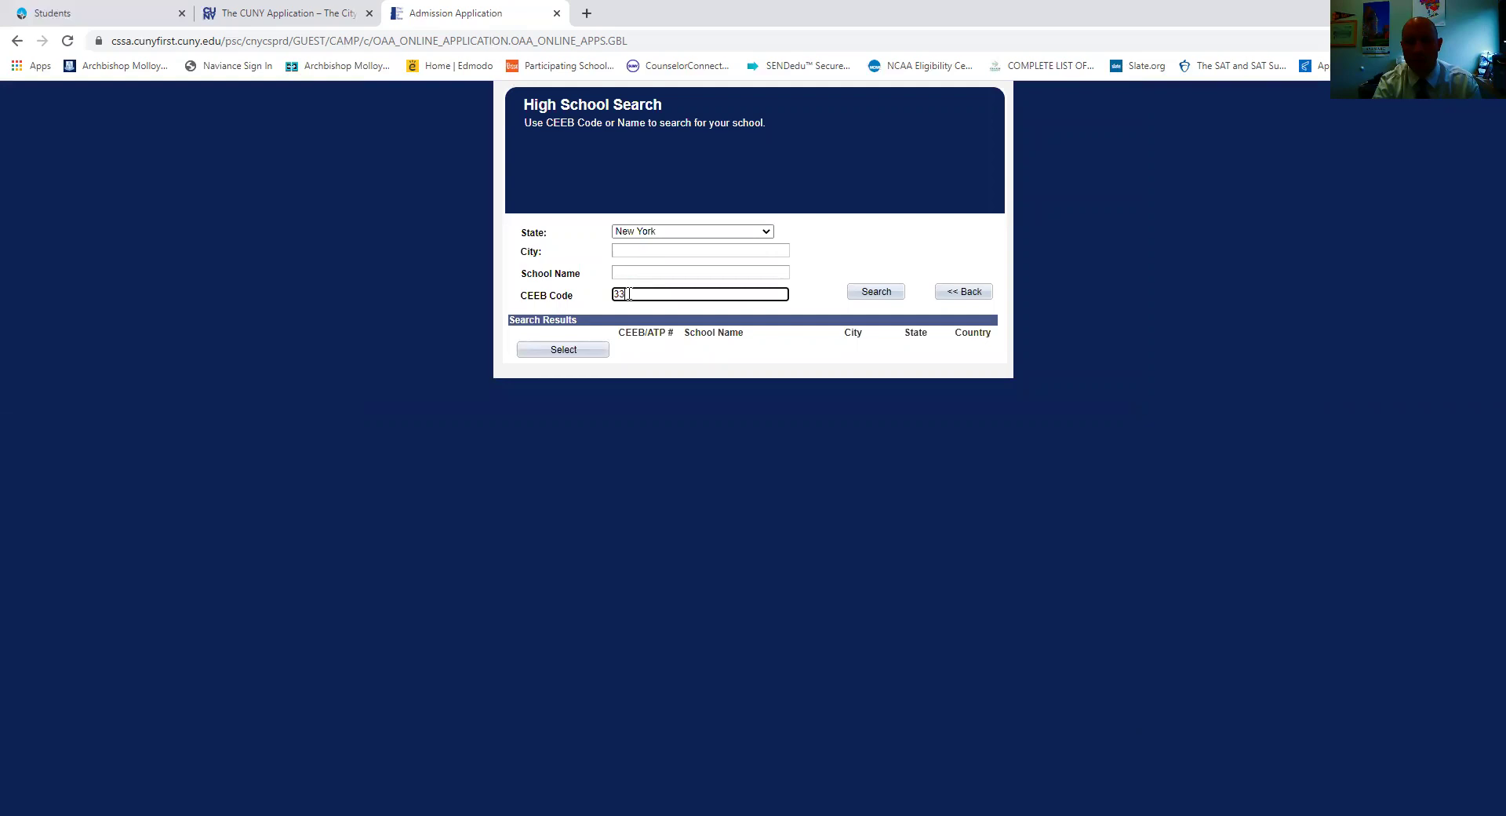
pyautogui.write('2543')
pyautogui.click(867, 292)
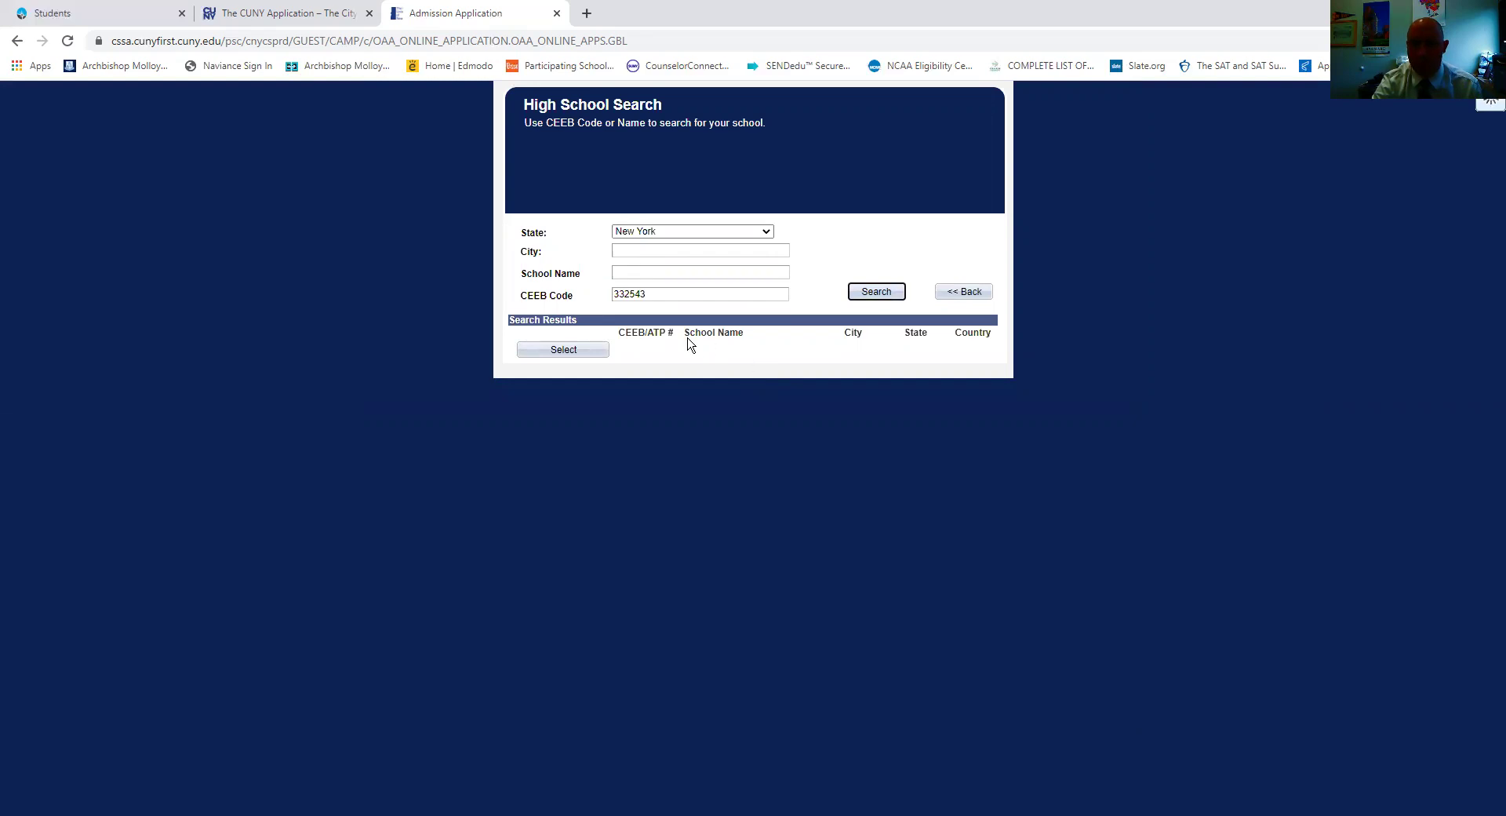
pyautogui.click(569, 350)
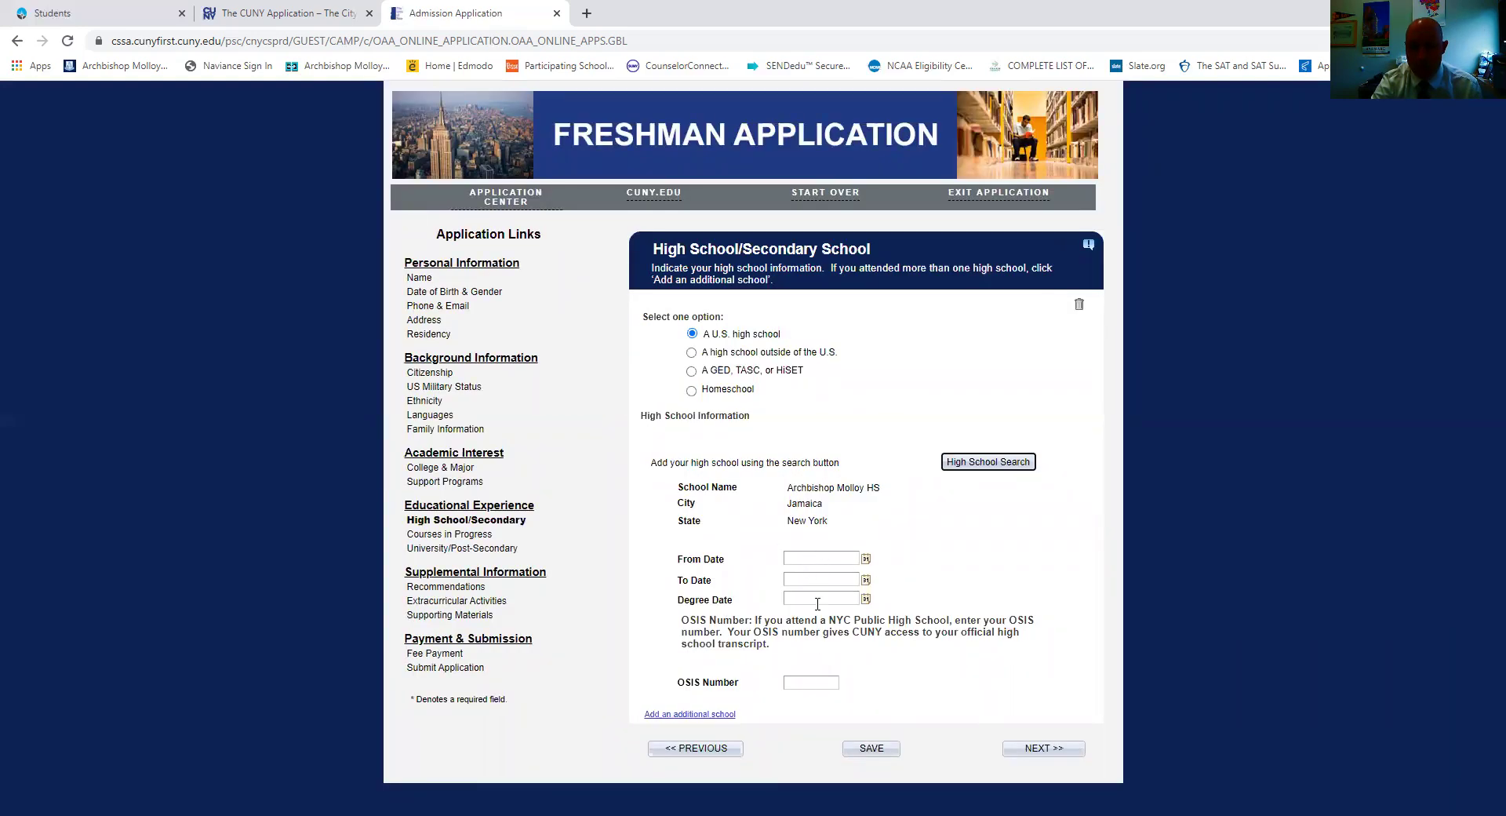
# Highlight the OSIS Number explanation text below the high school entry.
pyautogui.moveTo(683, 620); pyautogui.dragTo(844, 684)
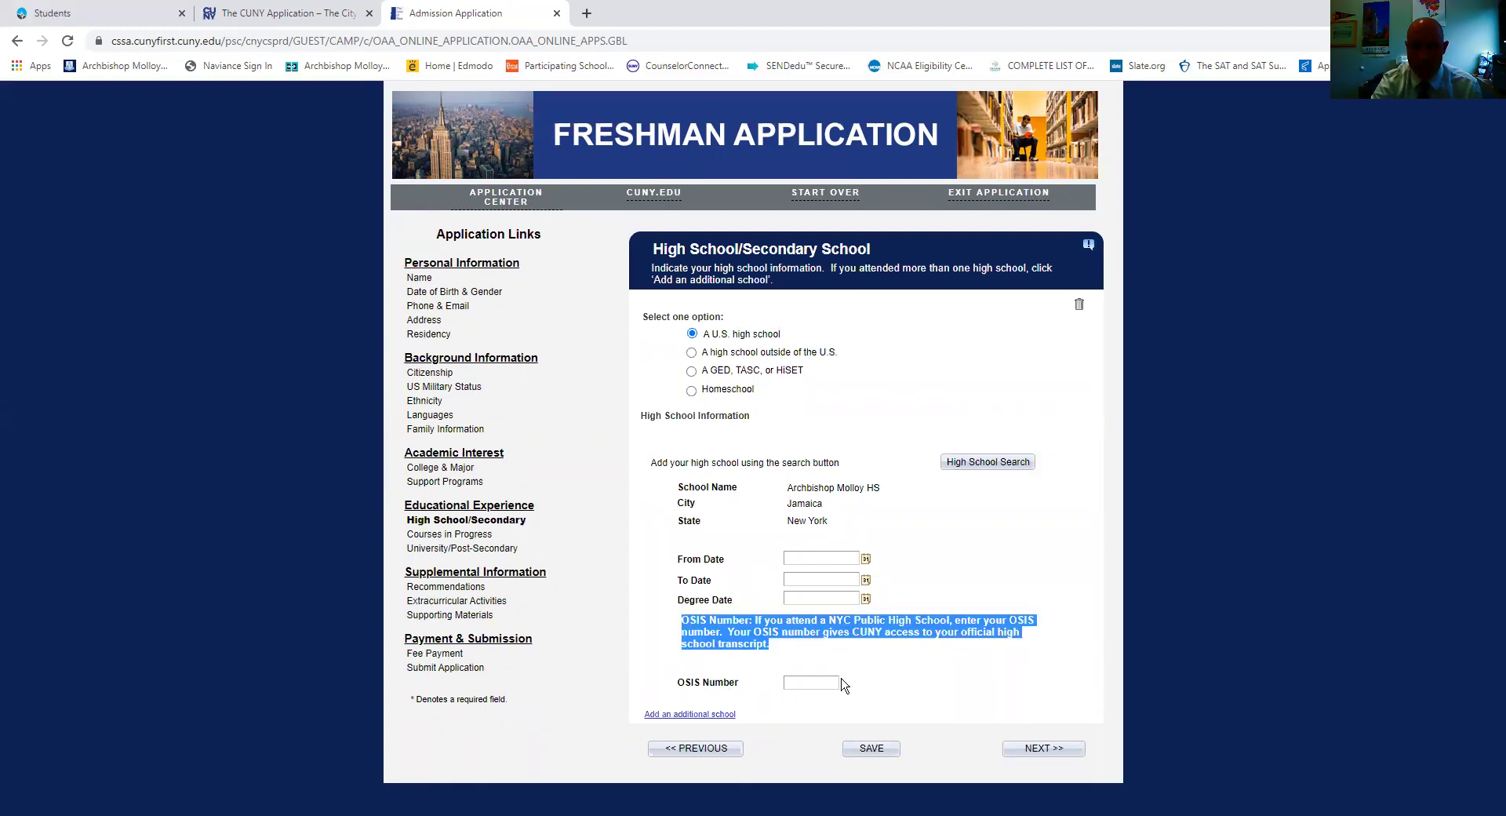
pyautogui.click(802, 664)
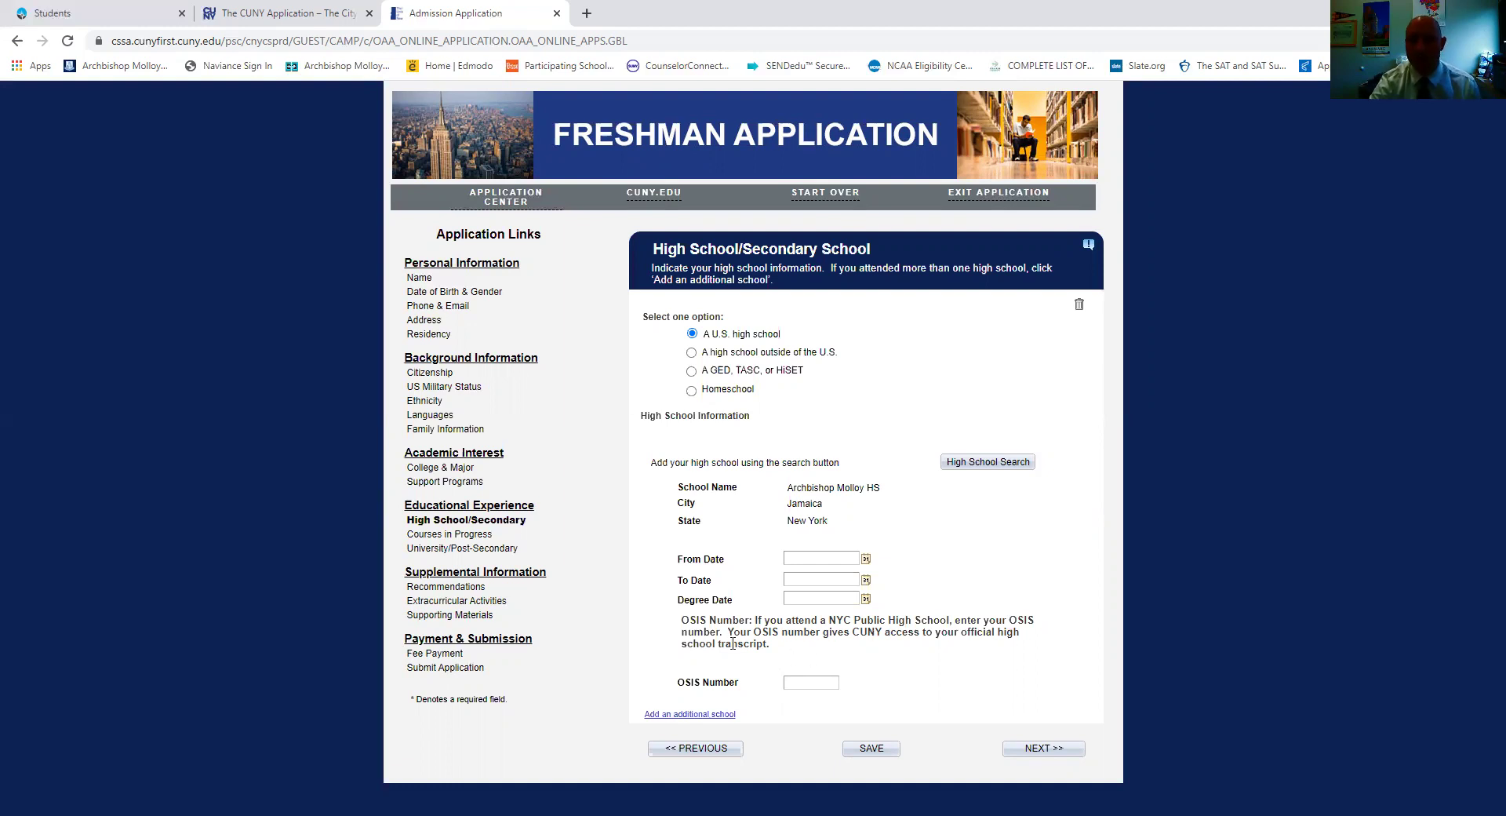
pyautogui.moveTo(803, 647); pyautogui.dragTo(672, 622)
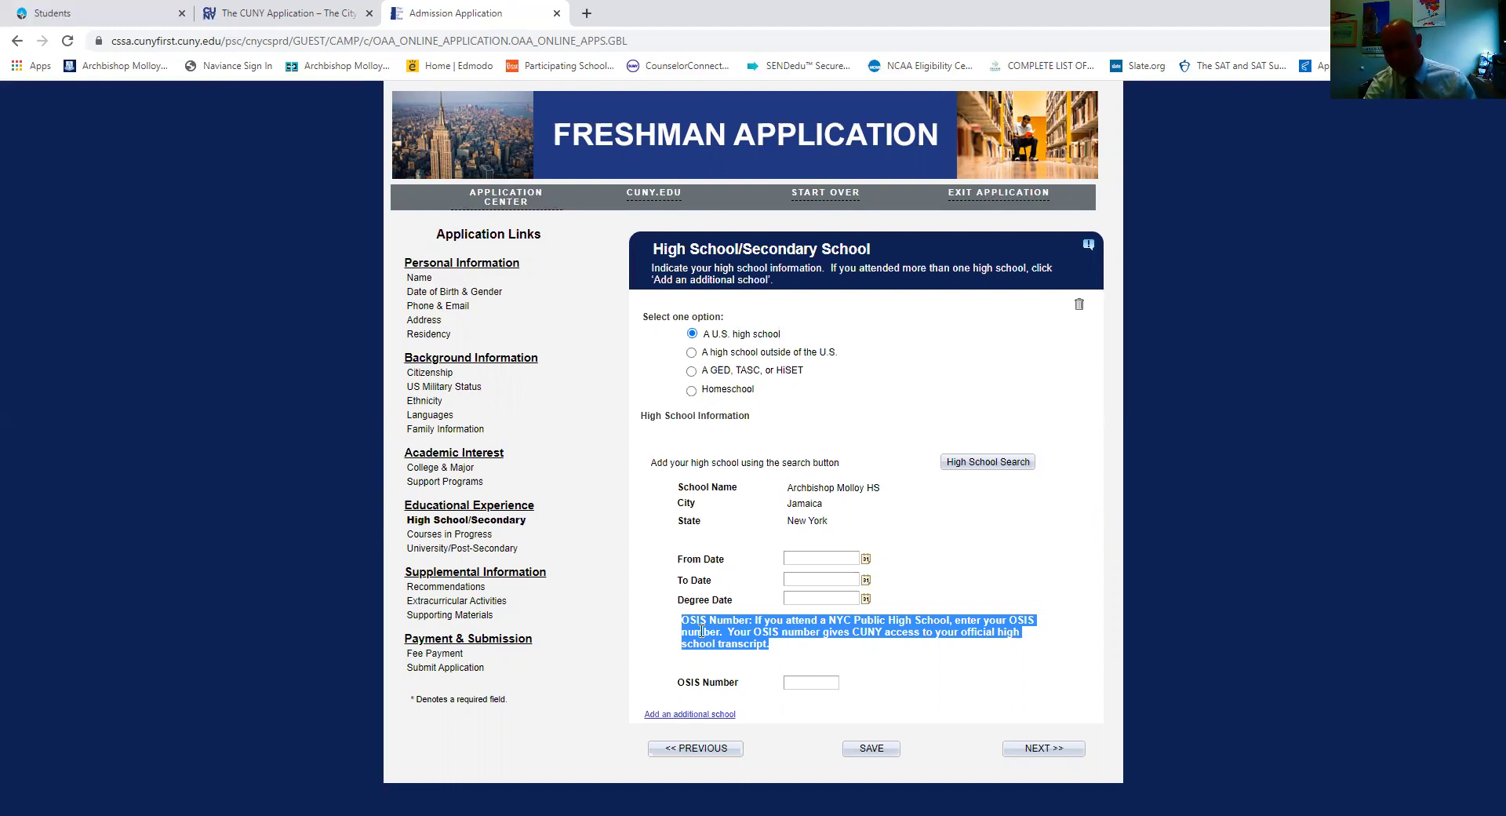
pyautogui.click(817, 557)
# Set the high school From Date to 09/01/2017 with the calendar picker.
pyautogui.click(1031, 751)
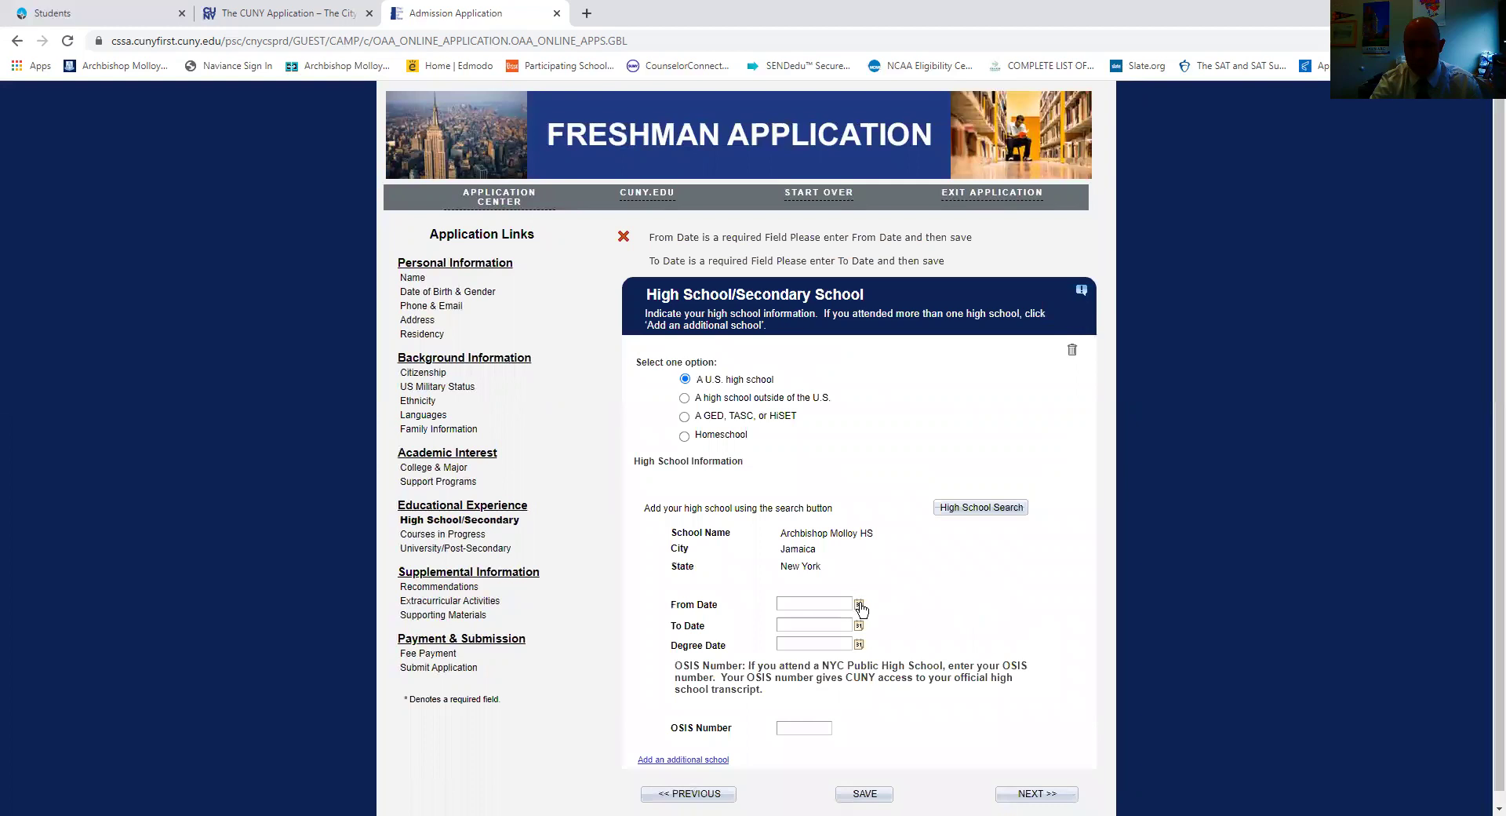
pyautogui.click(858, 605)
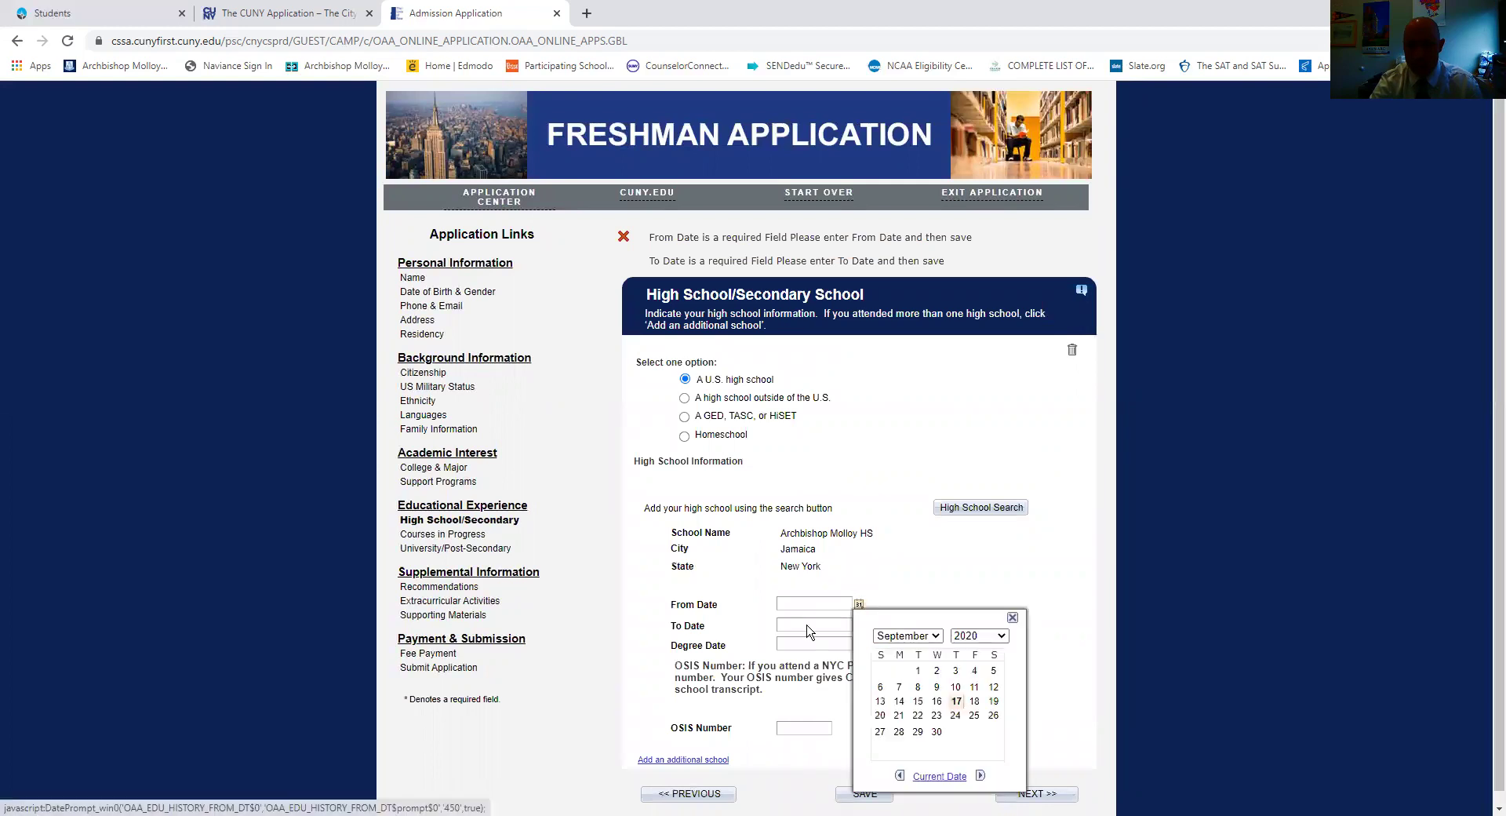
pyautogui.click(937, 636)
pyautogui.click(936, 636)
pyautogui.click(993, 636)
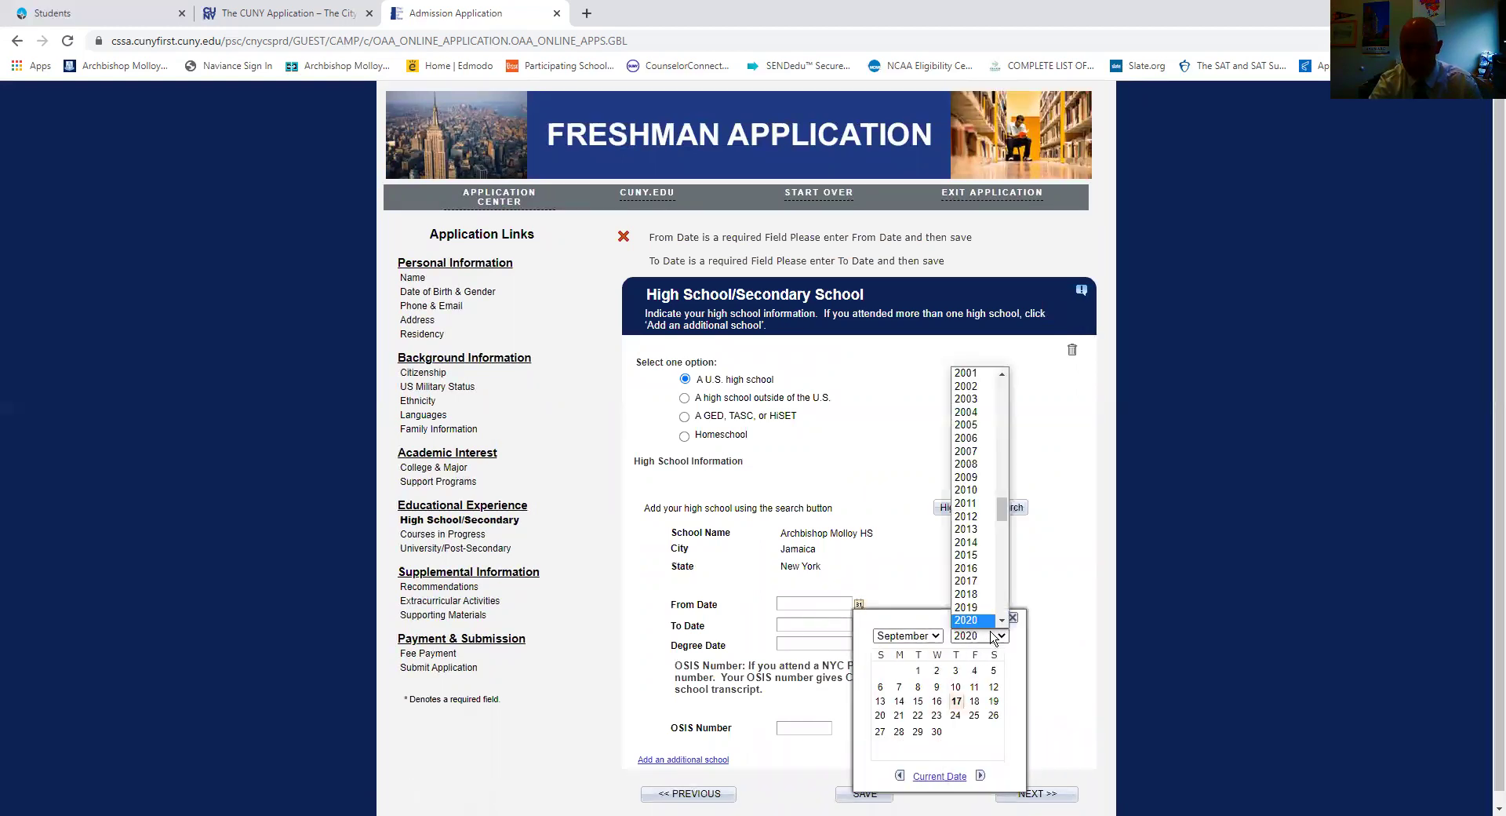
pyautogui.click(971, 581)
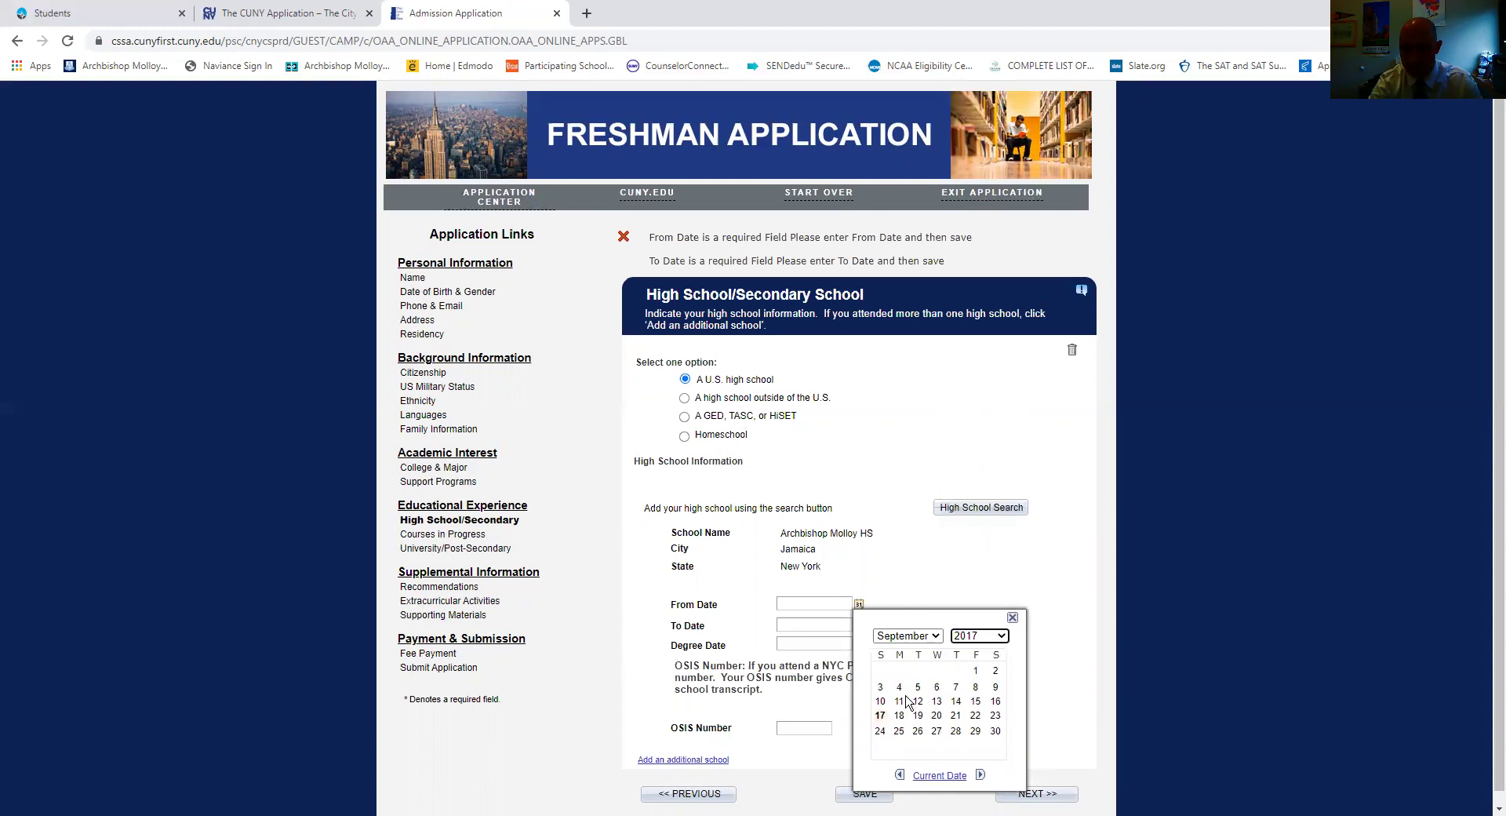
pyautogui.click(976, 670)
# Set the high school To Date to 06/05/2021 with the calendar picker.
pyautogui.click(858, 625)
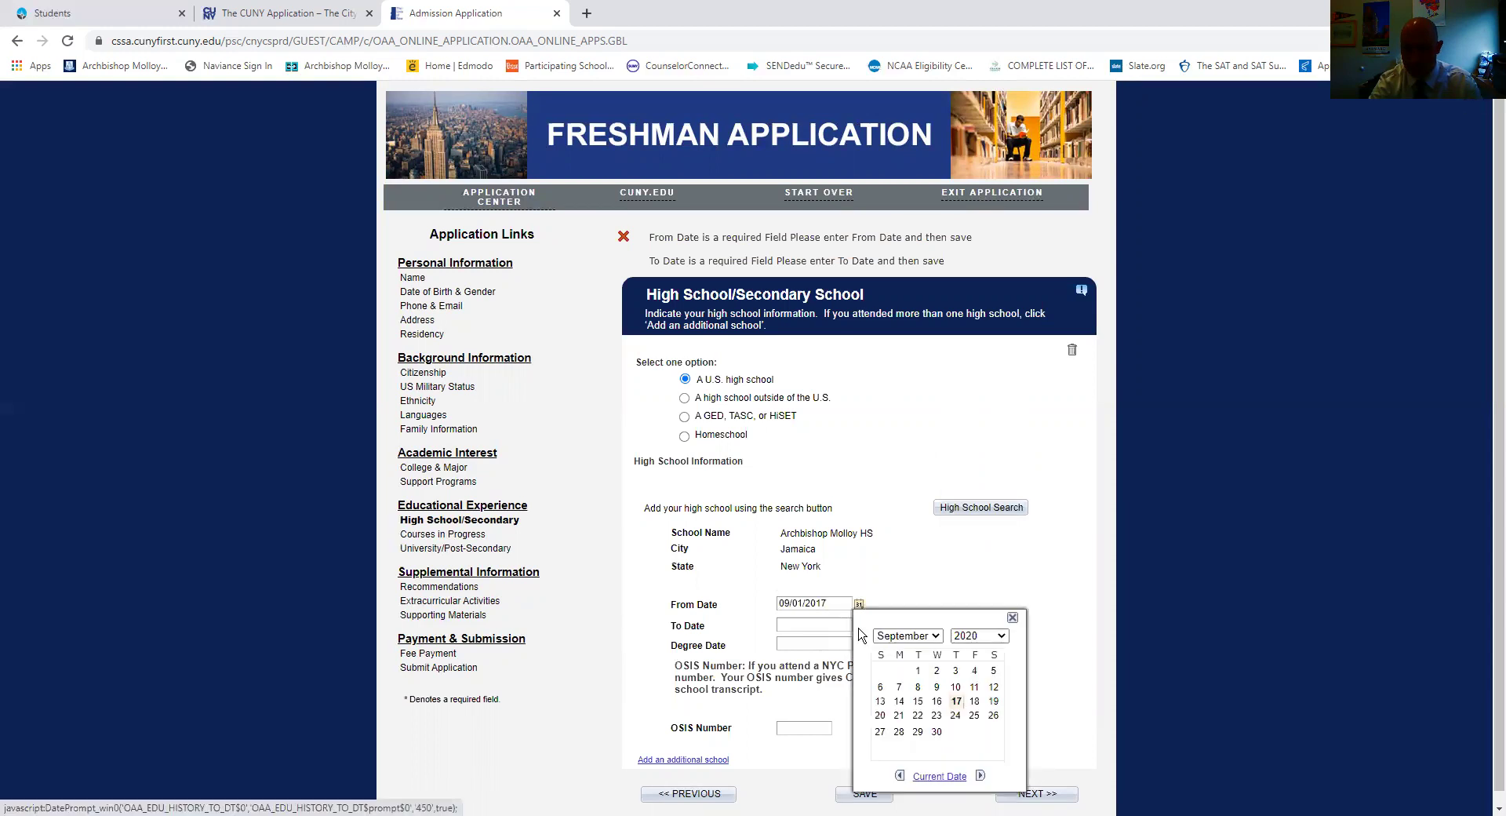
pyautogui.click(908, 635)
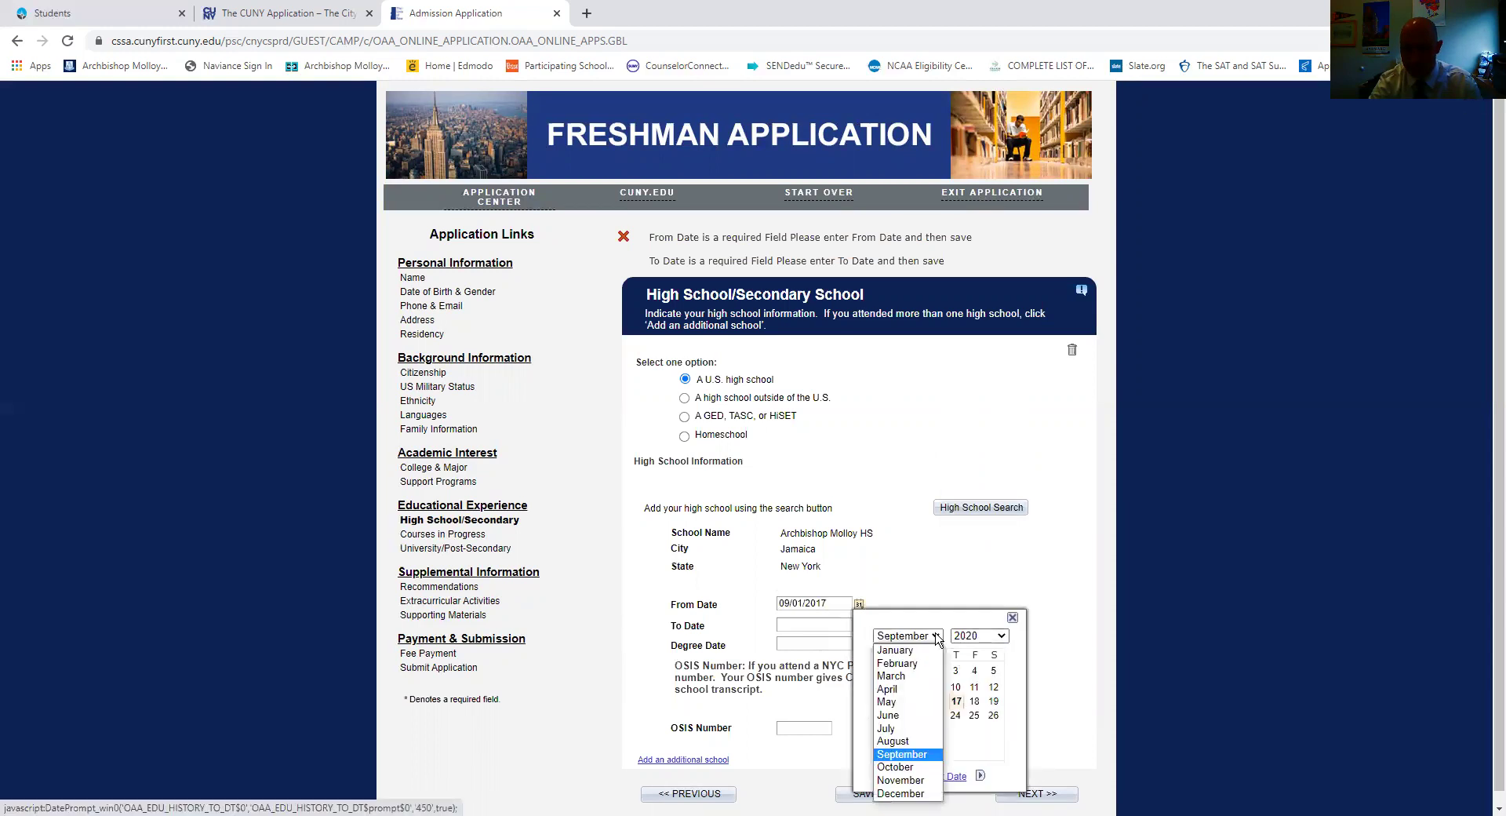
pyautogui.click(902, 708)
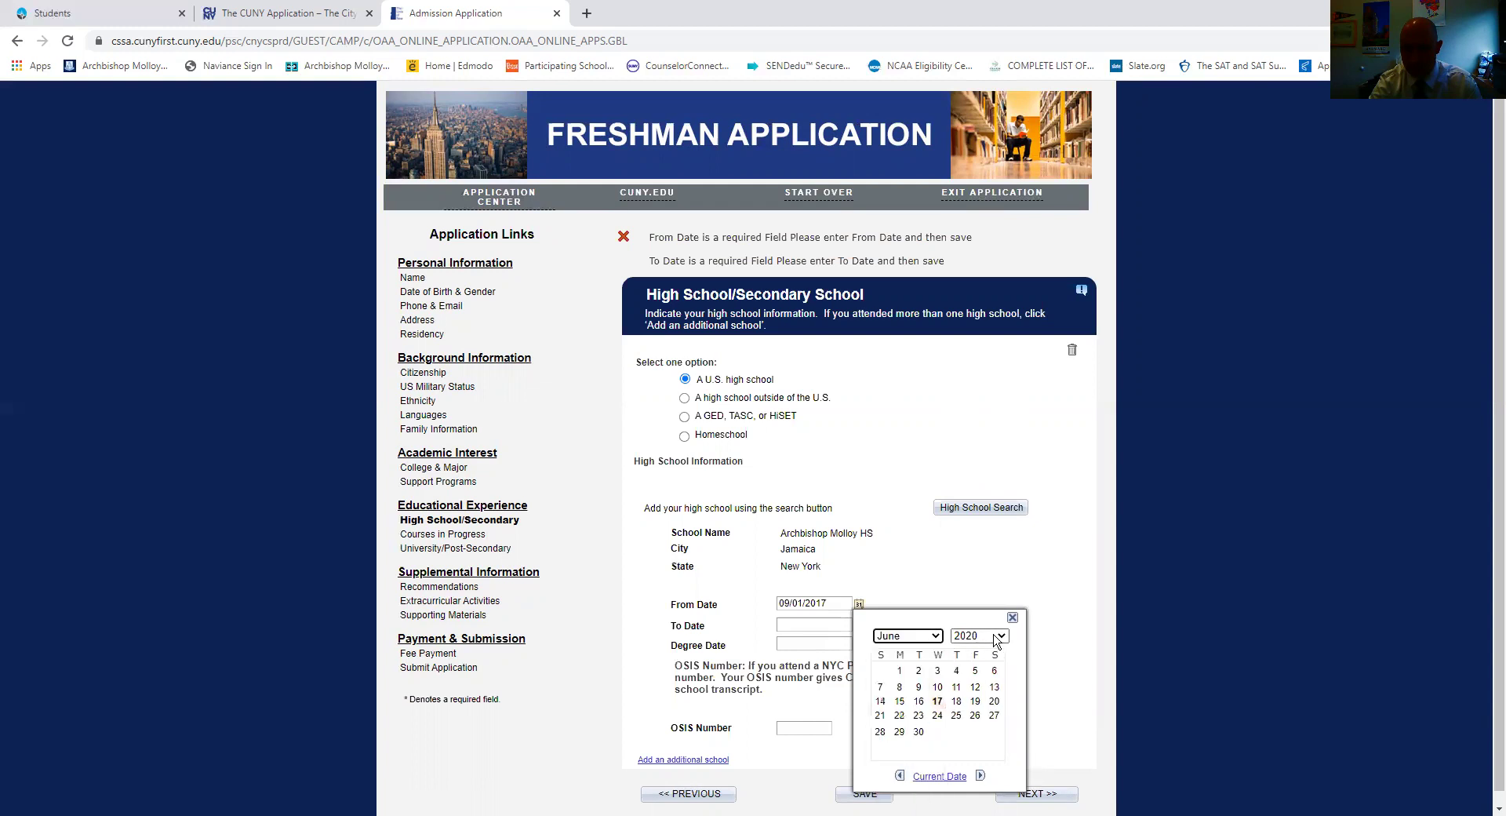
pyautogui.click(1000, 636)
pyautogui.click(971, 608)
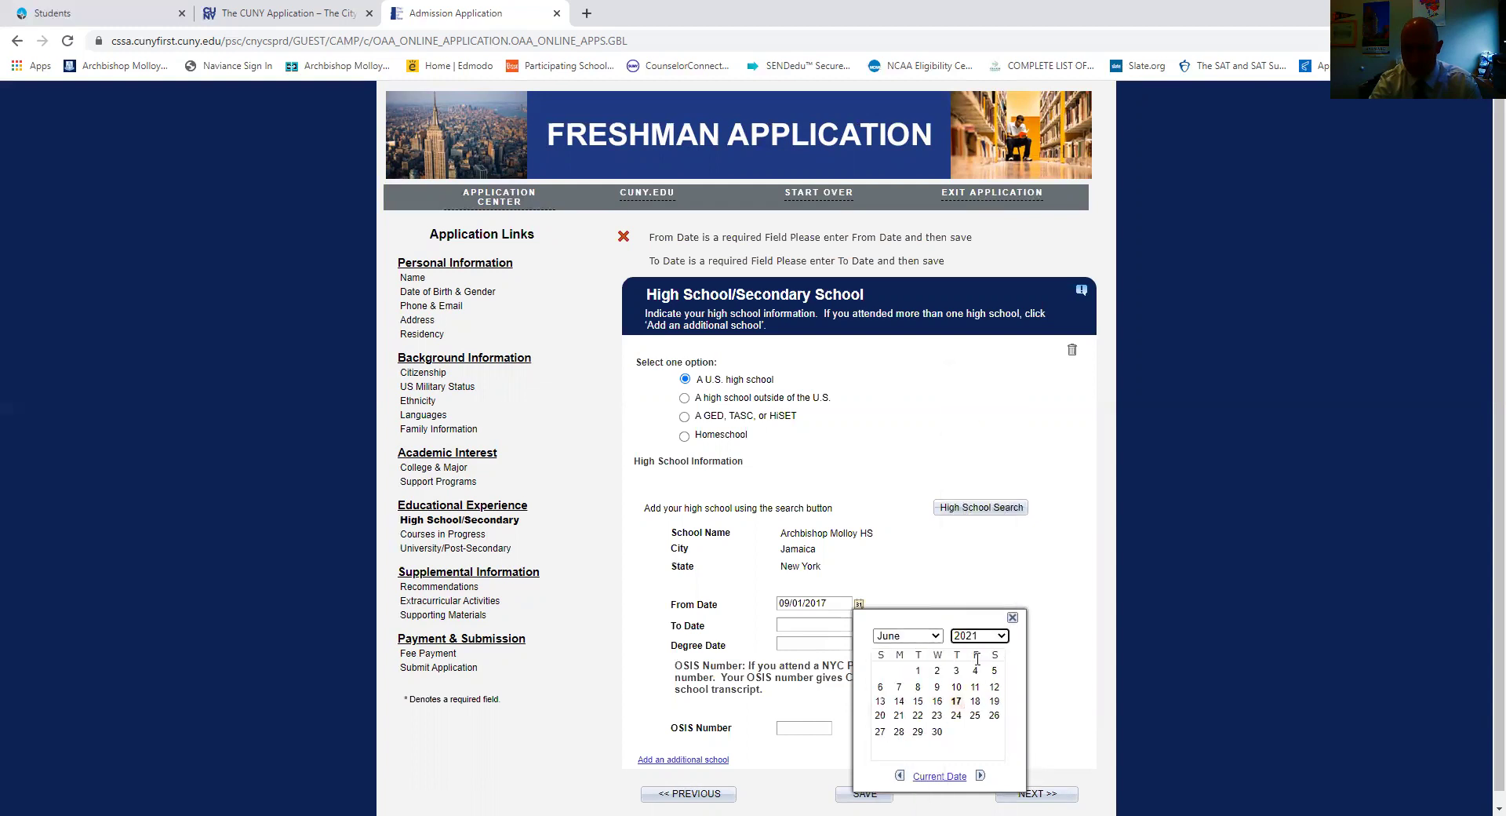
pyautogui.click(975, 671)
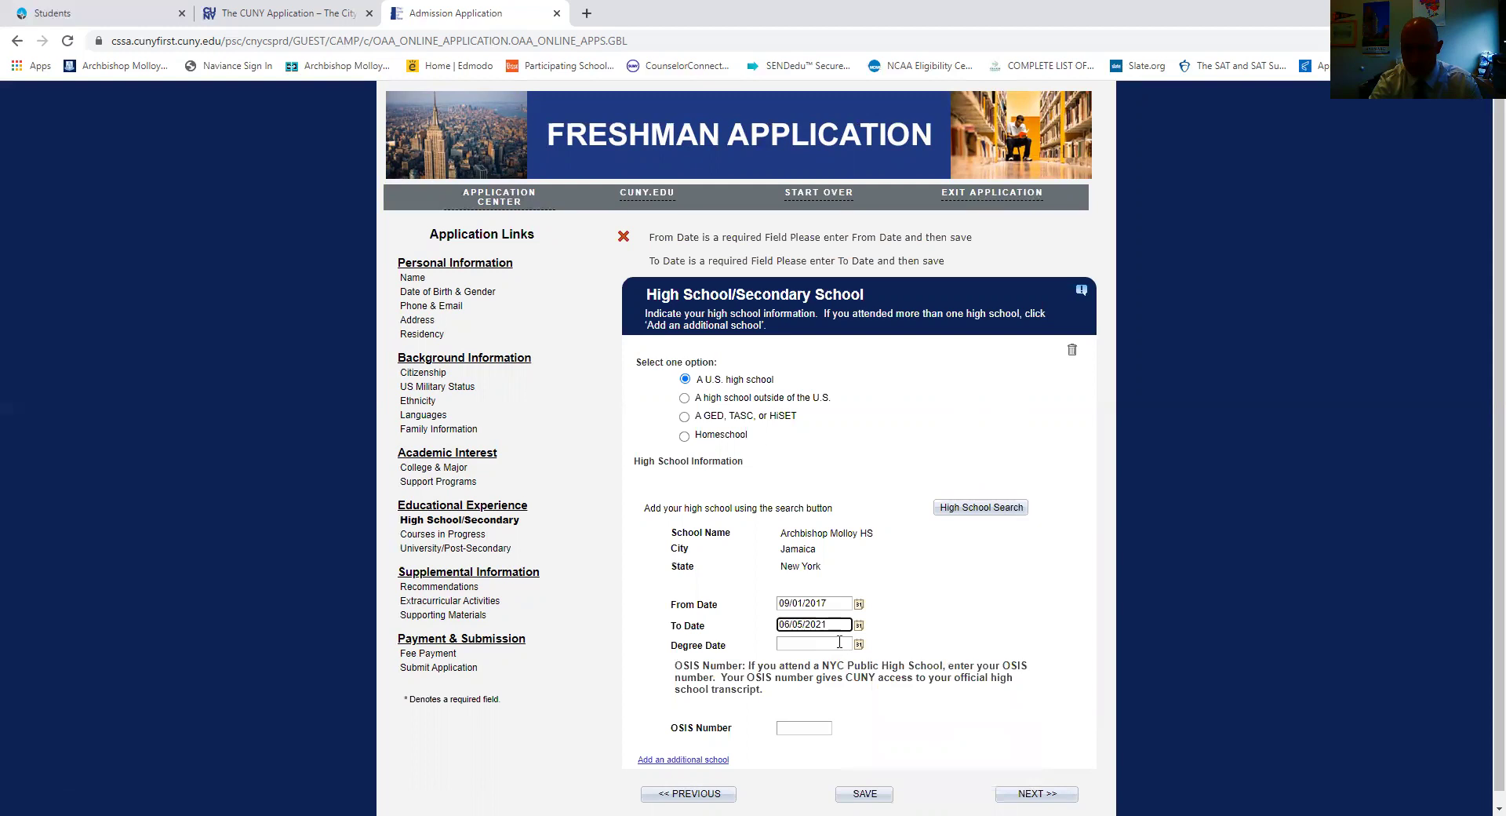
# Enter Degree Date 06/05/2021 manually and continue to Courses in Progress.
pyautogui.click(860, 644)
pyautogui.click(821, 641)
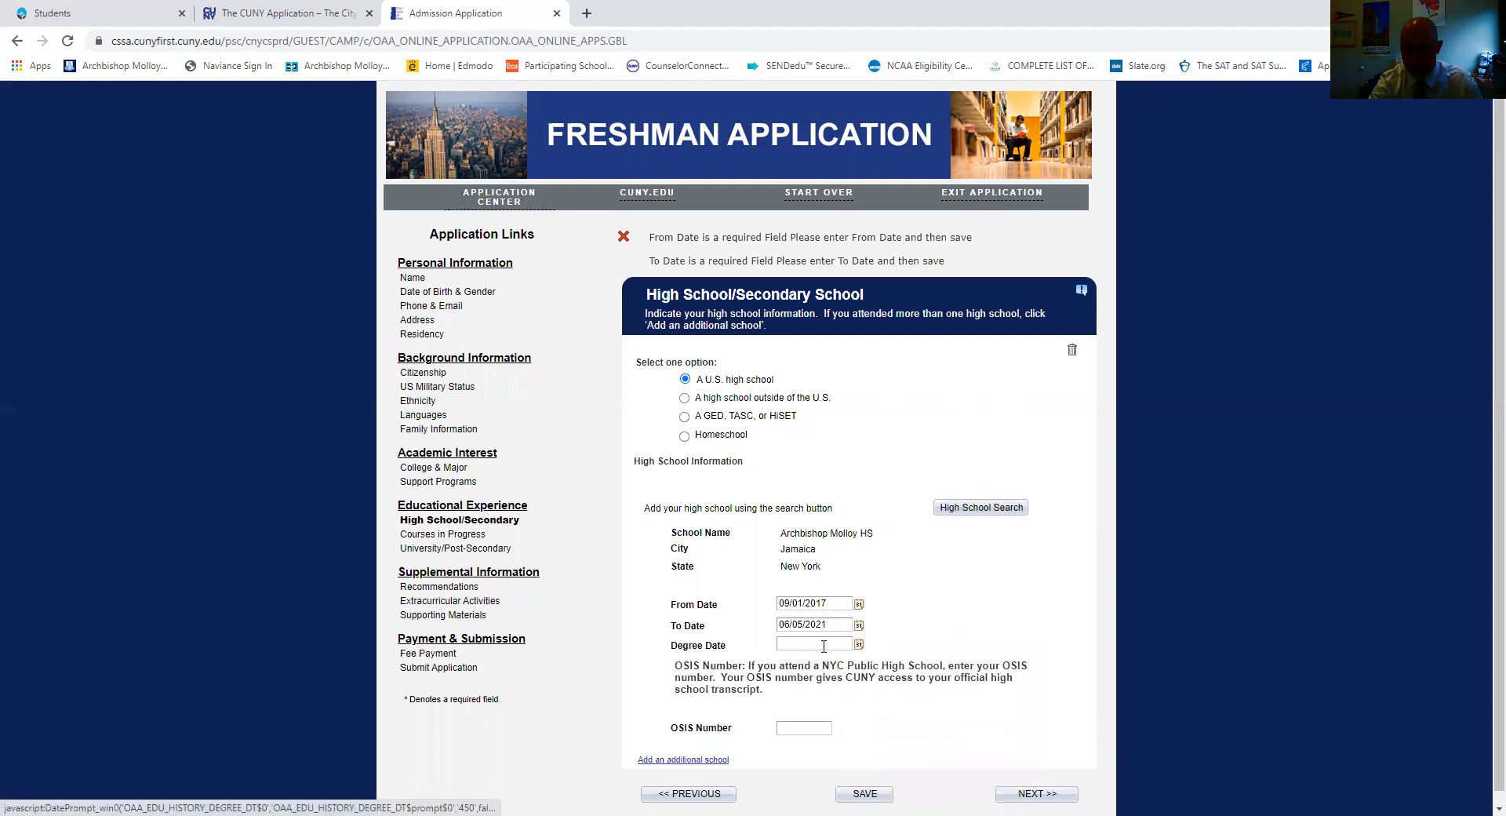
pyautogui.click(820, 641)
pyautogui.write('06/')
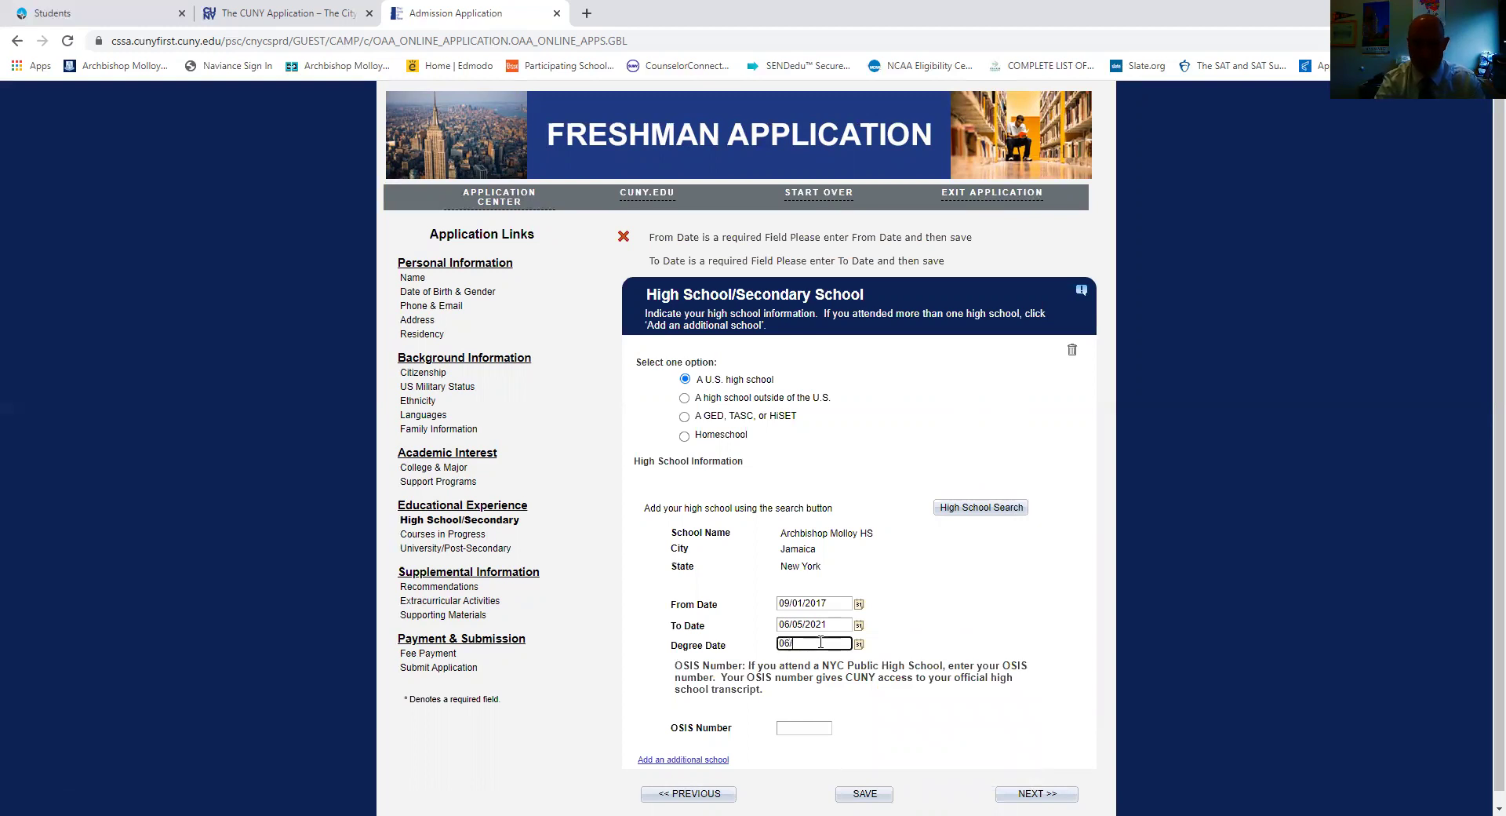
pyautogui.write('05/2021')
pyautogui.click(871, 703)
pyautogui.click(1044, 794)
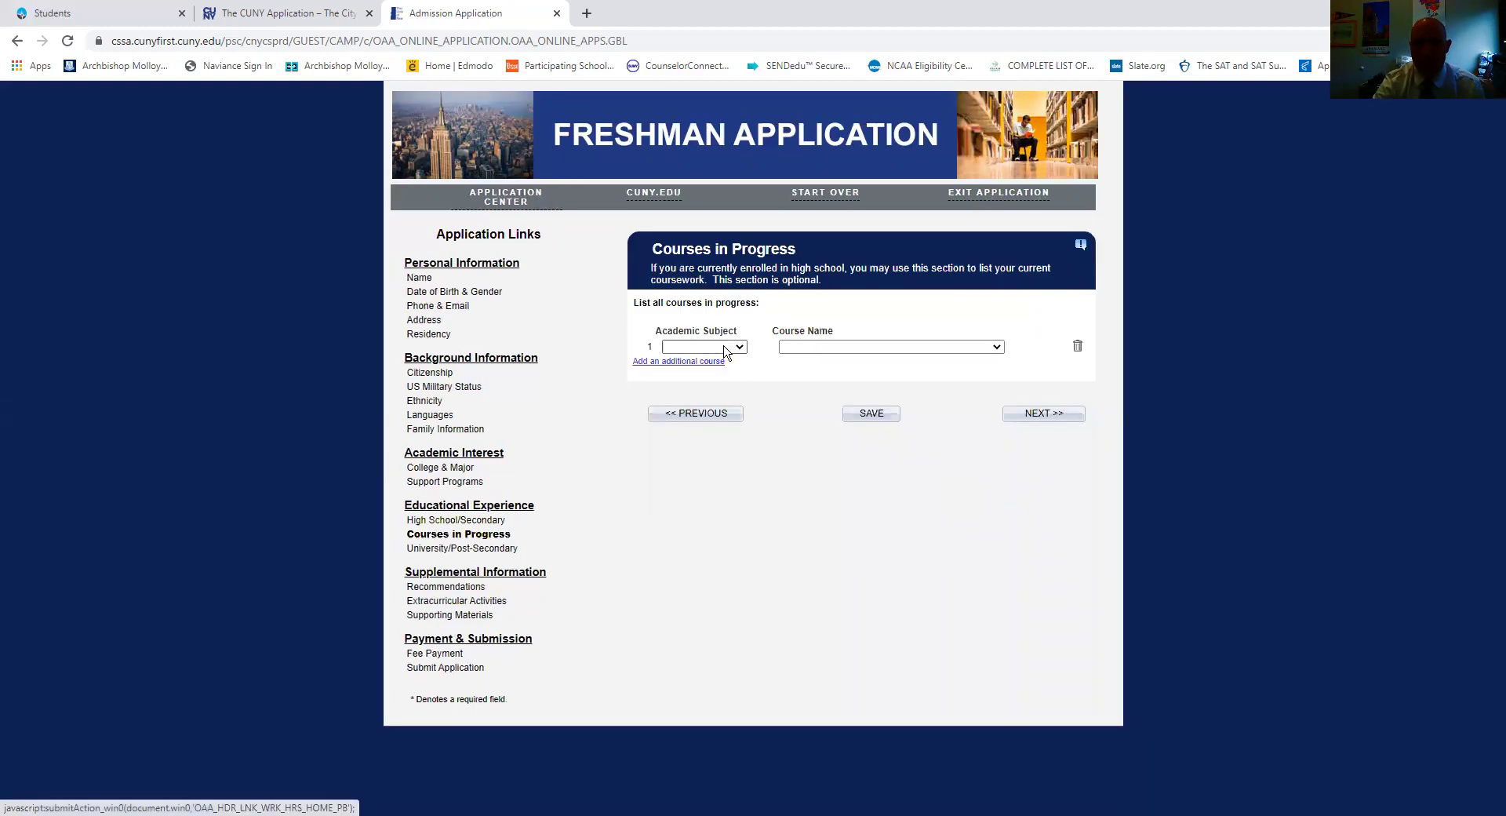
# Leave Academic Subject unset, mark attending a U.S. college/university, and advance to Recommendations.
pyautogui.click(724, 347)
pyautogui.click(728, 287)
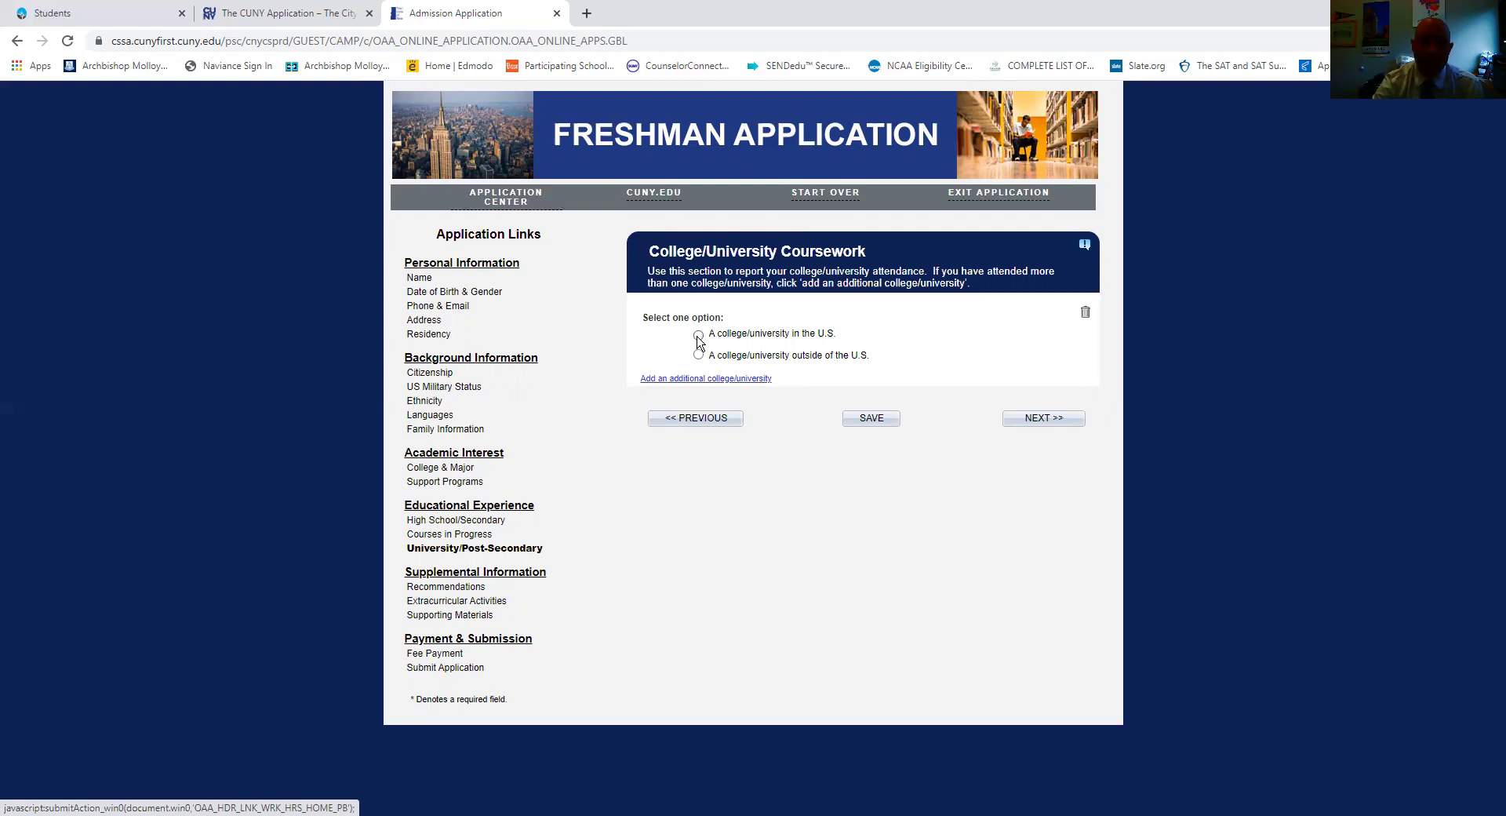
pyautogui.click(698, 336)
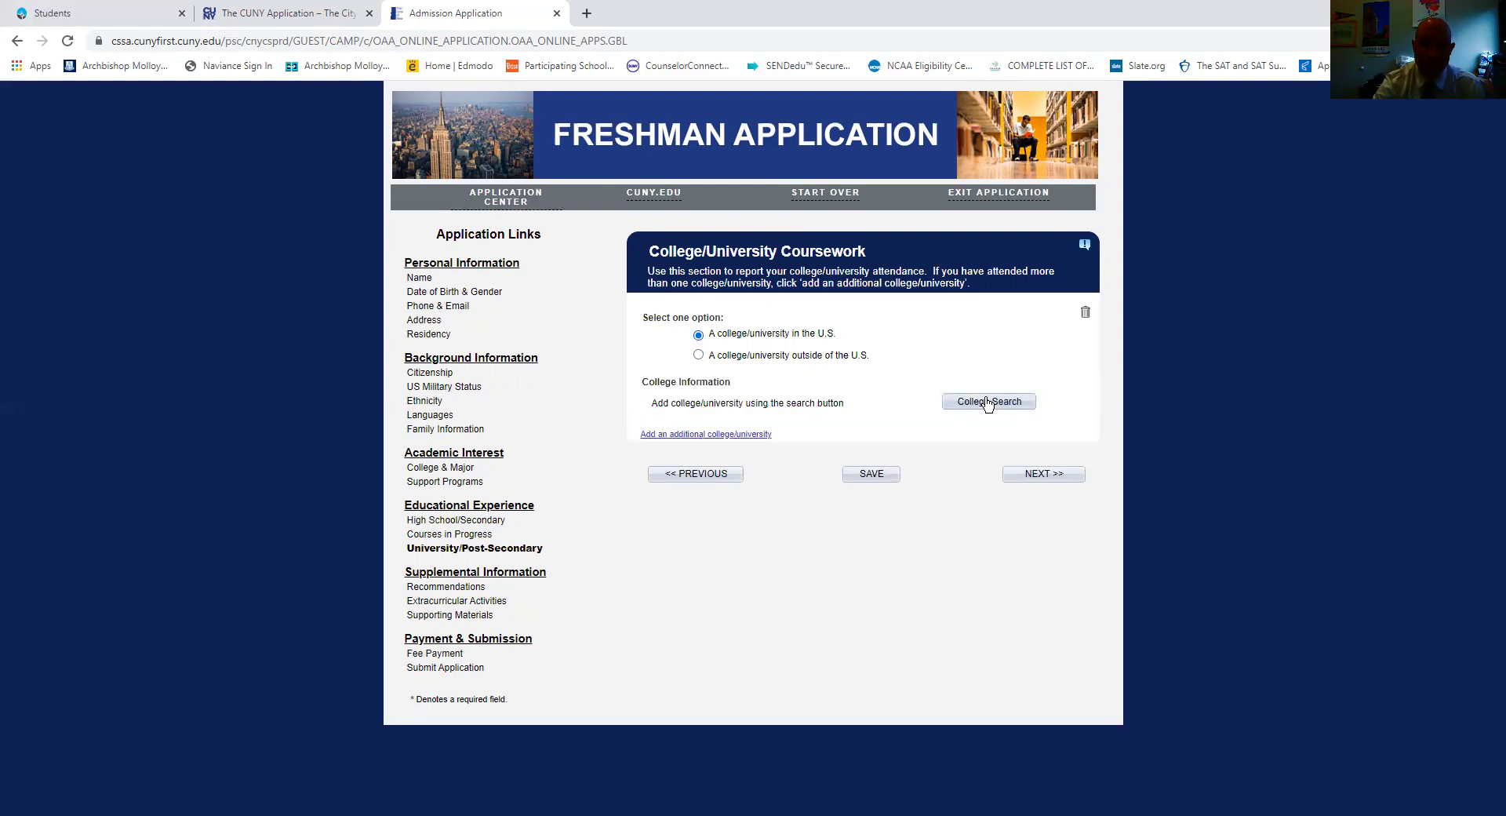
pyautogui.click(1035, 474)
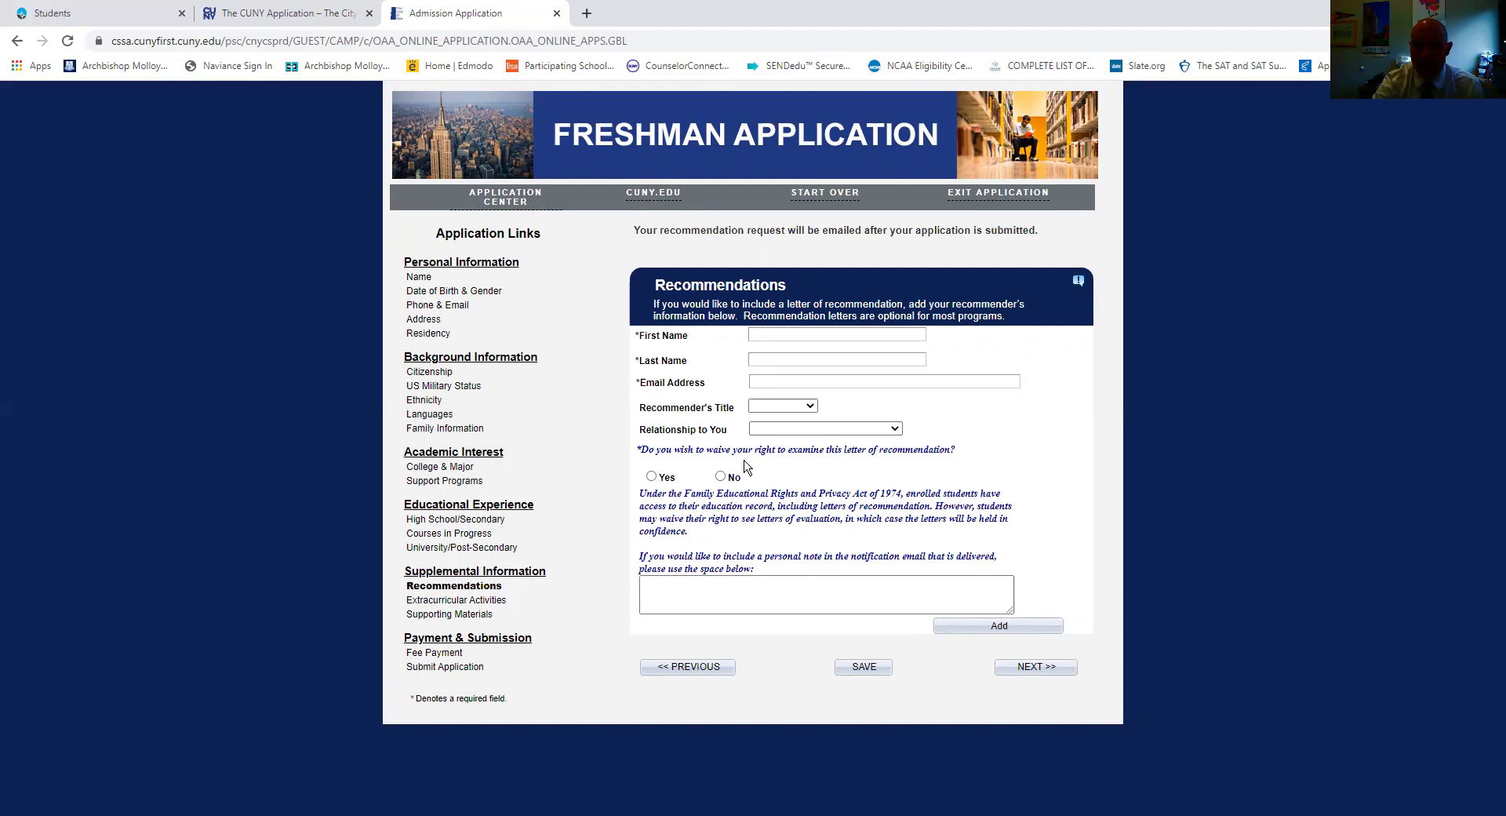
# Answer Yes to waiving the recommendation right, then skip Extracurricular Activities and Supporting Materials to Fee Payment.
pyautogui.click(652, 478)
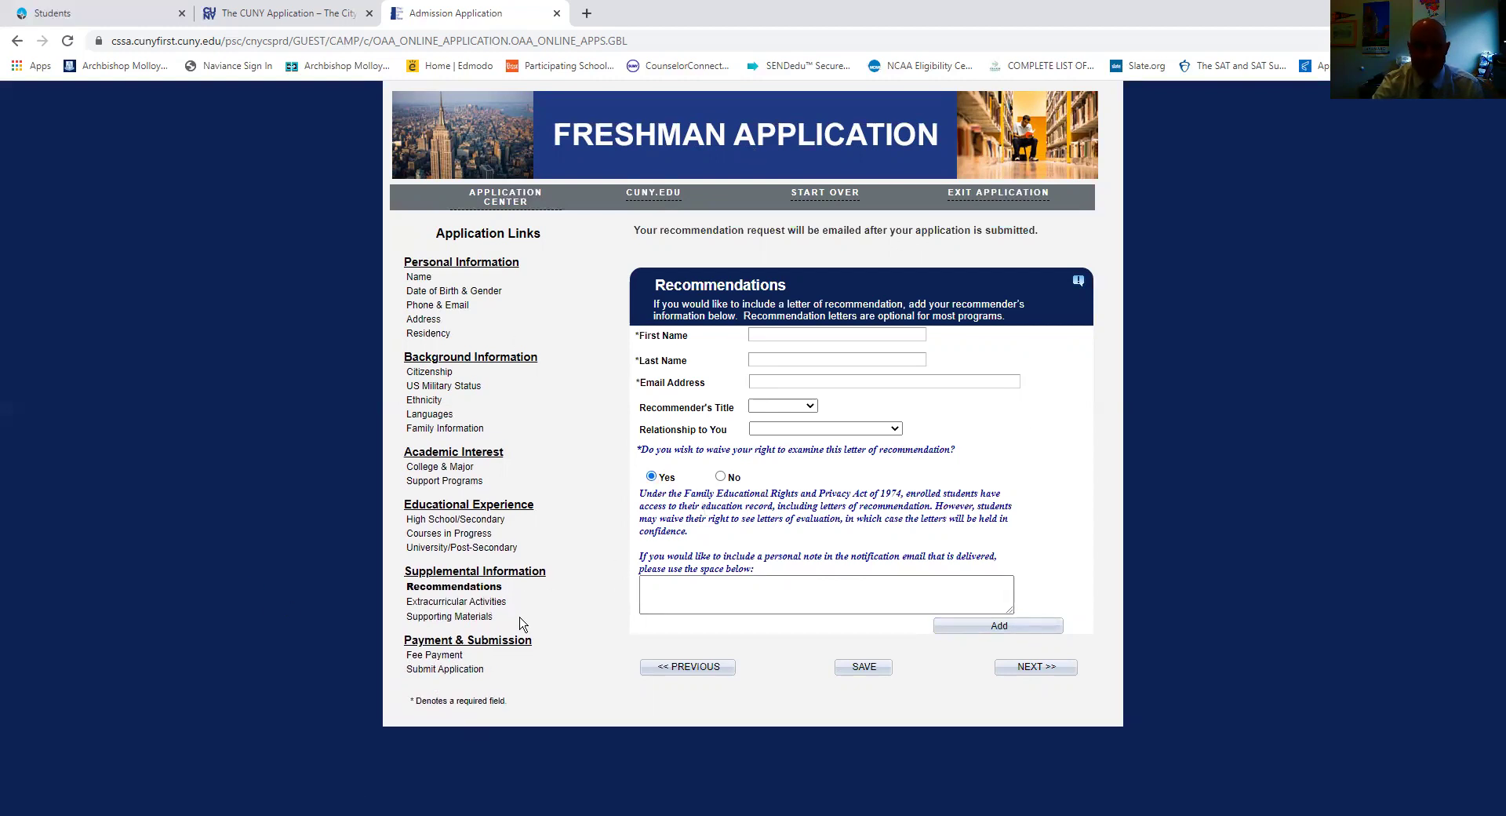
pyautogui.click(492, 609)
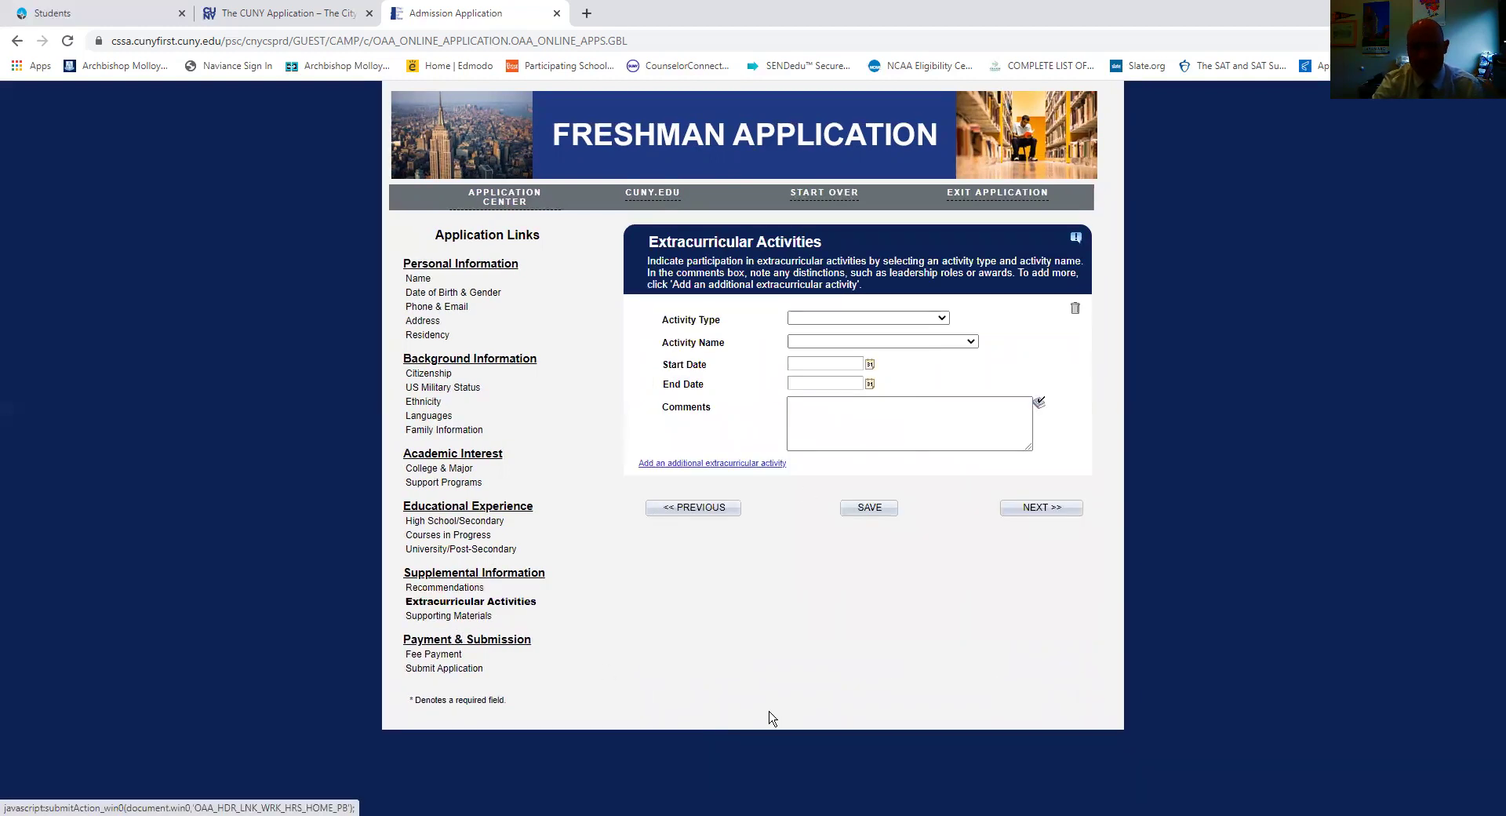
pyautogui.click(880, 319)
pyautogui.click(880, 319)
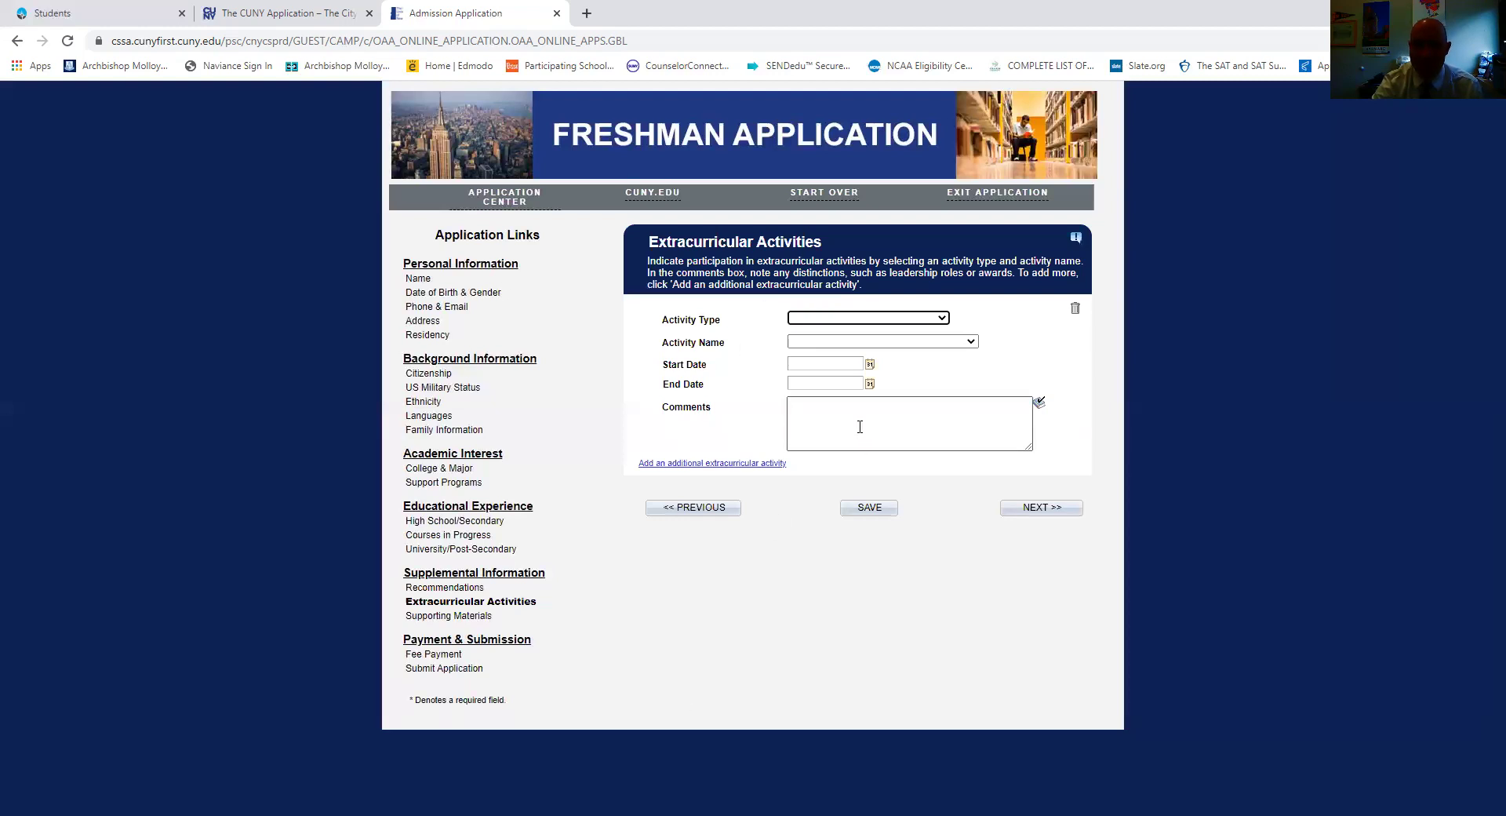
pyautogui.click(448, 616)
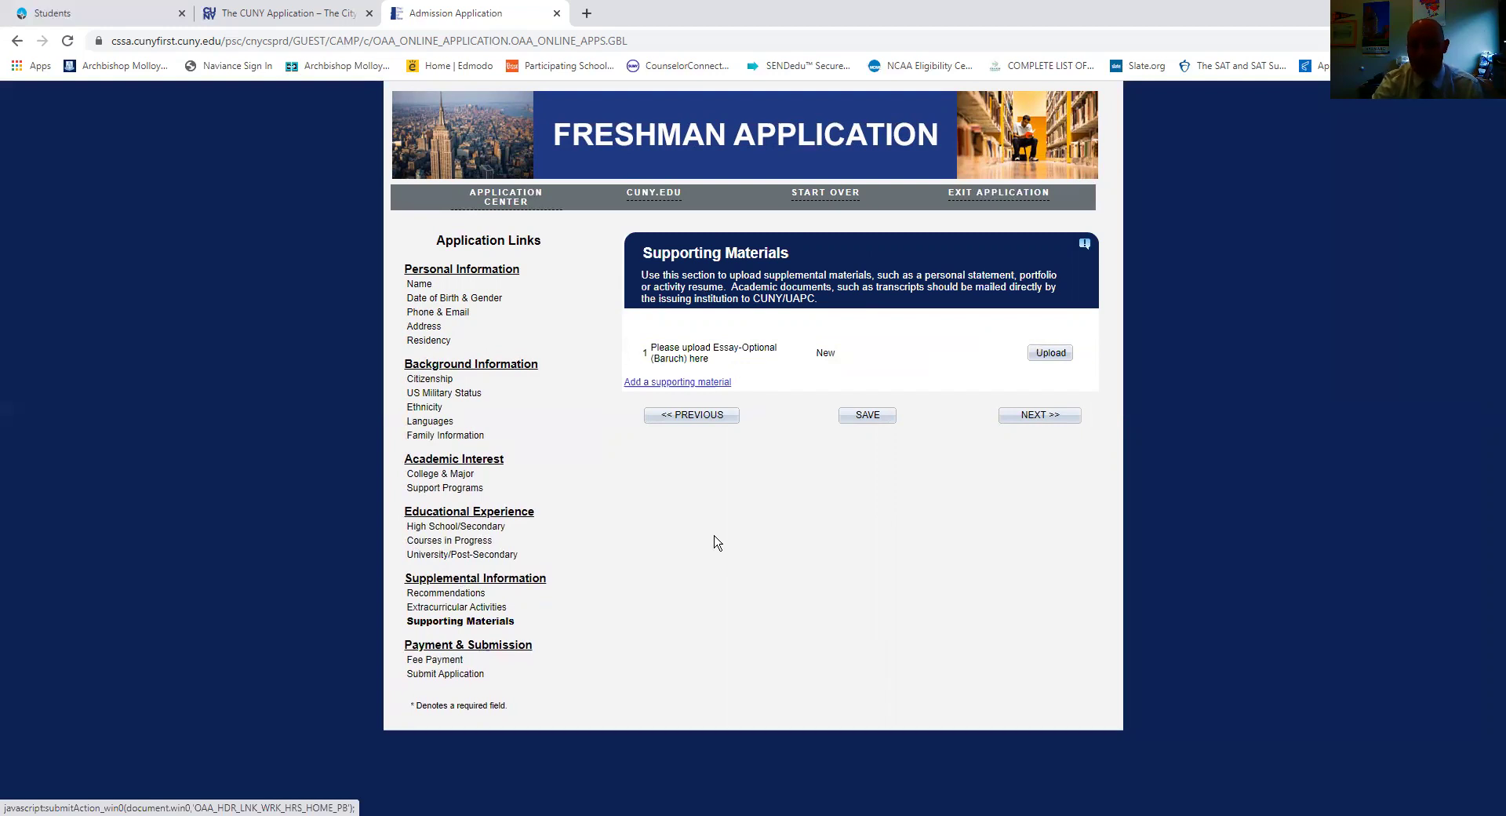
pyautogui.click(459, 663)
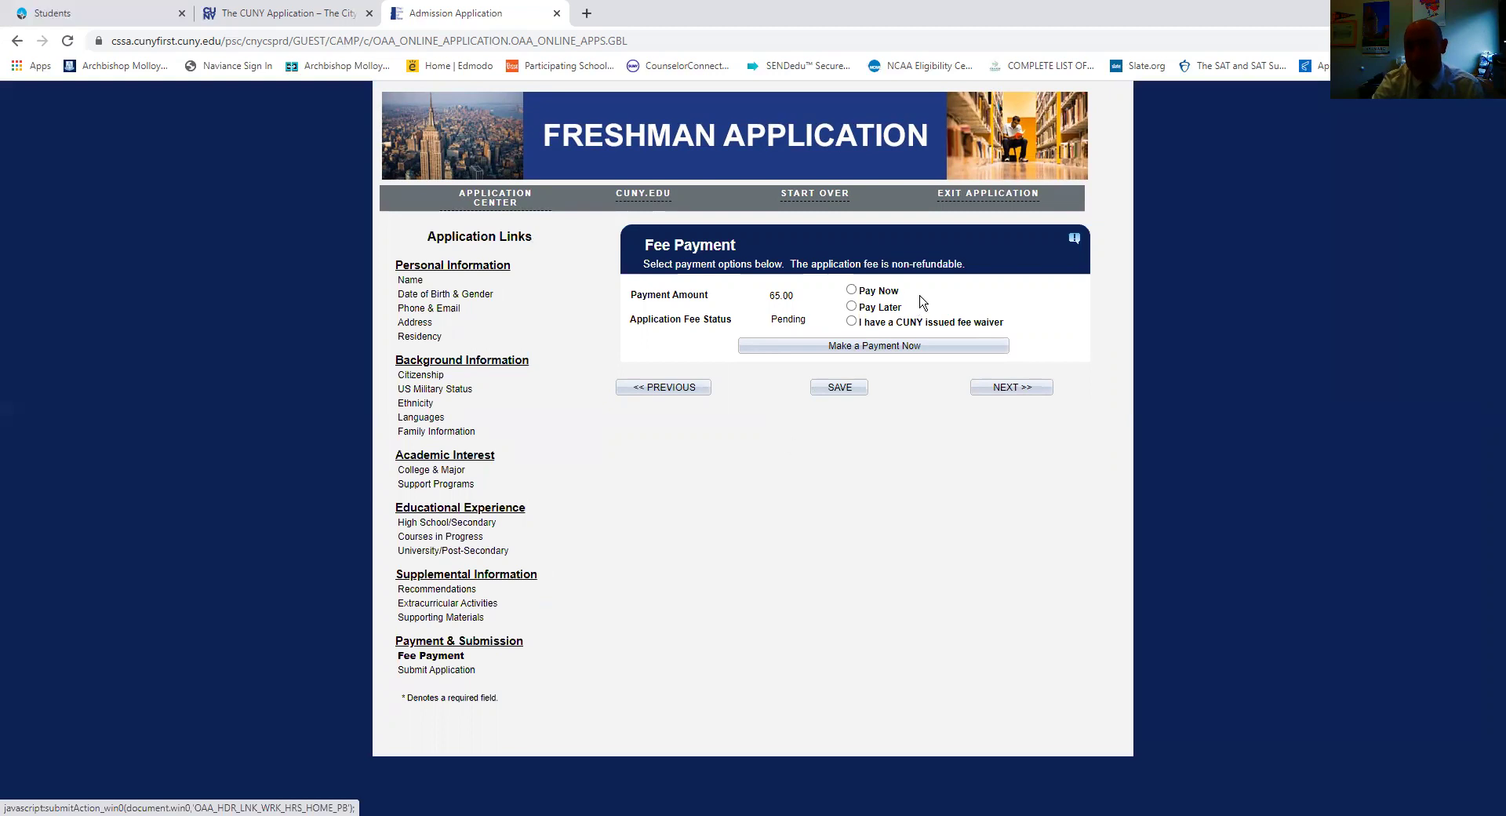
# Toggle between the fee waiver and Pay Now options, ending with Pay Now selected.
pyautogui.moveTo(1009, 321); pyautogui.dragTo(856, 322)
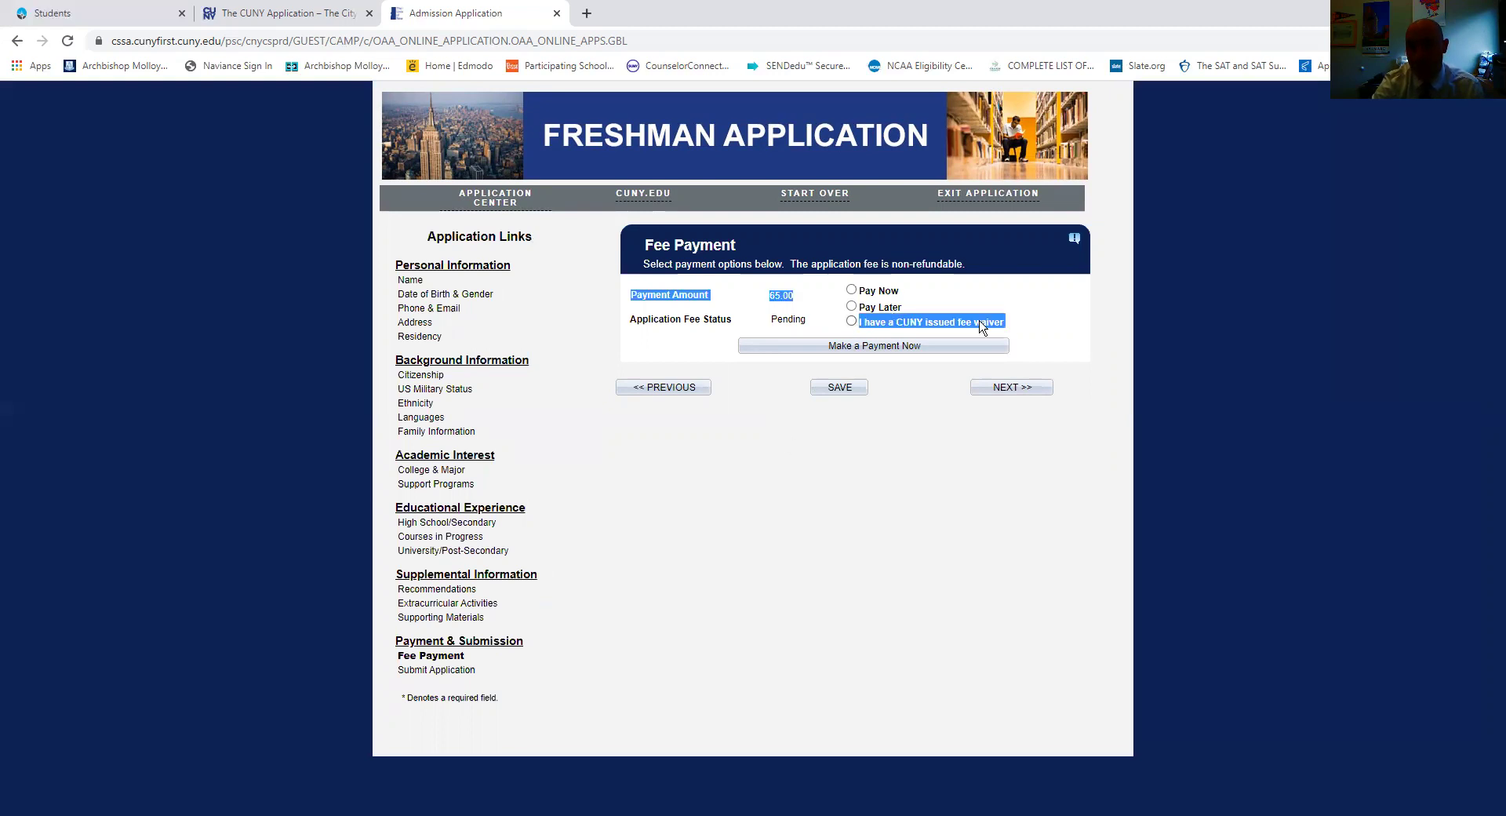
pyautogui.click(1008, 320)
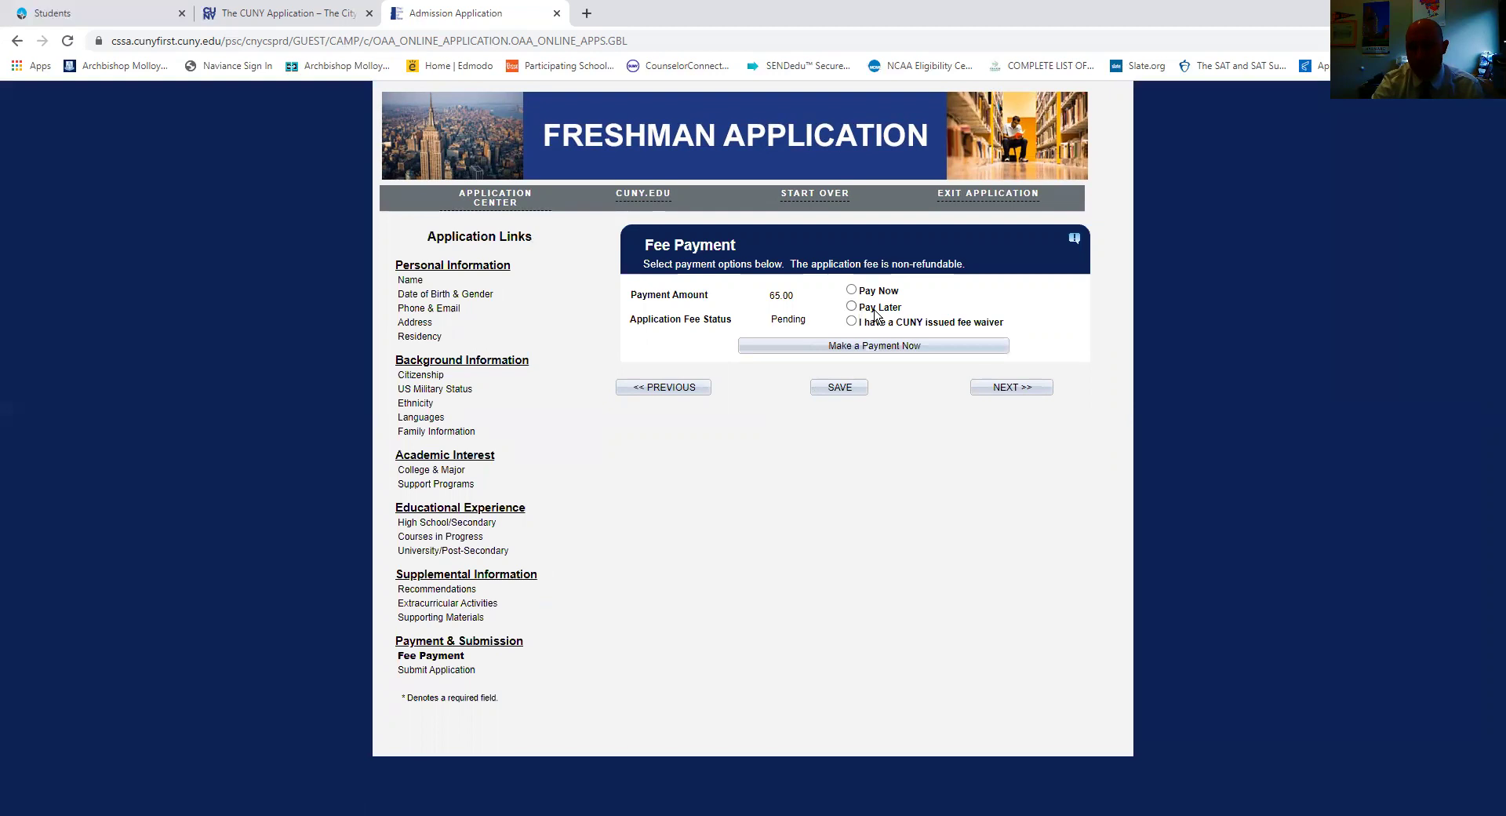
pyautogui.moveTo(910, 312); pyautogui.dragTo(860, 313)
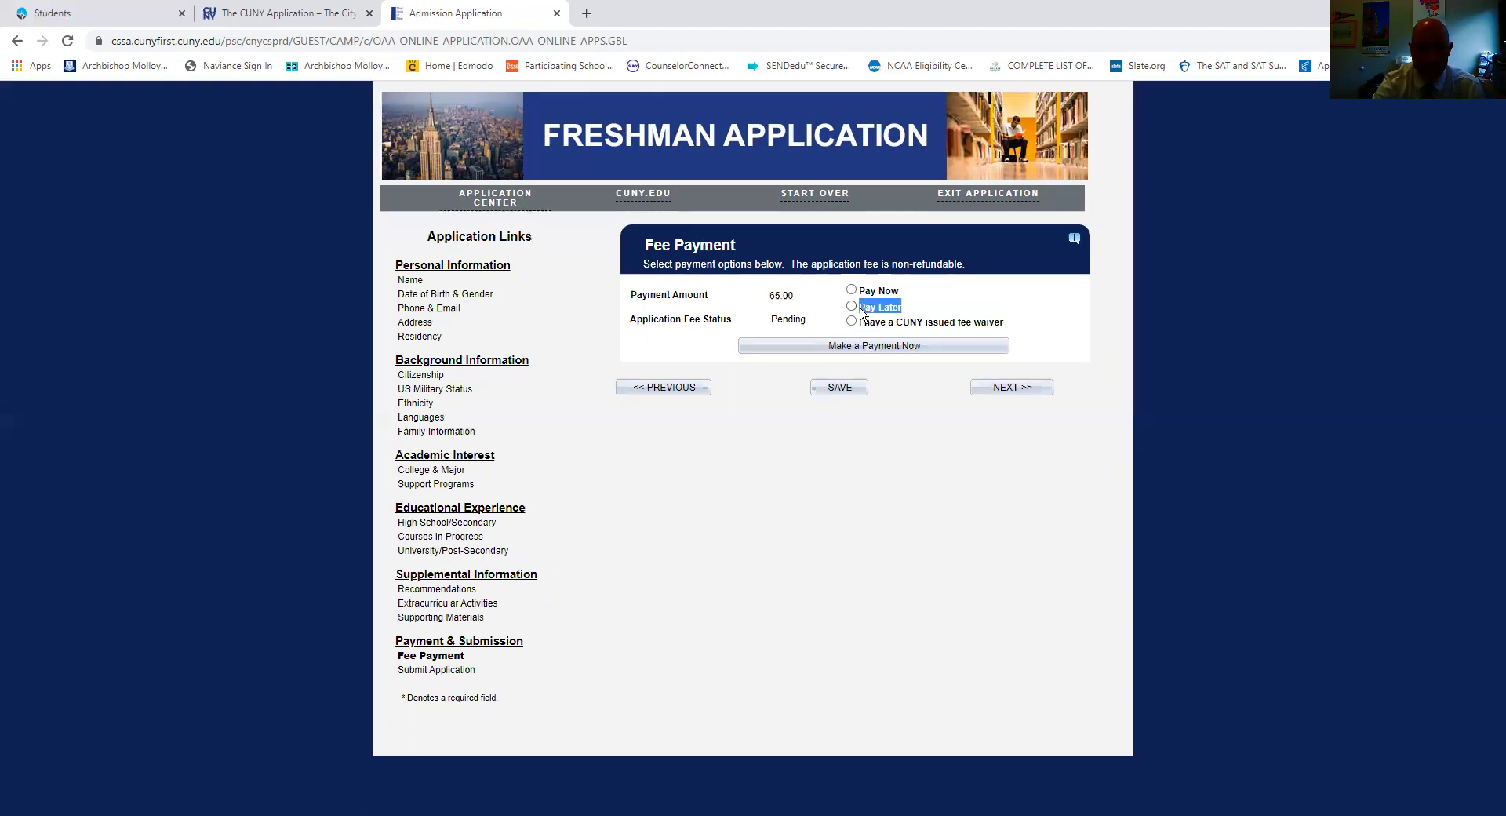
pyautogui.click(921, 484)
pyautogui.click(850, 290)
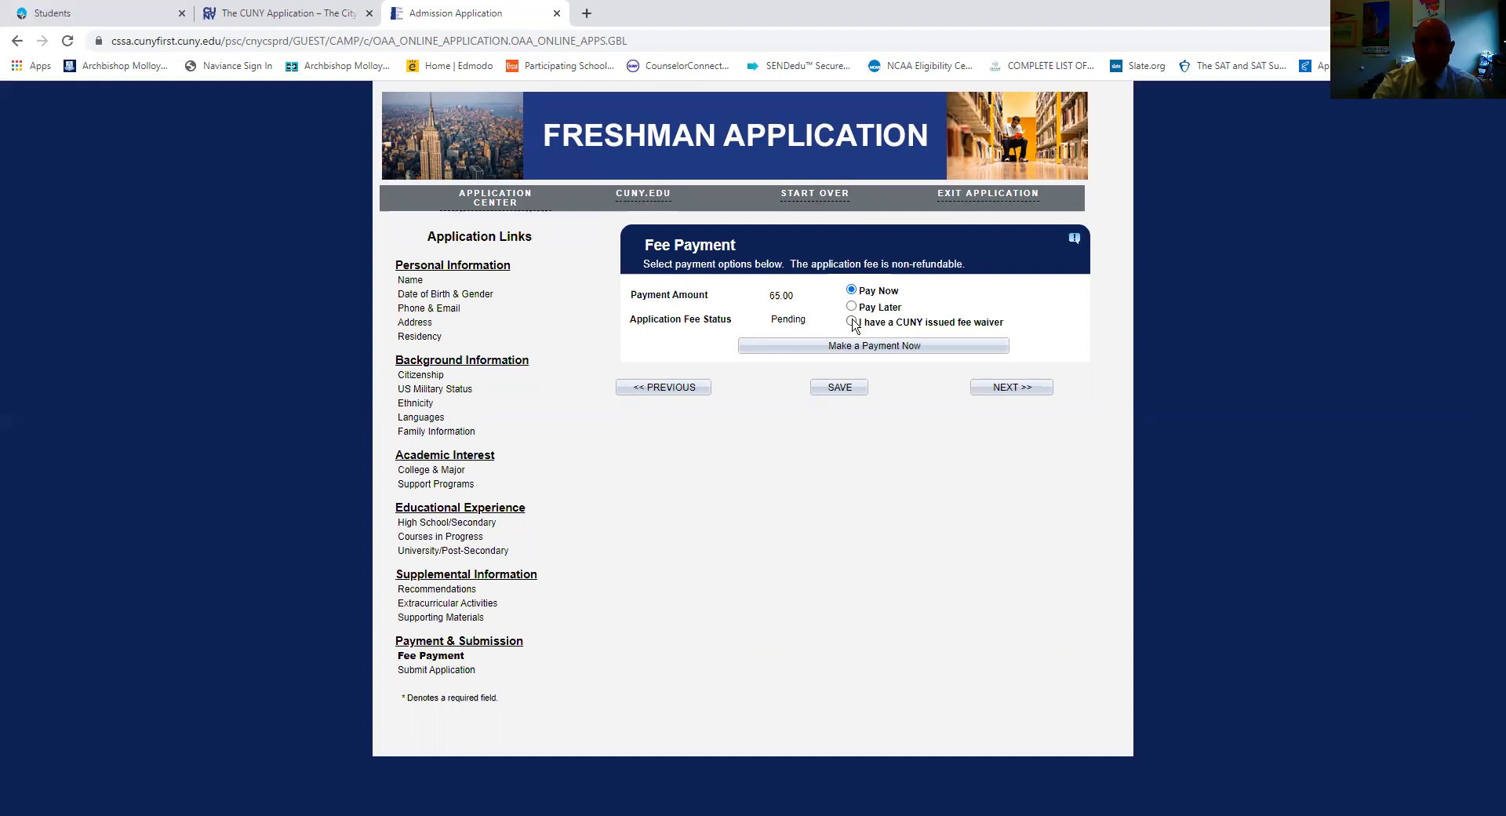
pyautogui.click(852, 322)
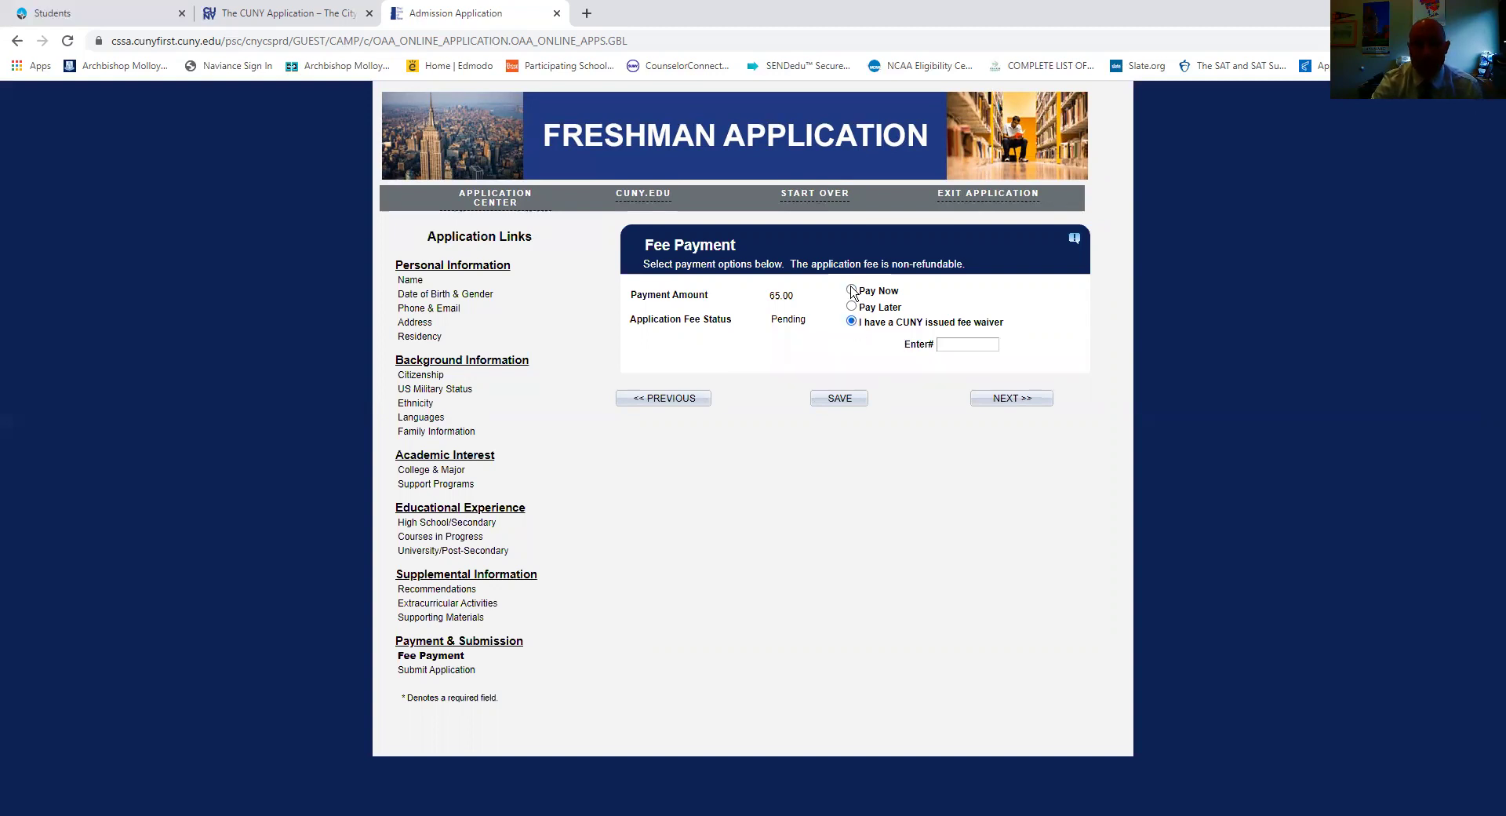
pyautogui.click(852, 291)
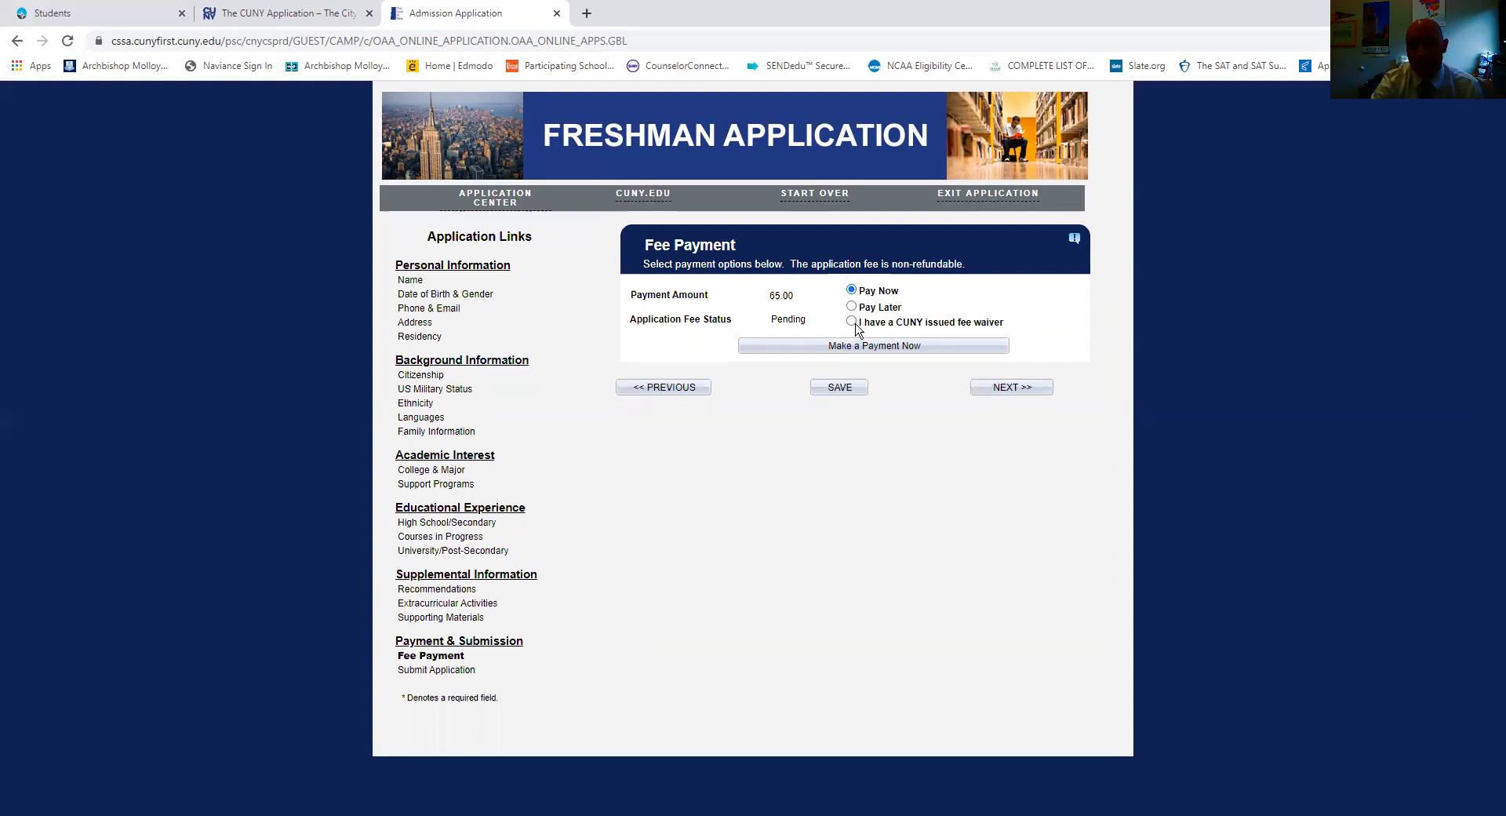
pyautogui.click(851, 322)
pyautogui.click(852, 291)
# Highlight the Pay Later wording and 65.00 amount, then attempt Submit Application.
pyautogui.moveTo(914, 310); pyautogui.dragTo(856, 311)
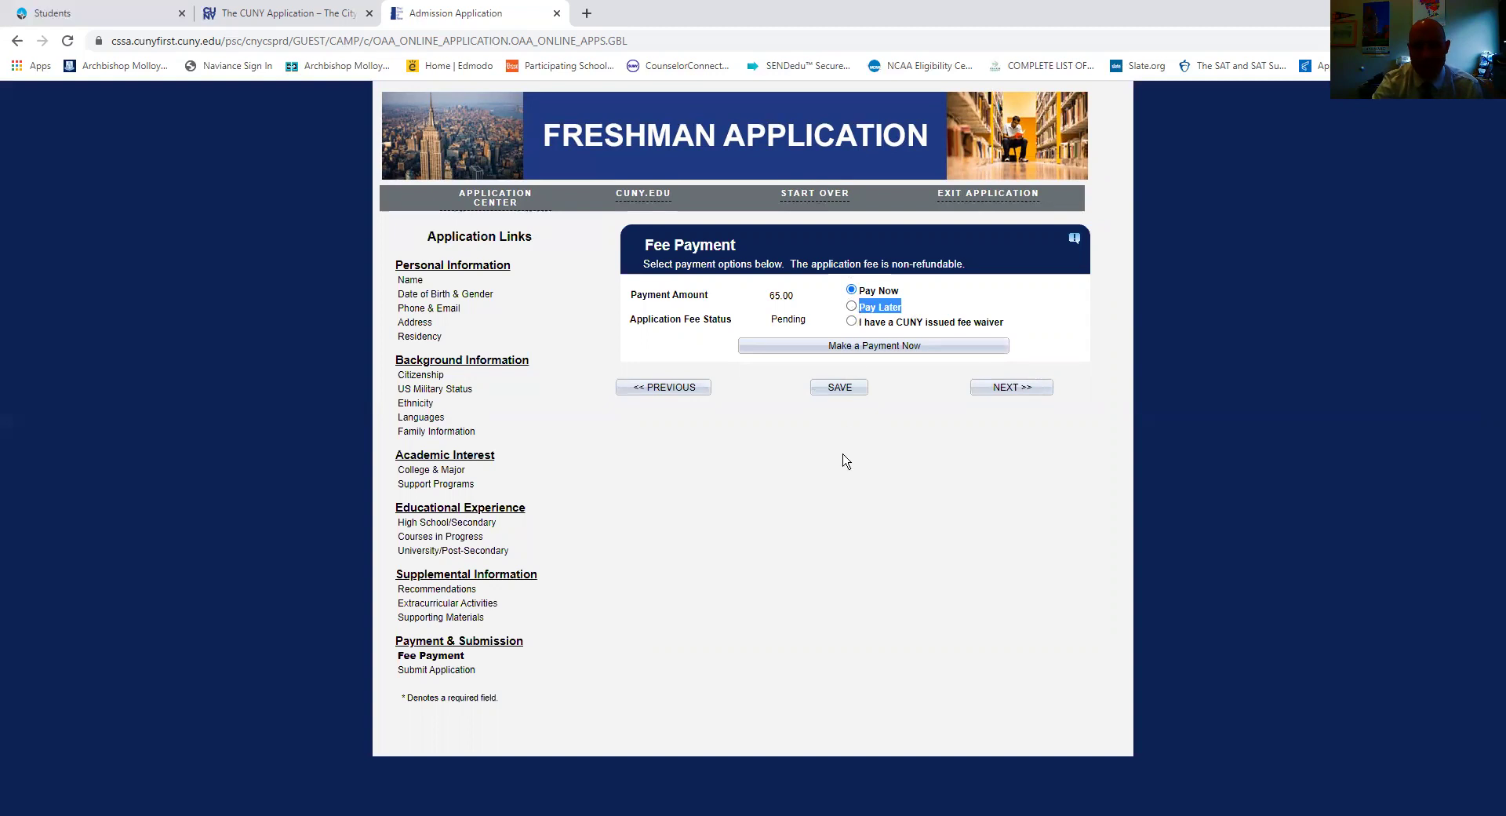
pyautogui.click(759, 591)
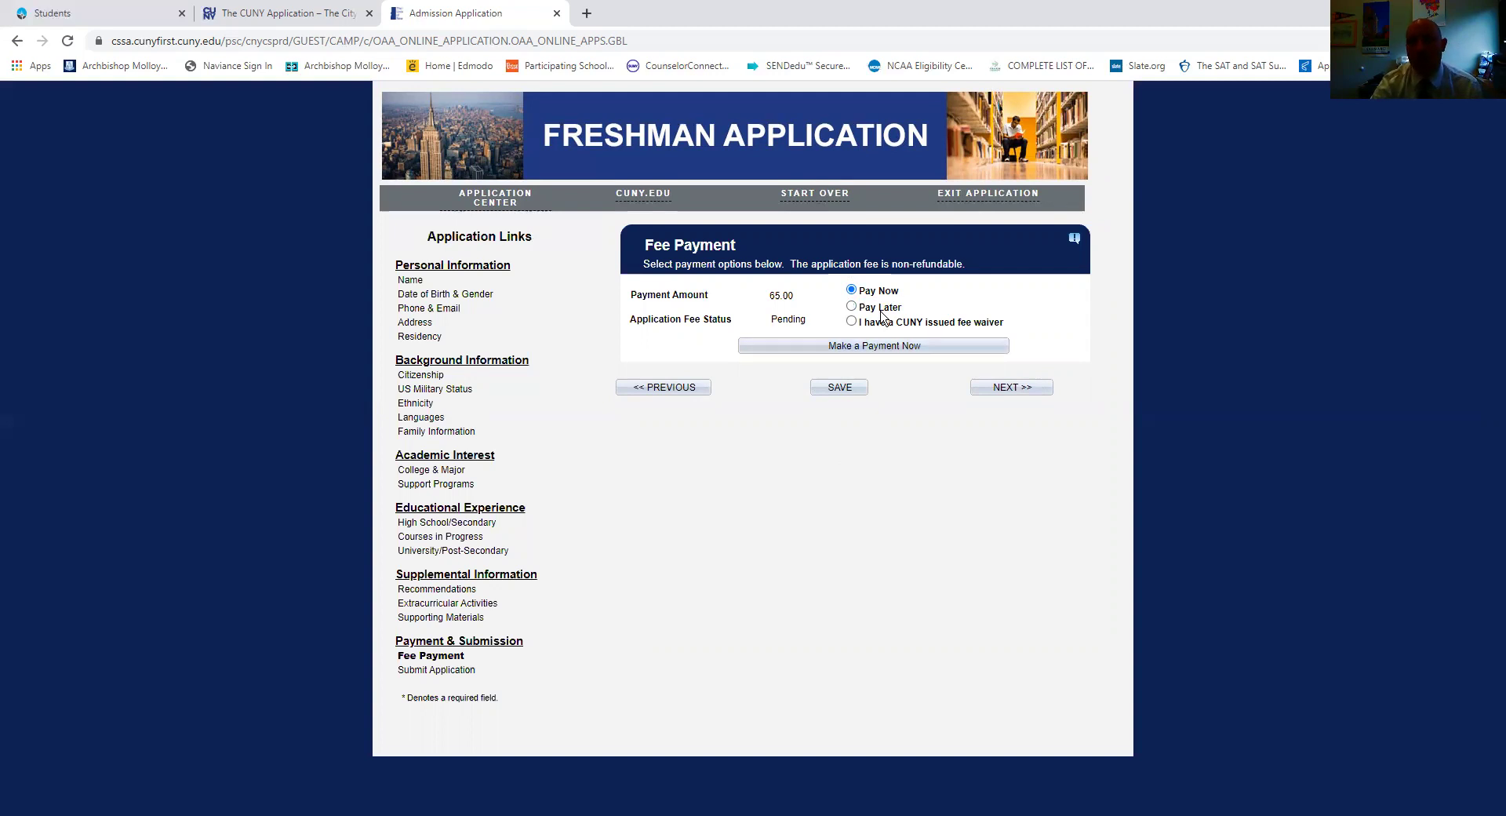
pyautogui.moveTo(796, 297); pyautogui.dragTo(761, 296)
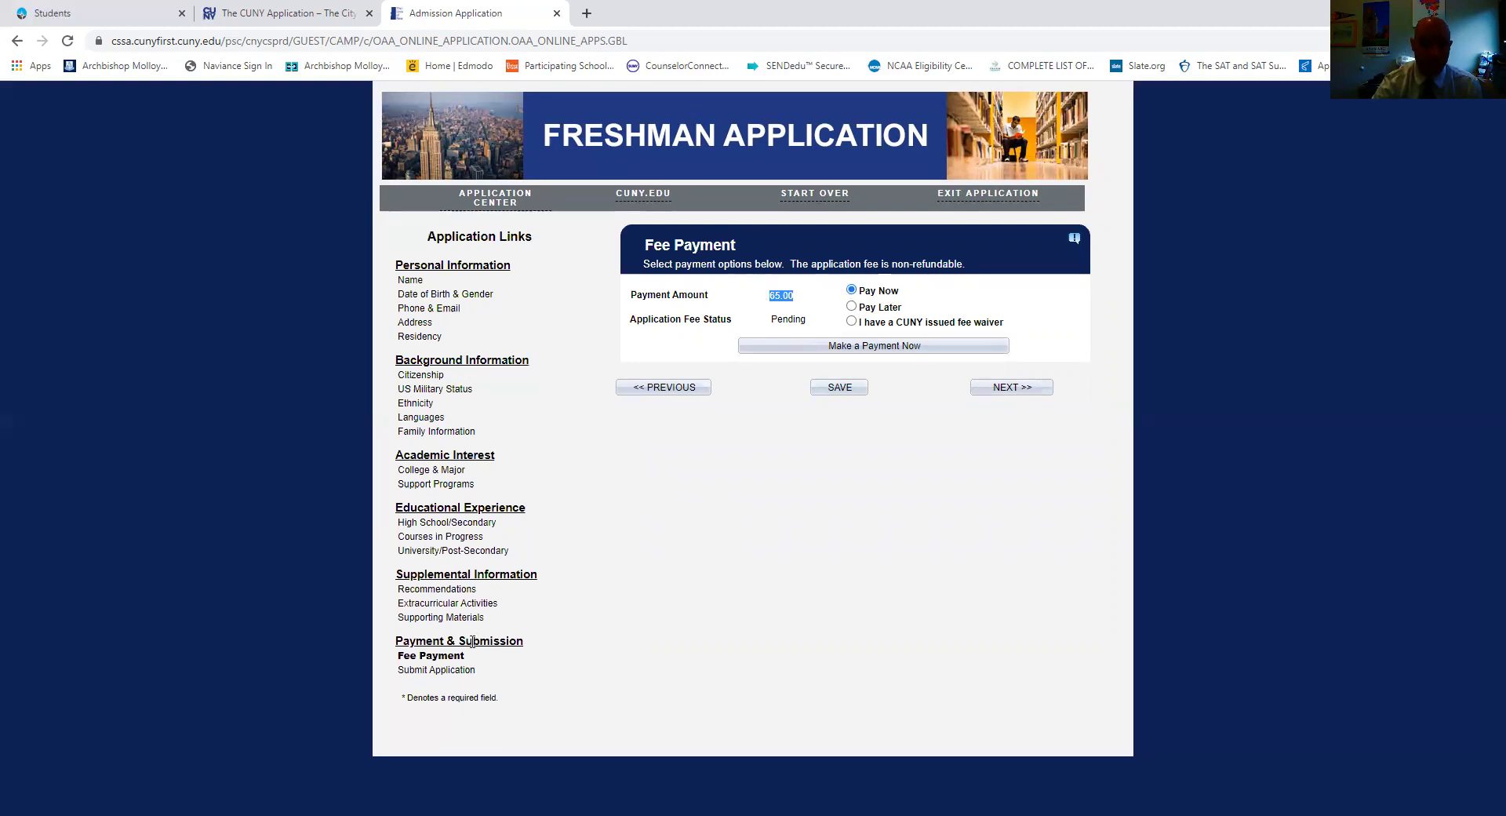
pyautogui.click(443, 672)
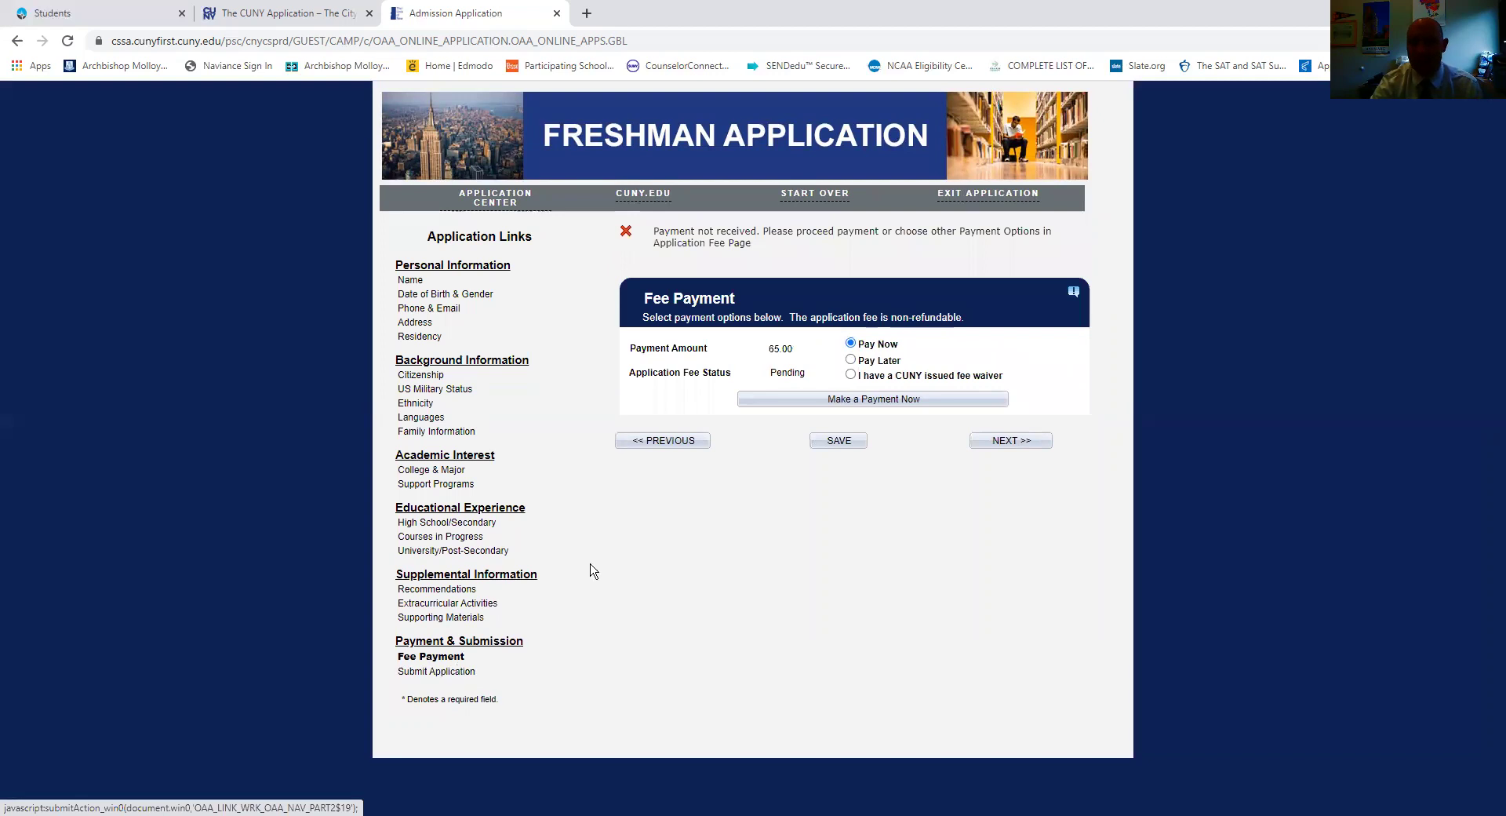